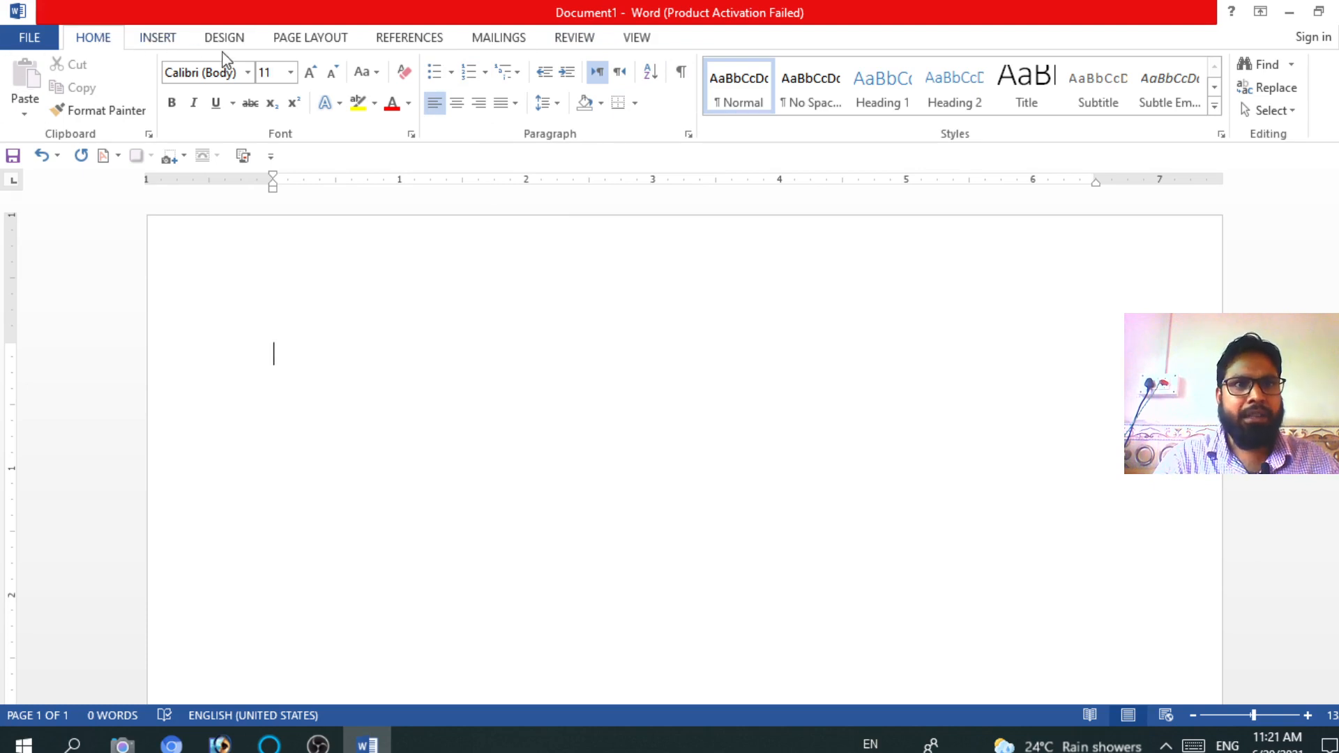
click(156, 40)
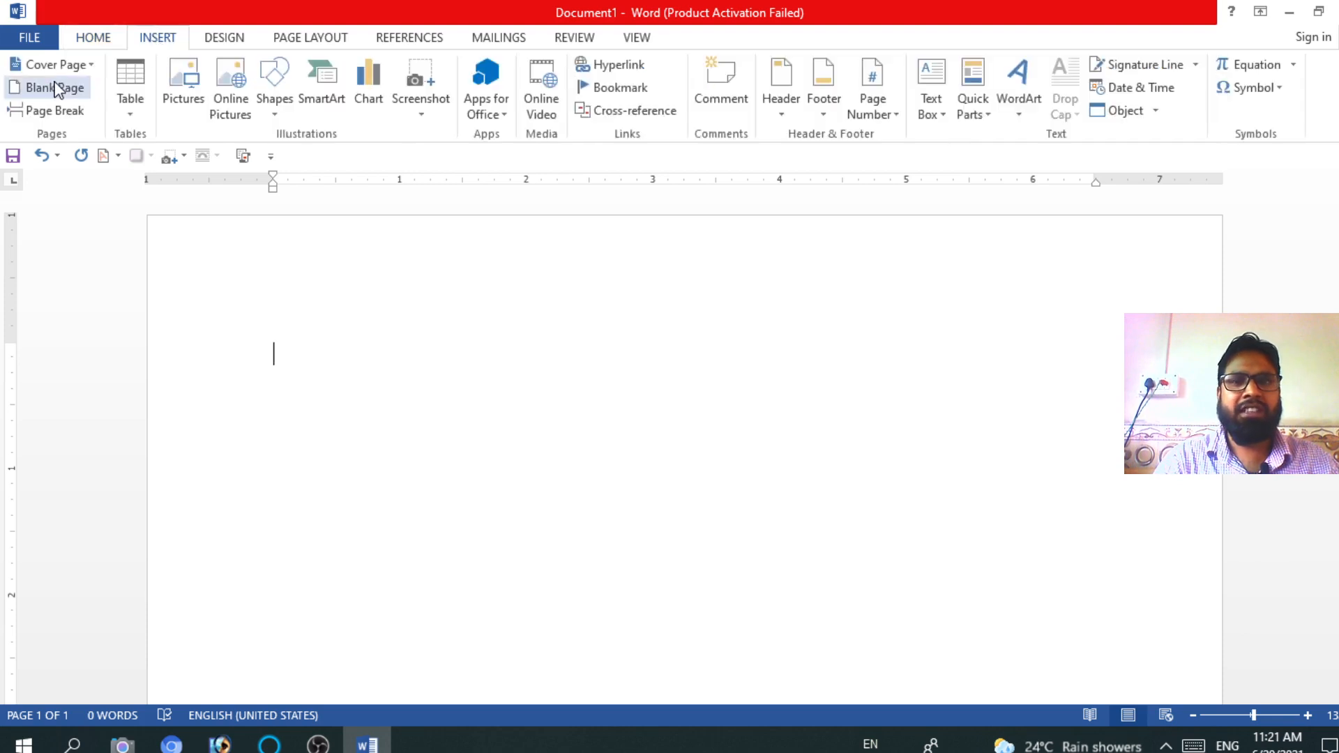
click(85, 39)
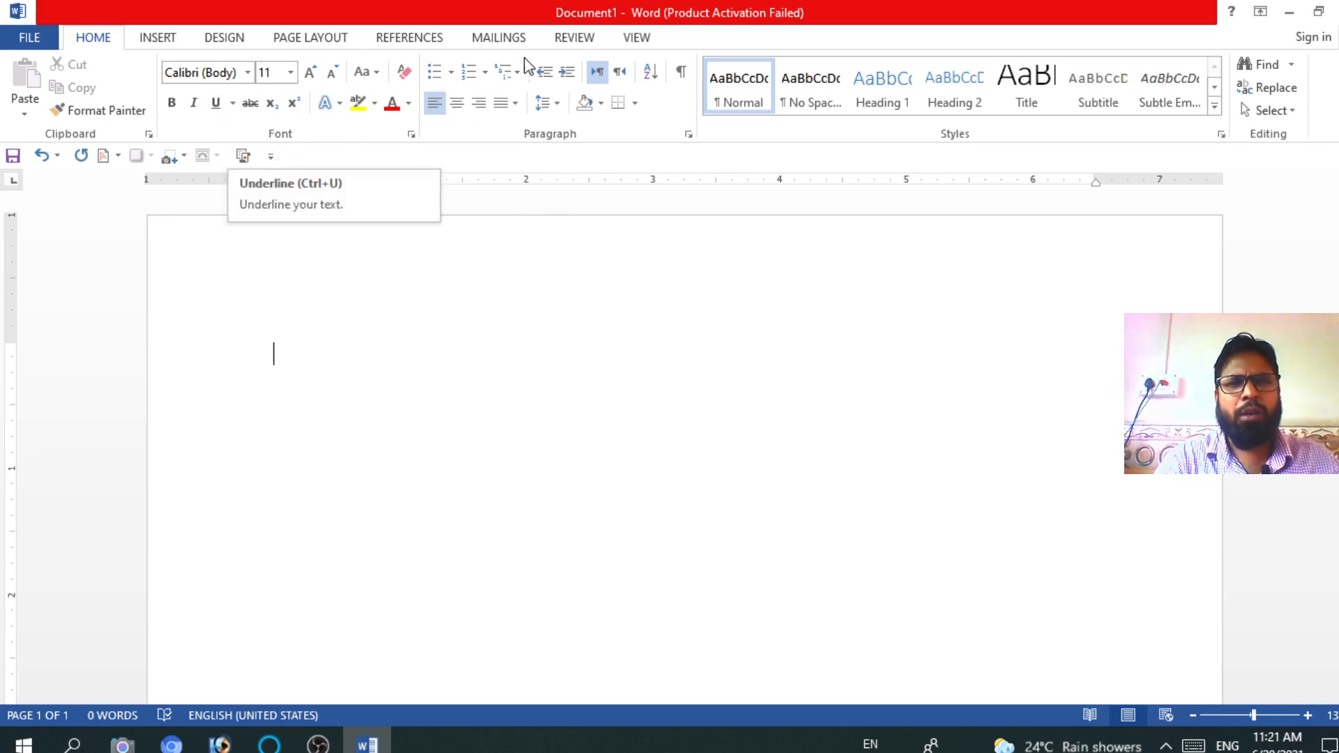
Start a bulleted list with the four-diamond bullet and increase the font size to 16.
click(451, 79)
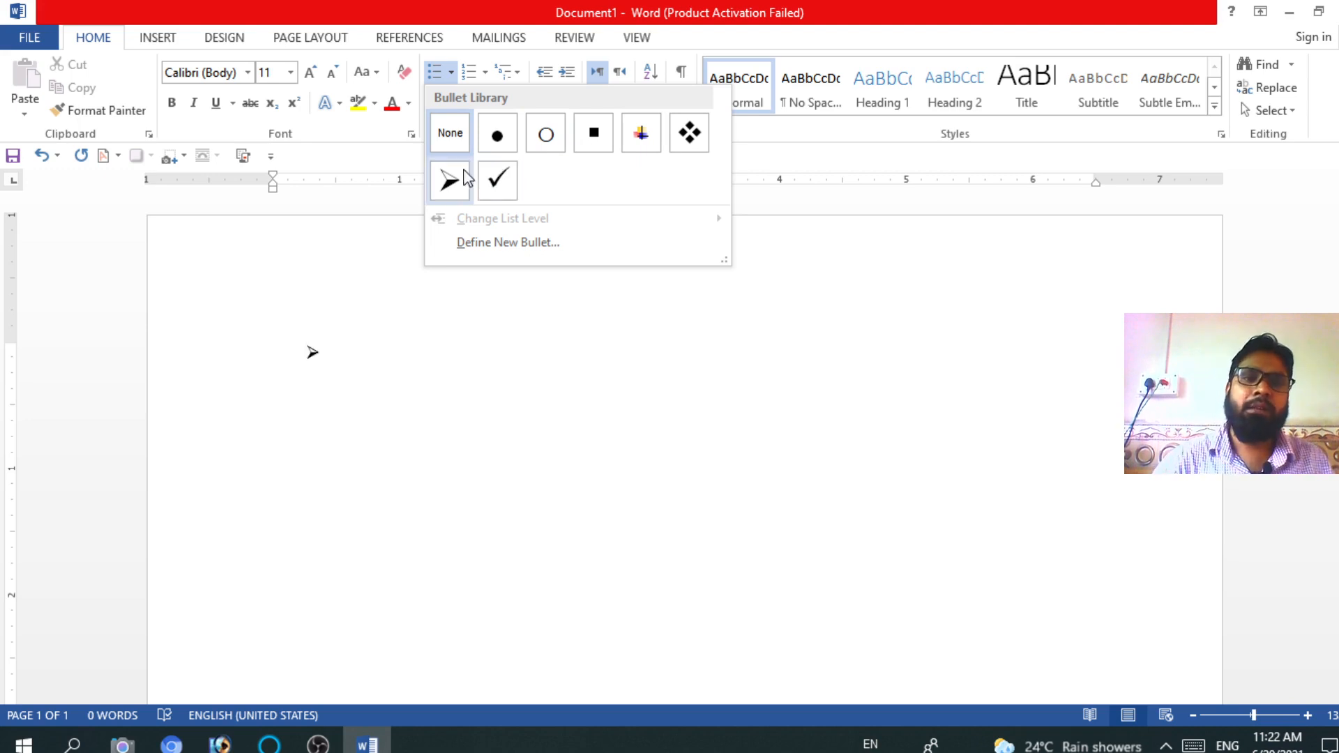
click(689, 137)
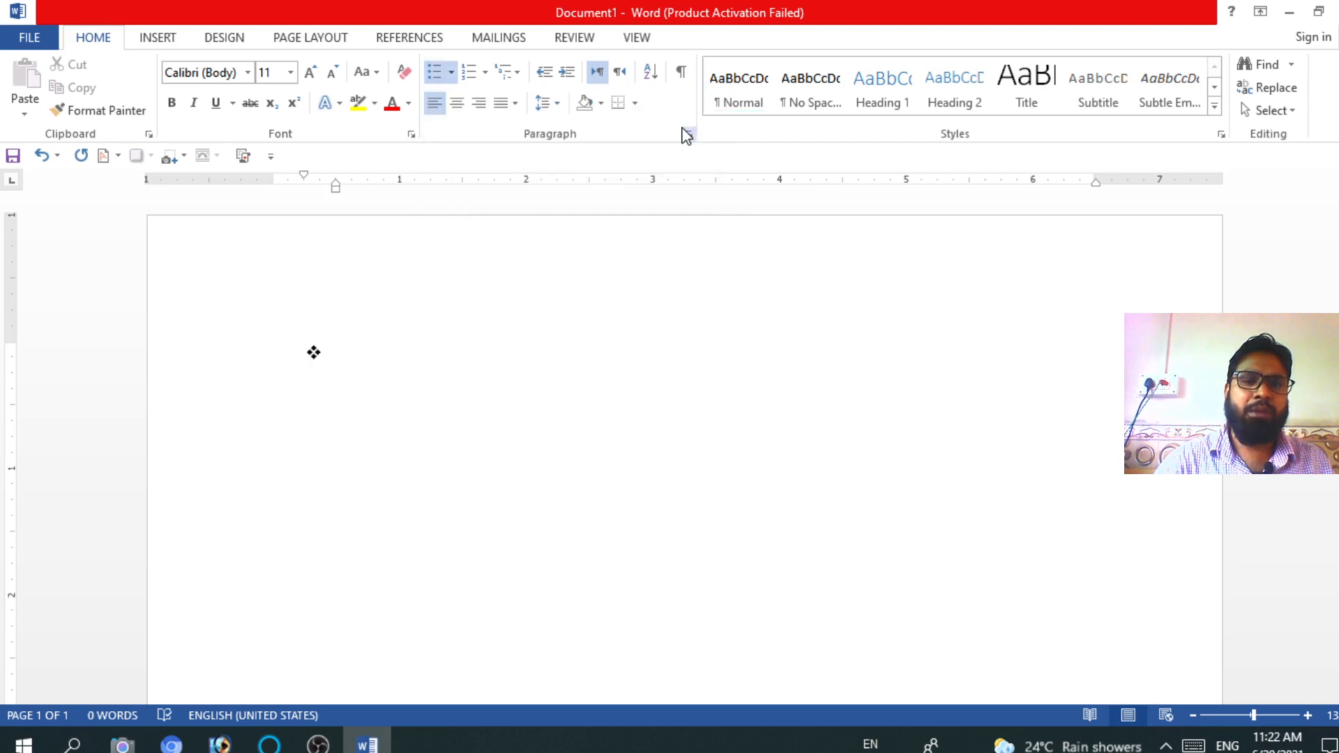
click(311, 74)
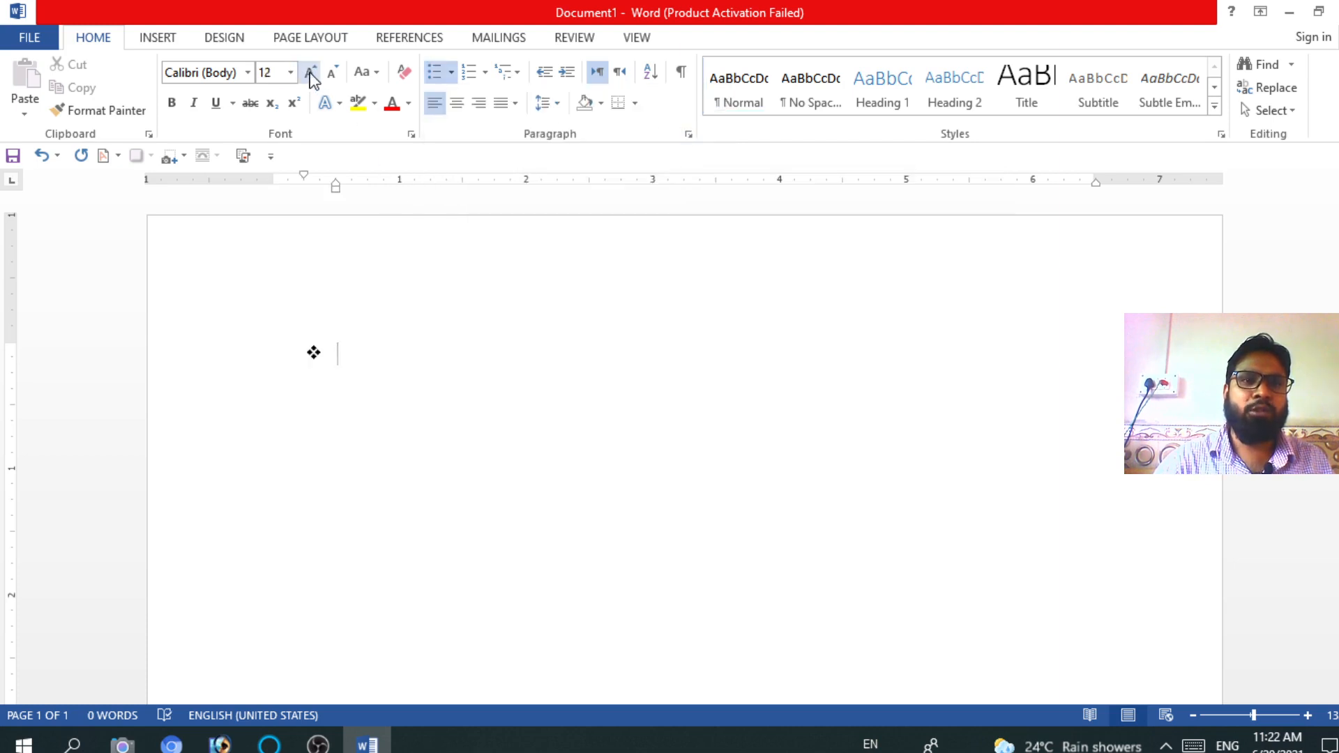
click(312, 73)
click(311, 74)
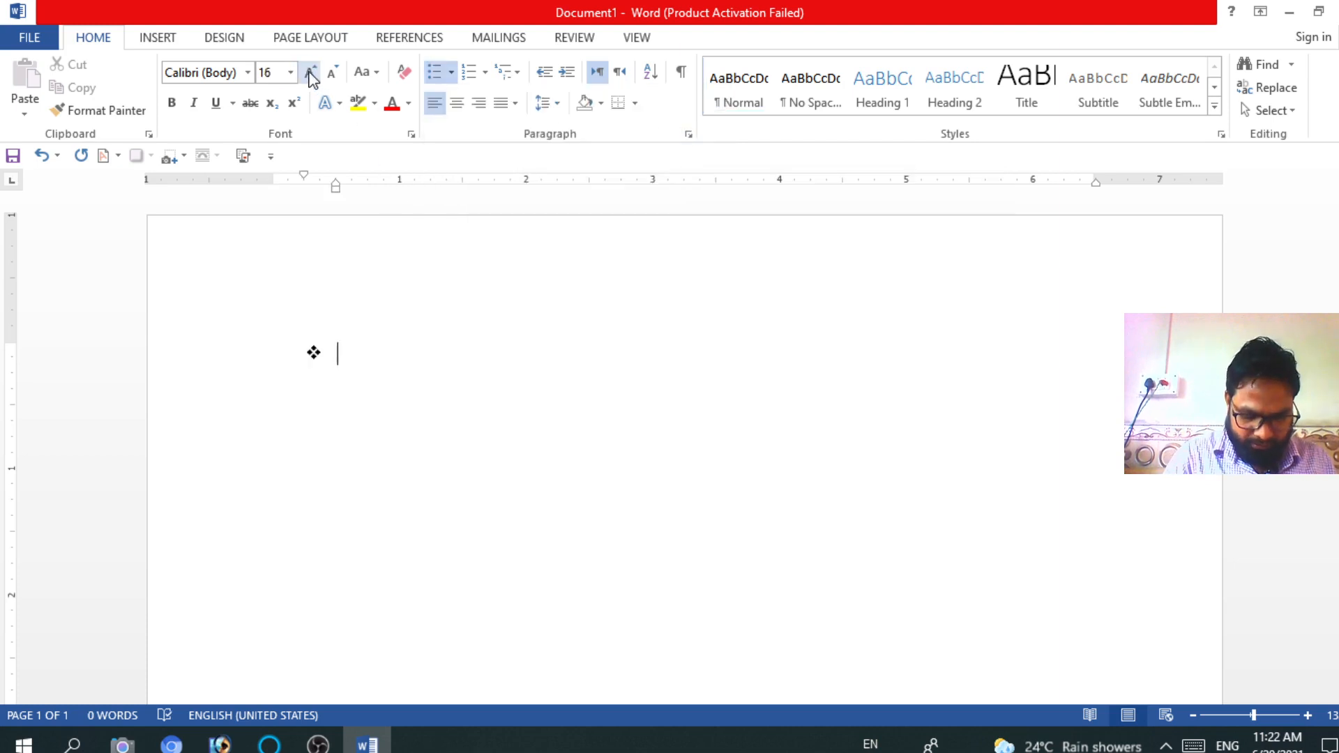
Enter "Microsoft office" as the first bulleted item and start a second item at the same list level.
text(m)
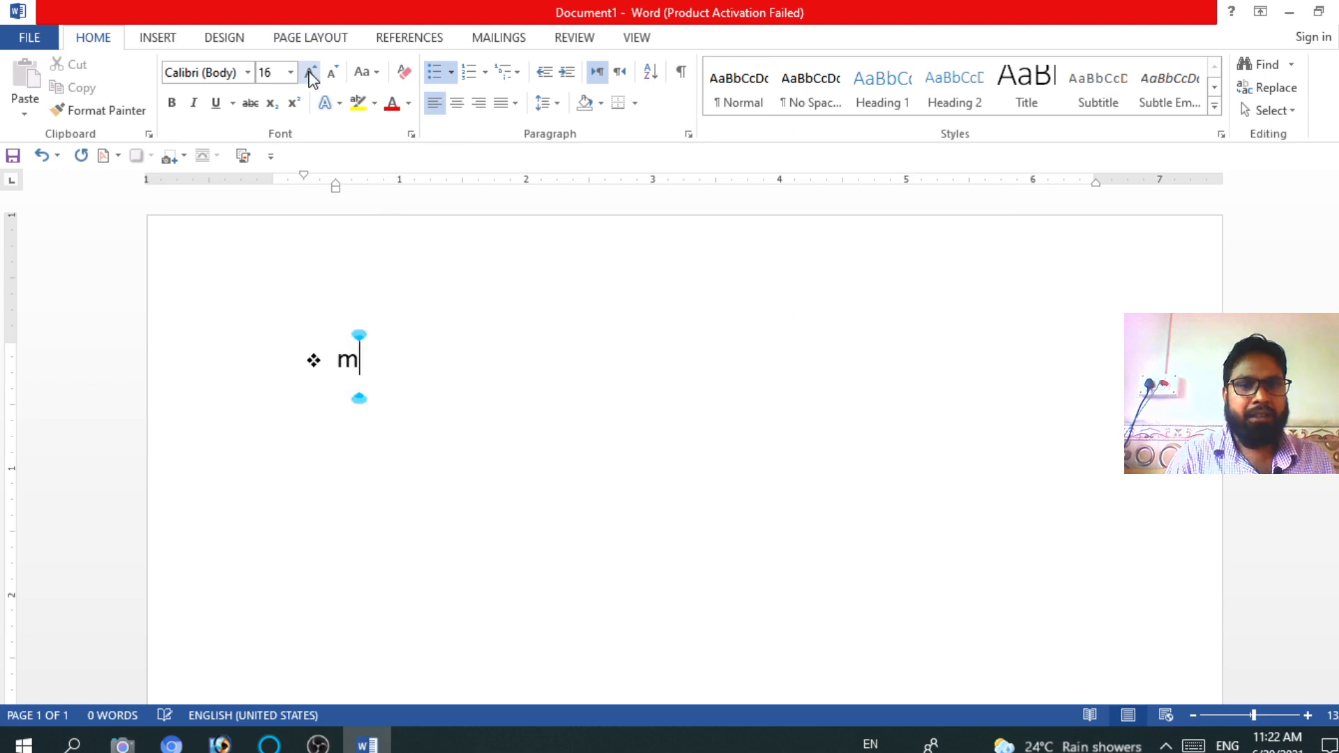
text(icroso)
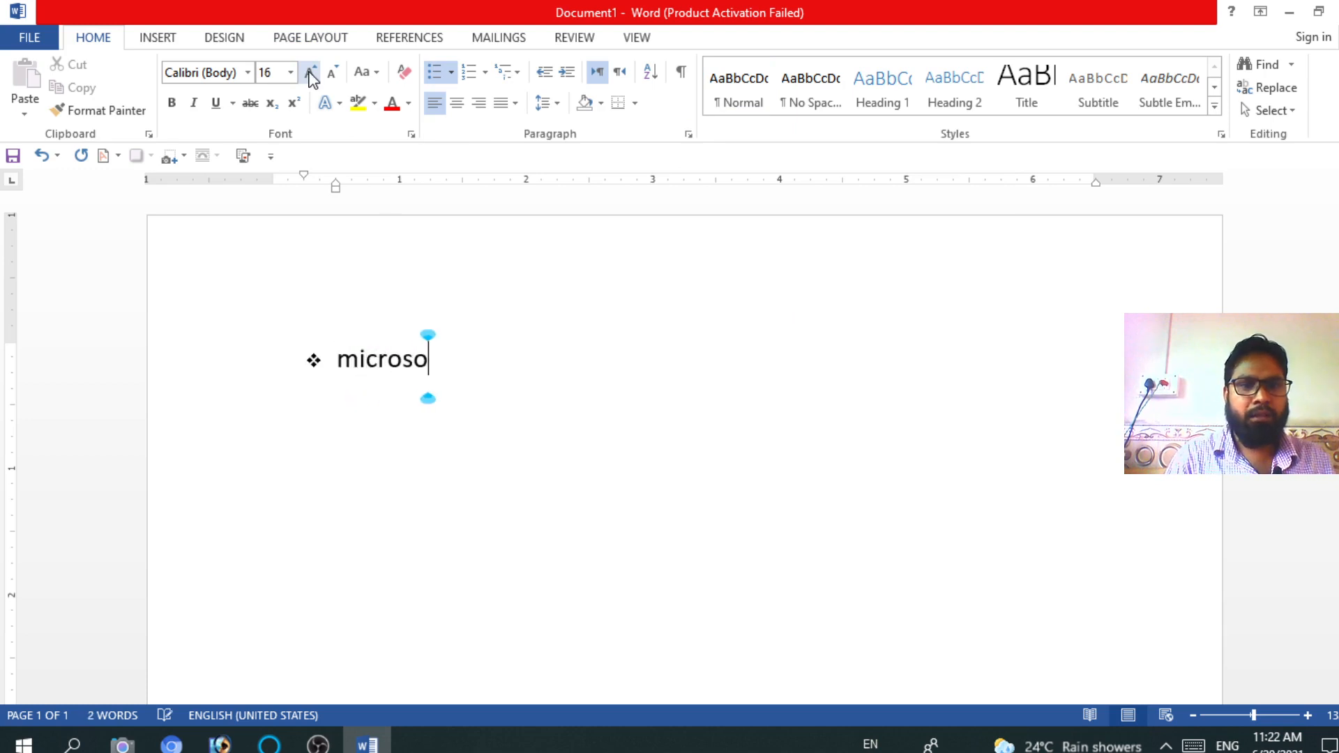
text(ft office)
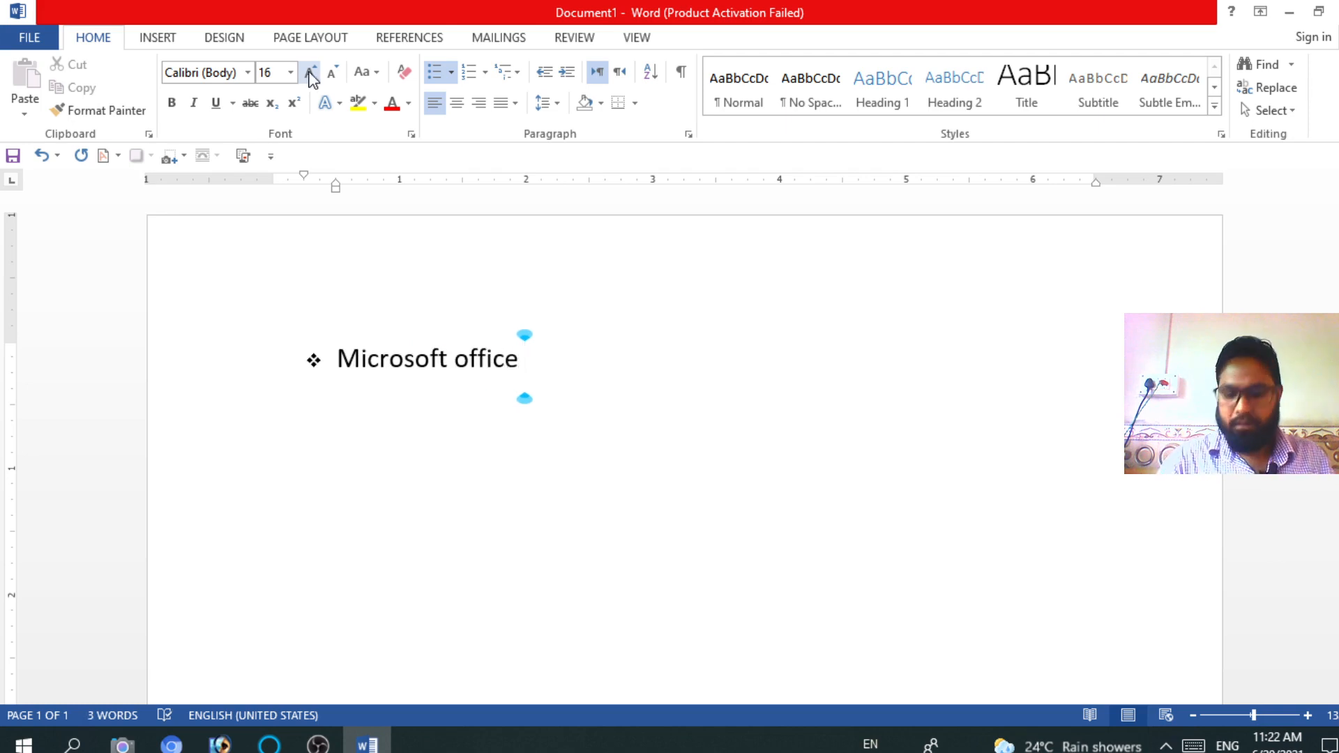
key(Return)
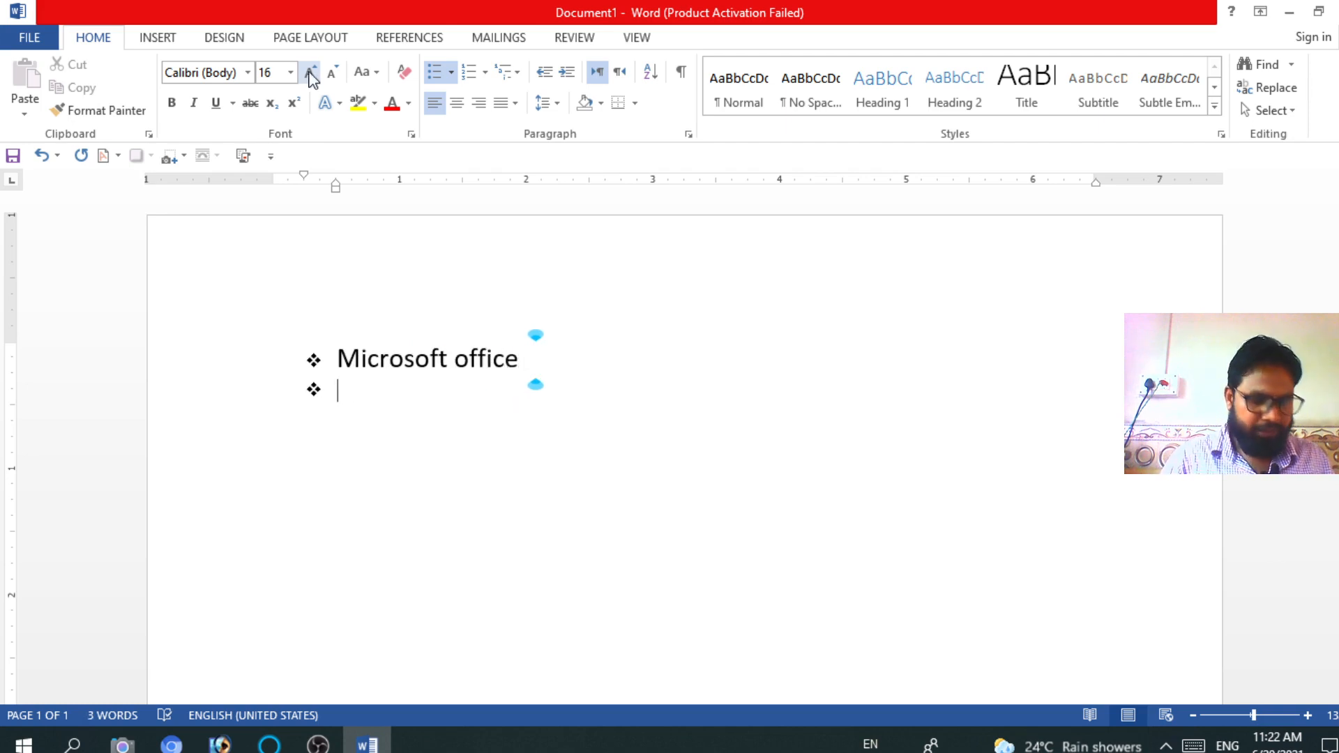
key(Tab)
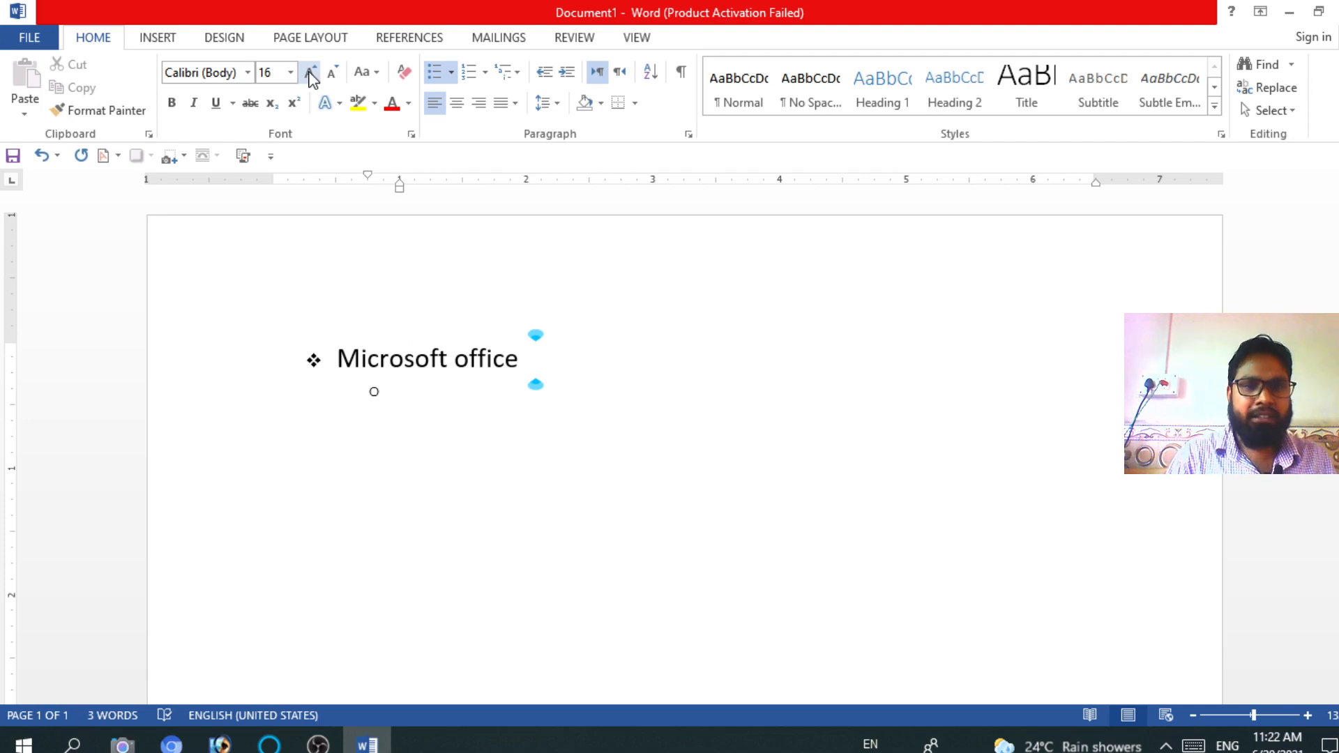
key(shift+Tab)
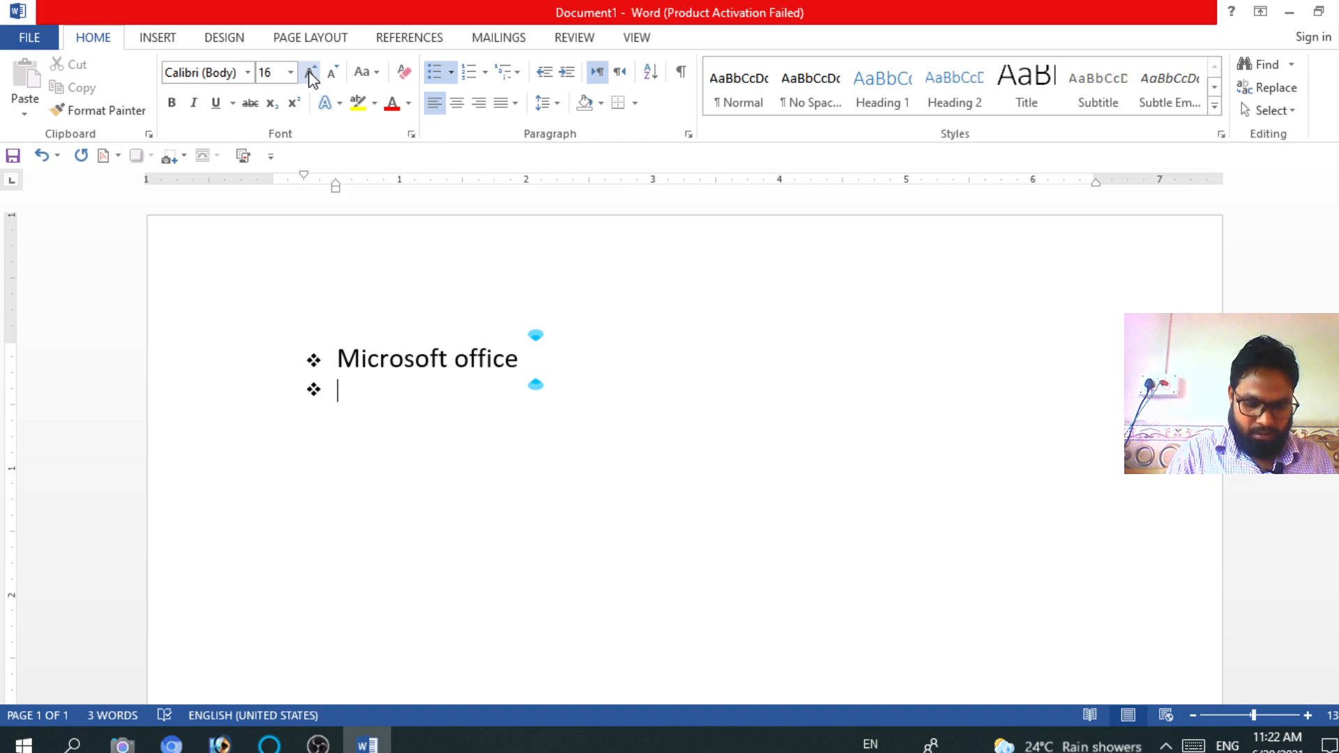
Enter "Photoshop" as the second bulleted item and start a third item.
text(p)
key(BackSpace)
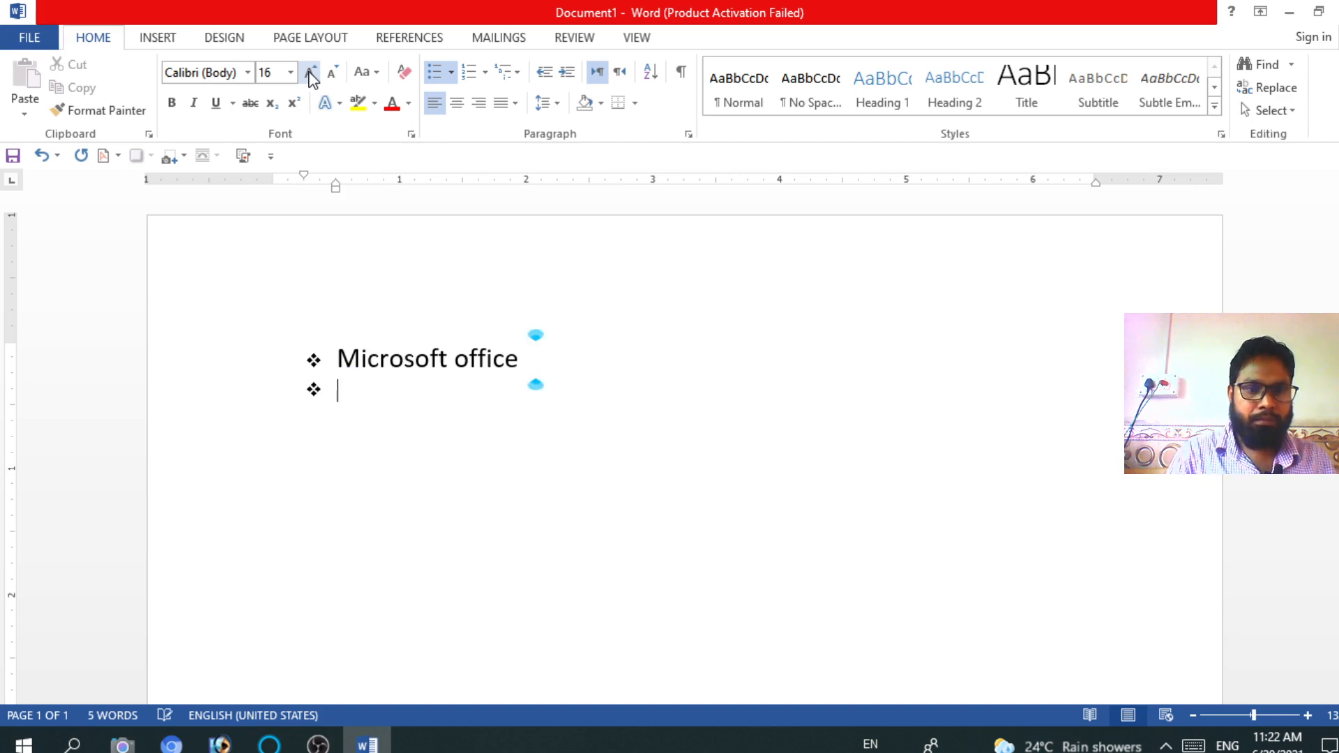
text(photo)
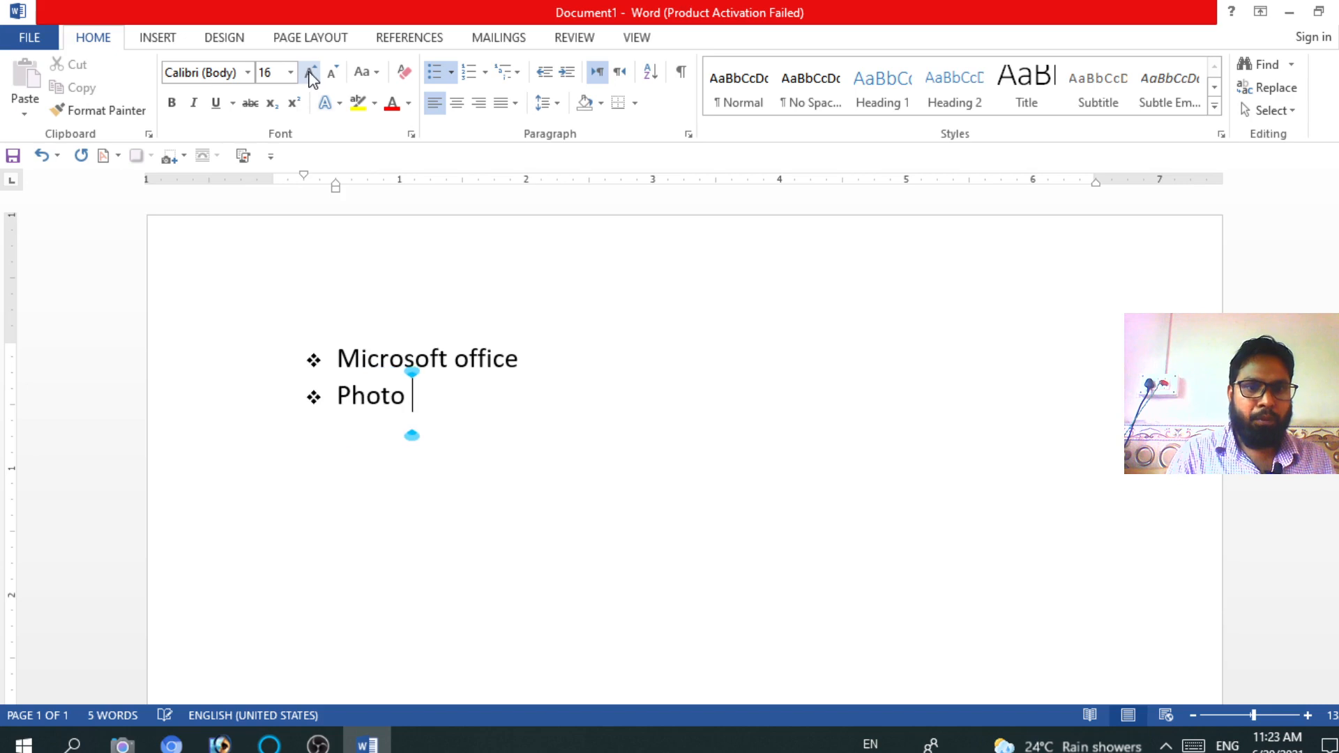
text(shop)
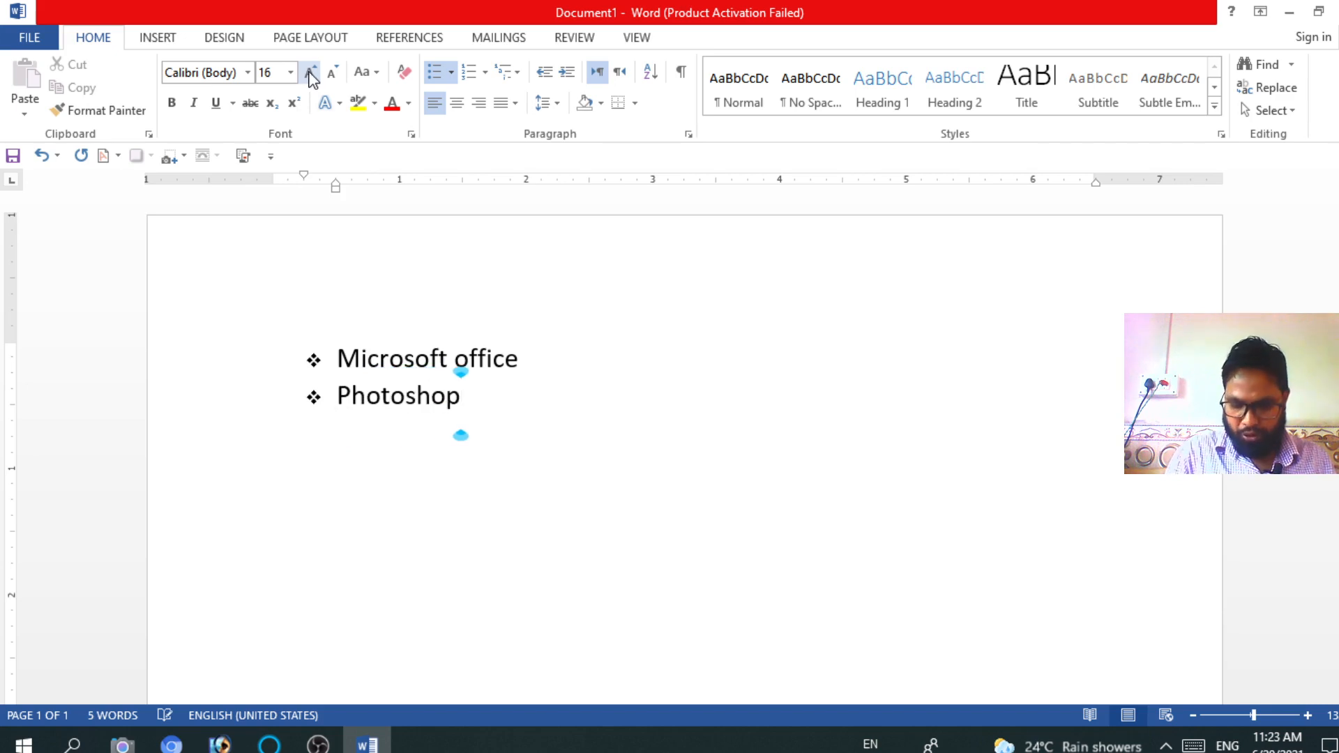
key(Return)
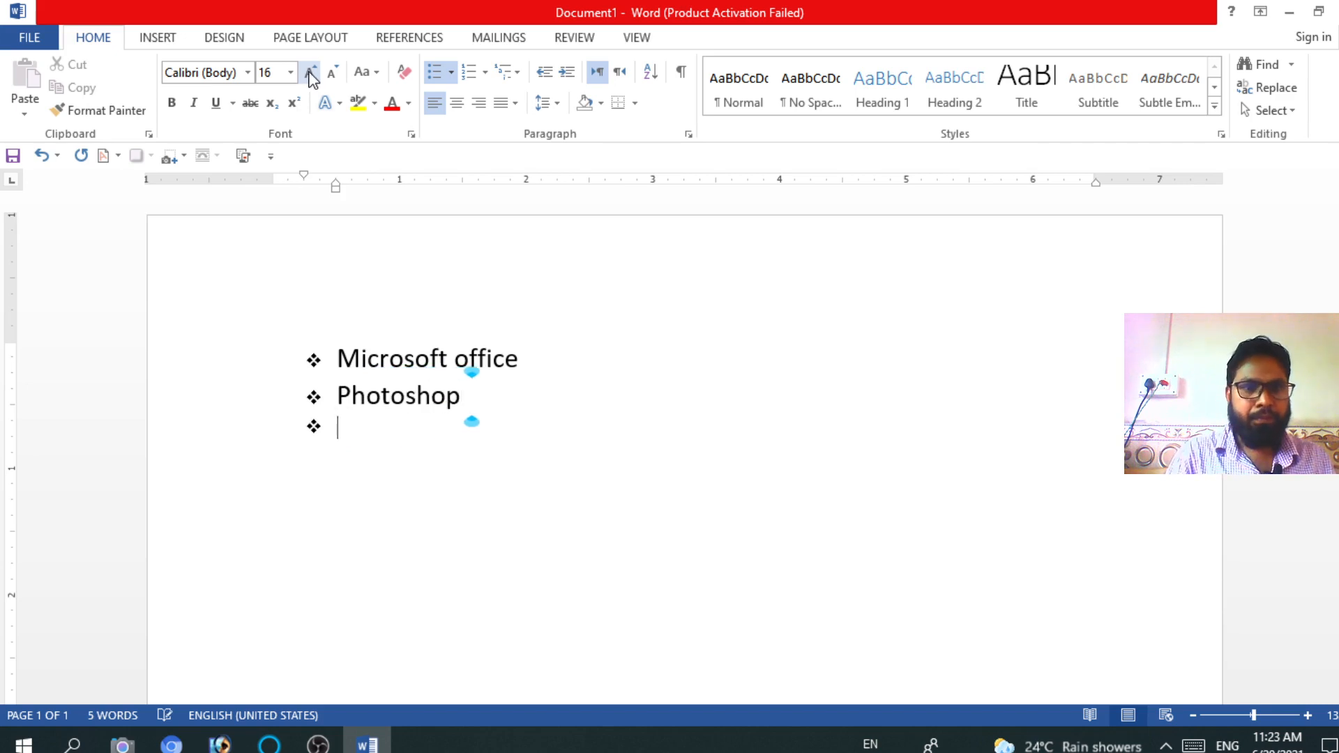
Enter "Coreldraw" as the third bulleted item and end the diamond-bullet list.
text(coreldrwa)
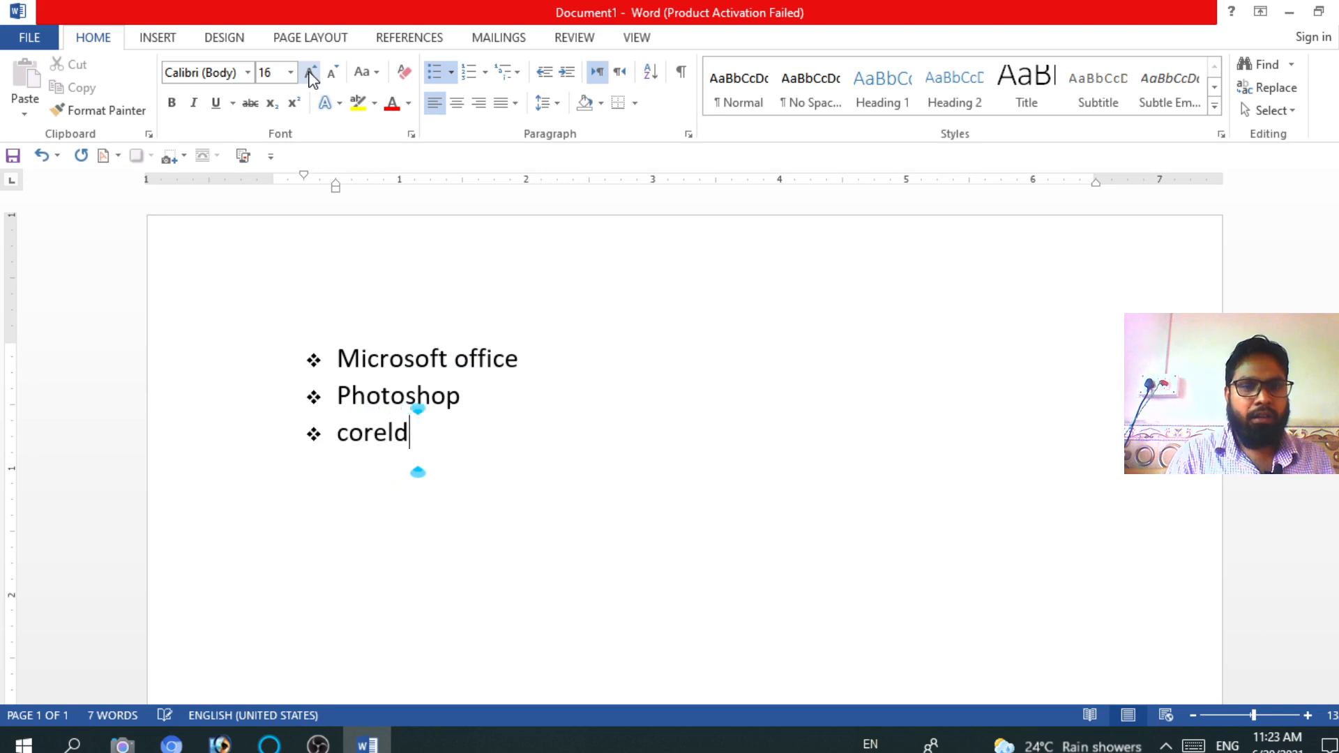
key(BackSpace)
key(BackSpace)
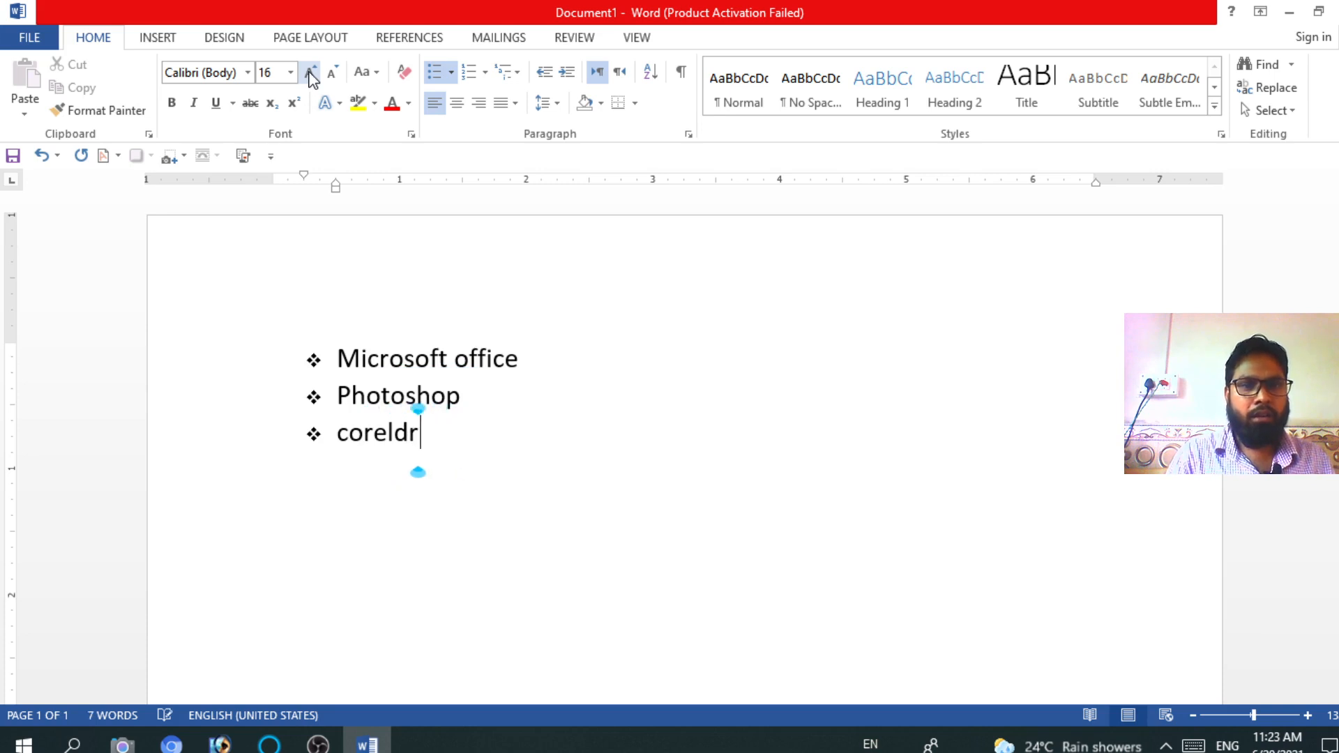
text(aw)
key(Return)
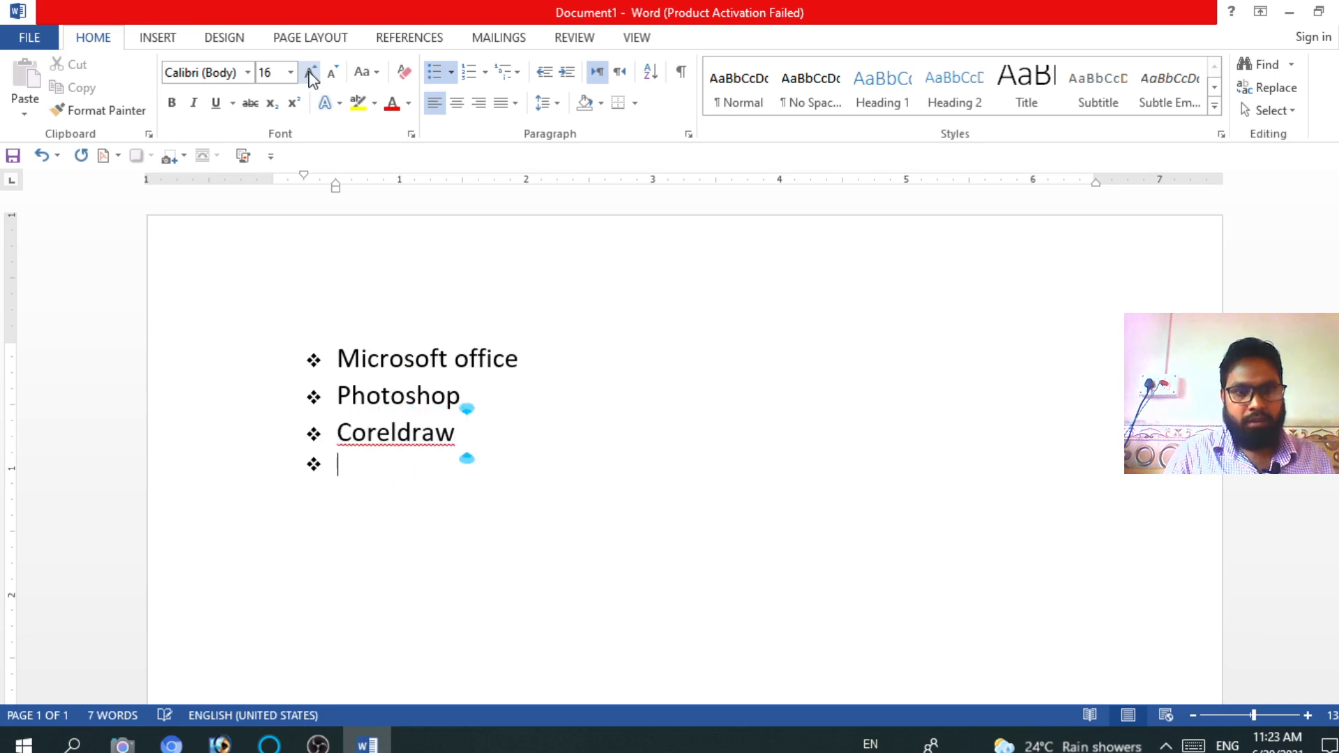
key(Return)
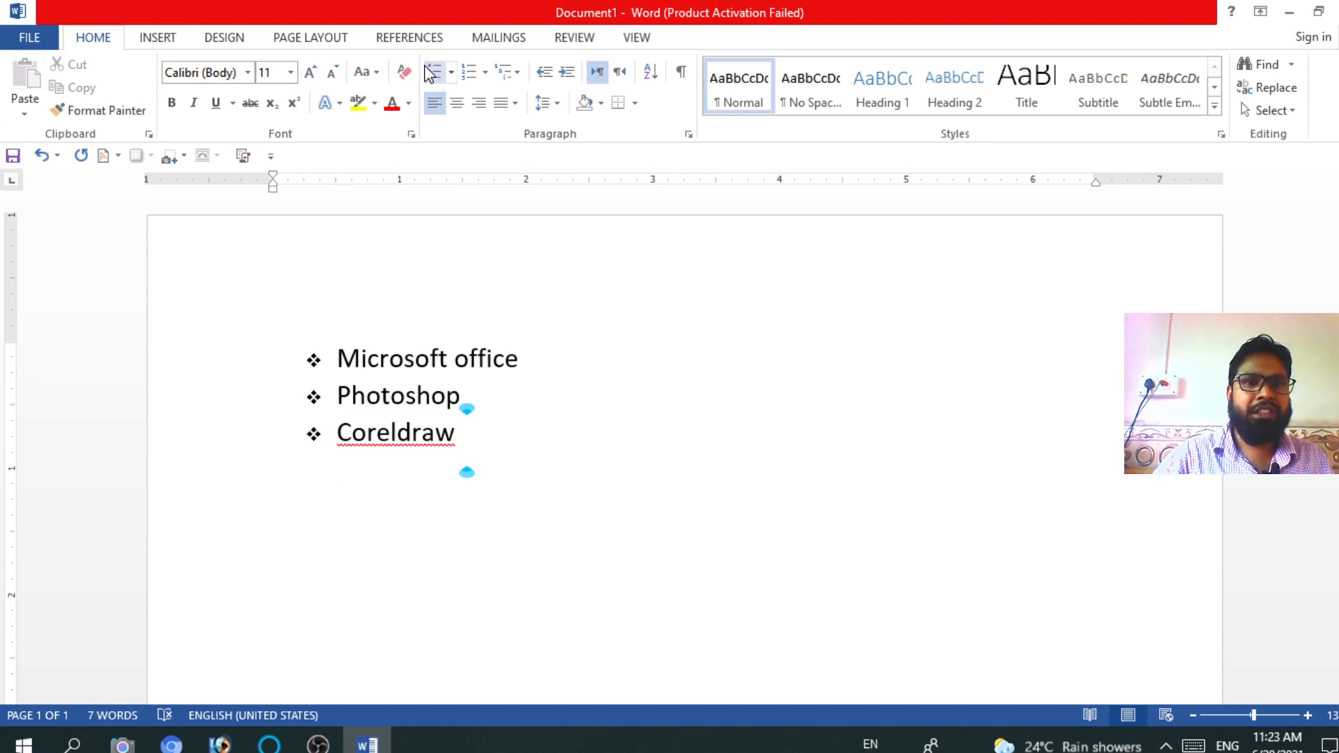
Start a checkmark-bulleted list below "Coreldraw" with "Ms paint" as its first item.
click(487, 73)
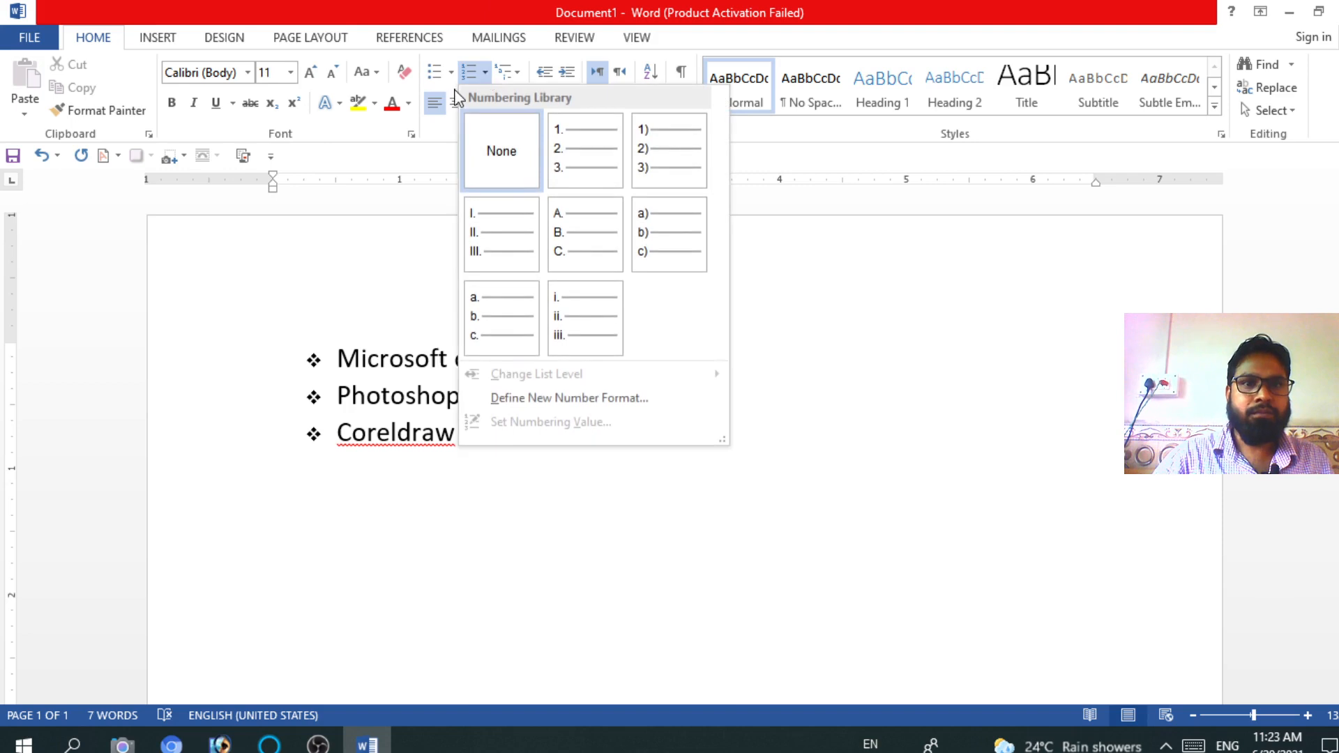
click(451, 72)
click(451, 72)
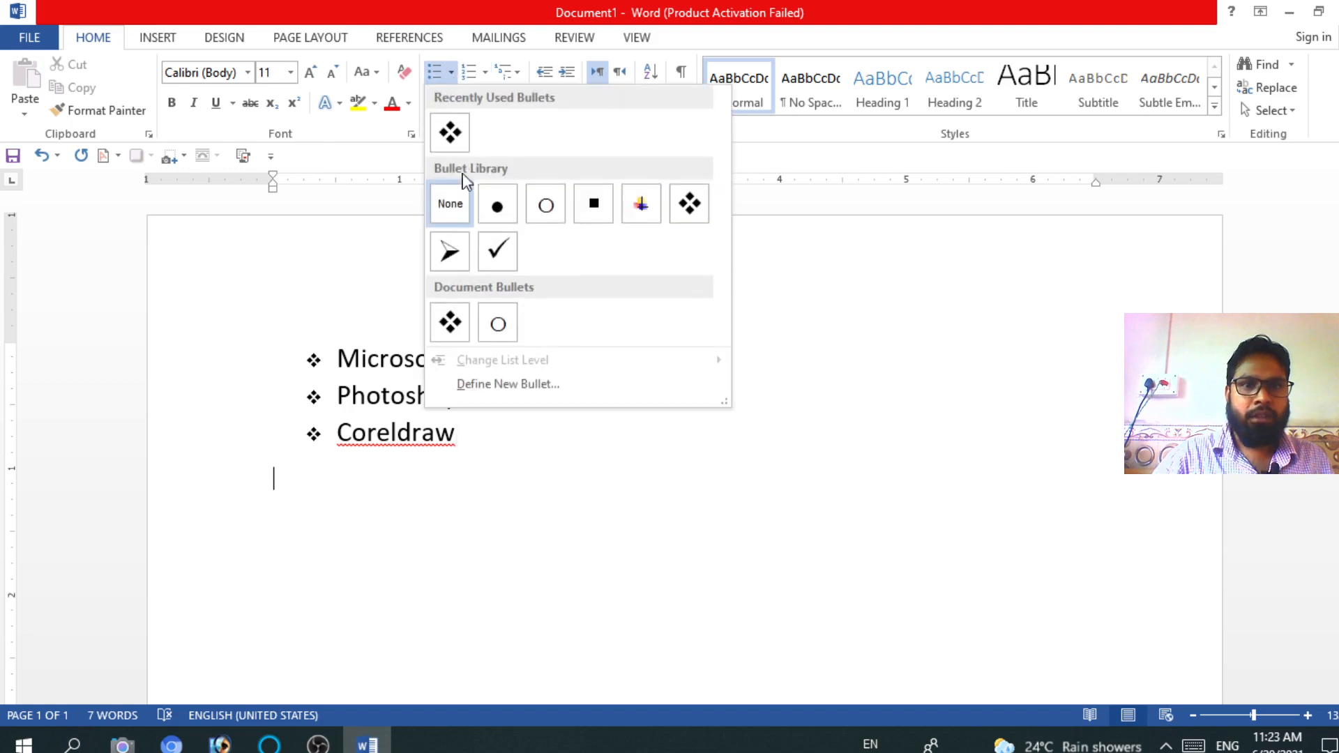
click(498, 253)
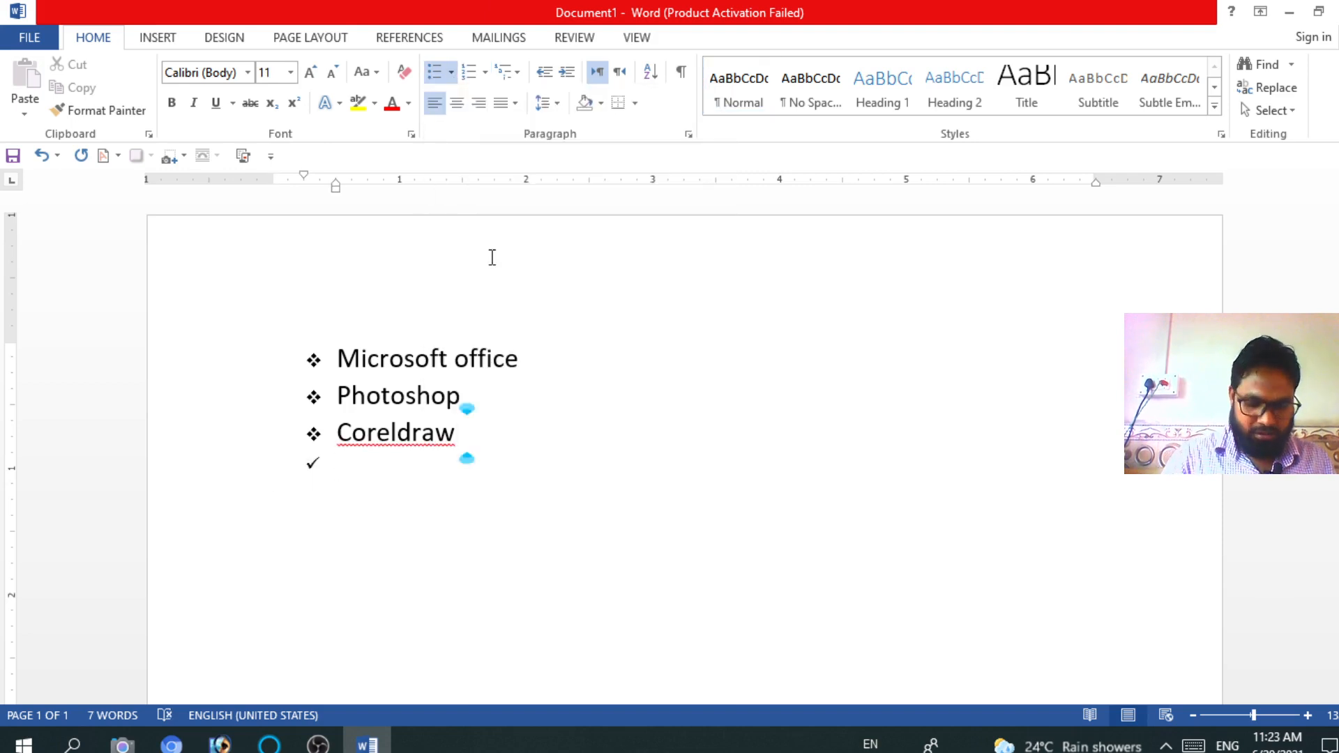
text(Ms pai)
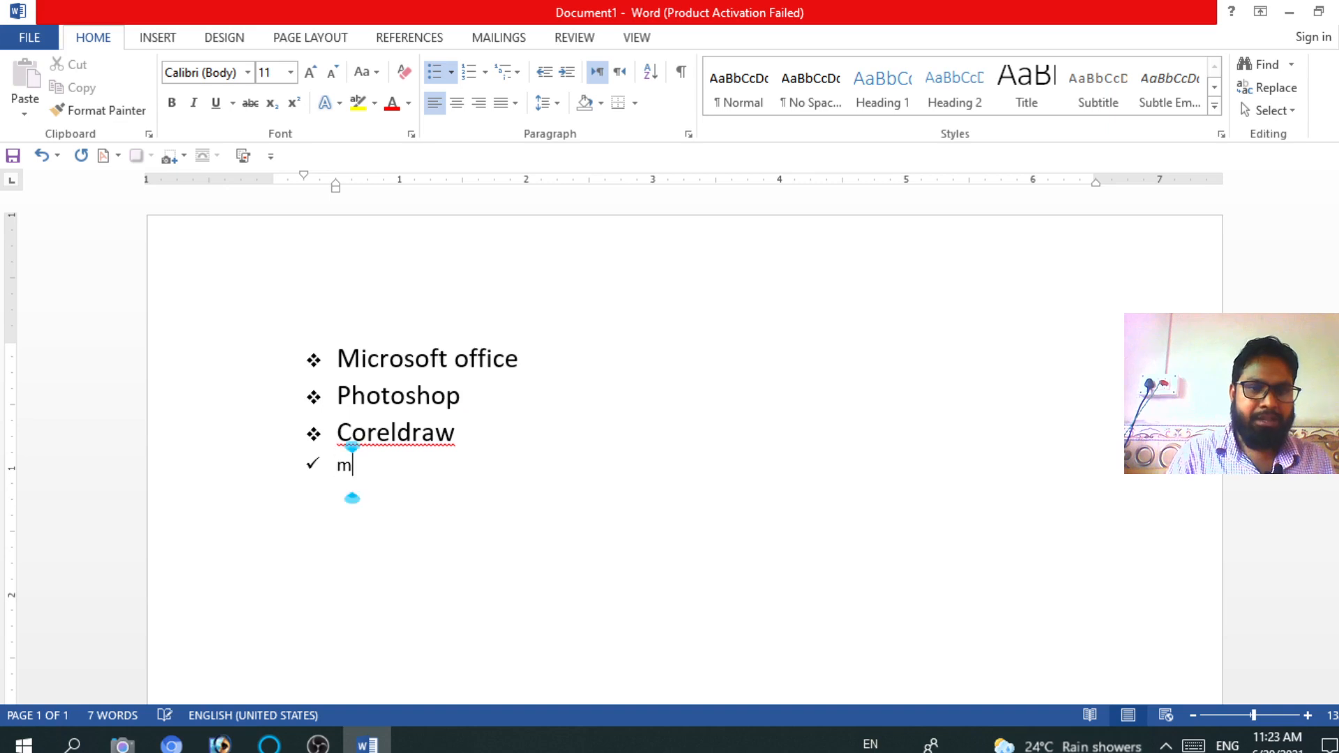
text(nt)
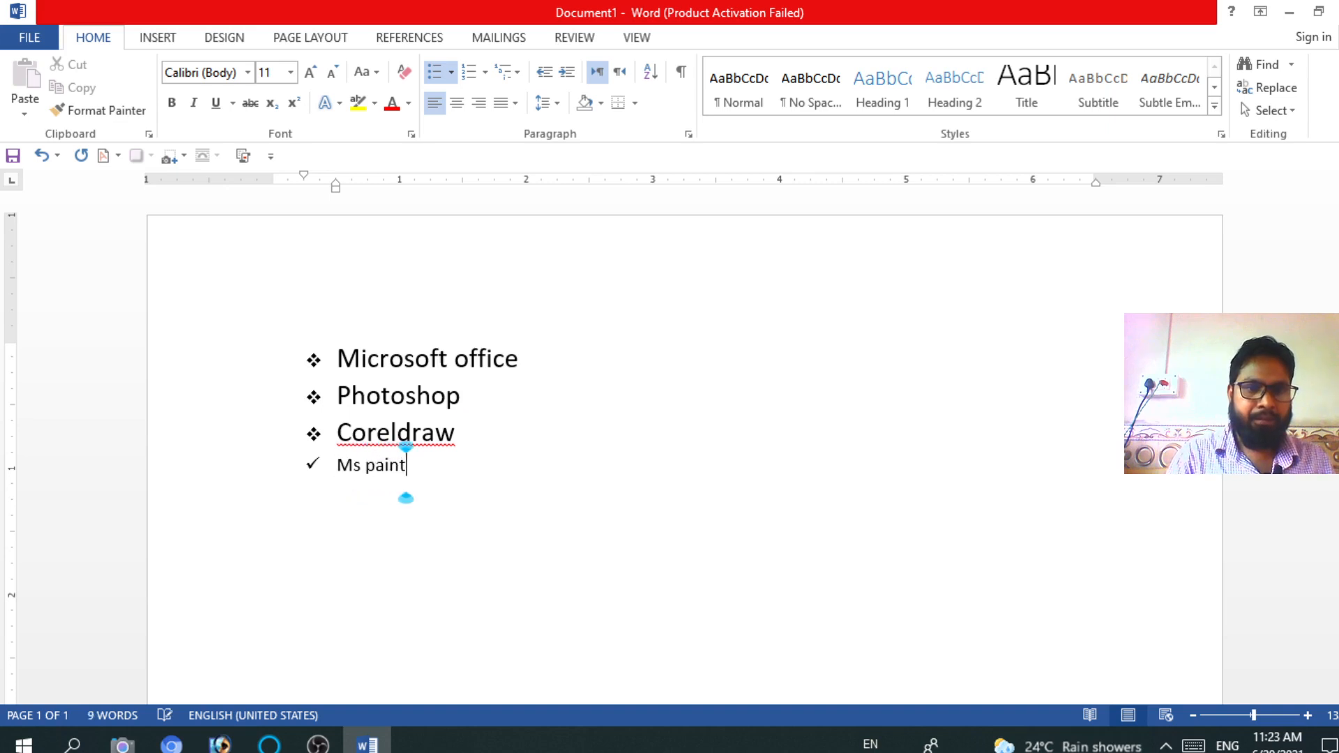
key(Return)
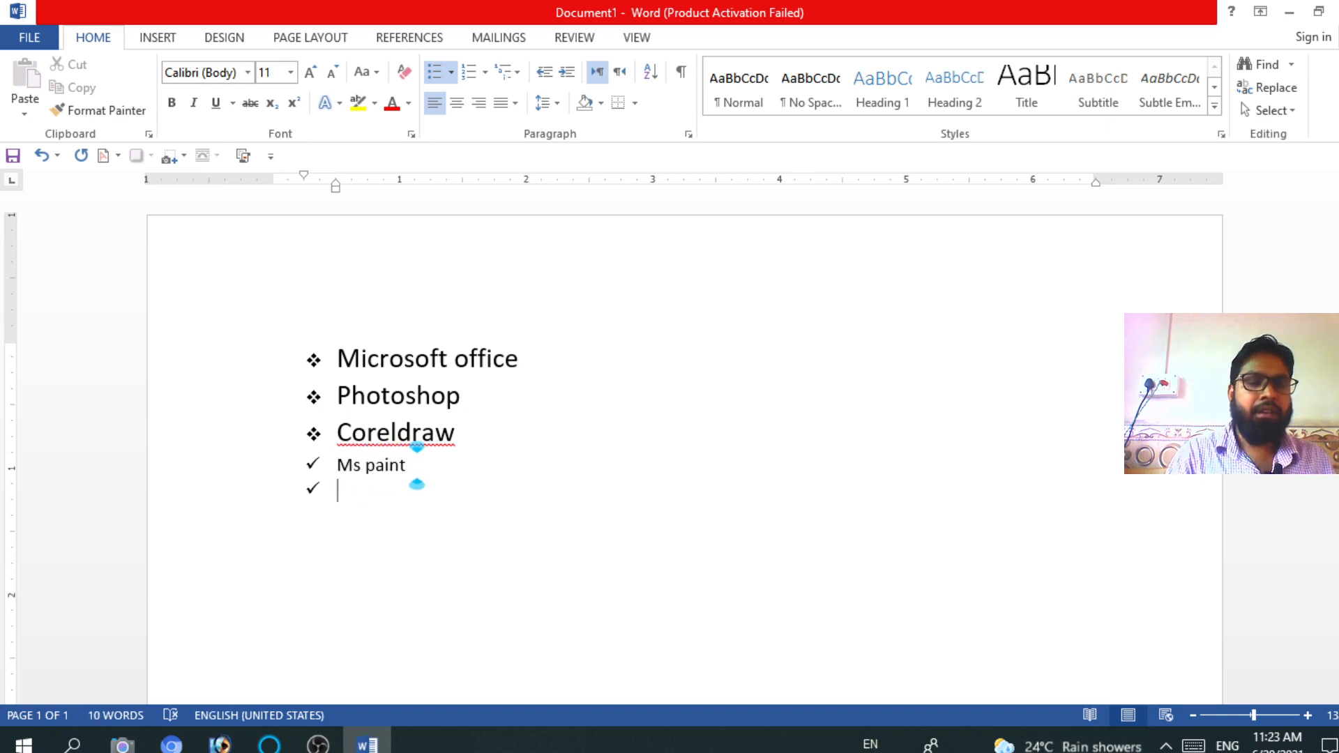
Add "Ms word" and "Ms word pad" as further checkmark items and end the list.
text(ms word)
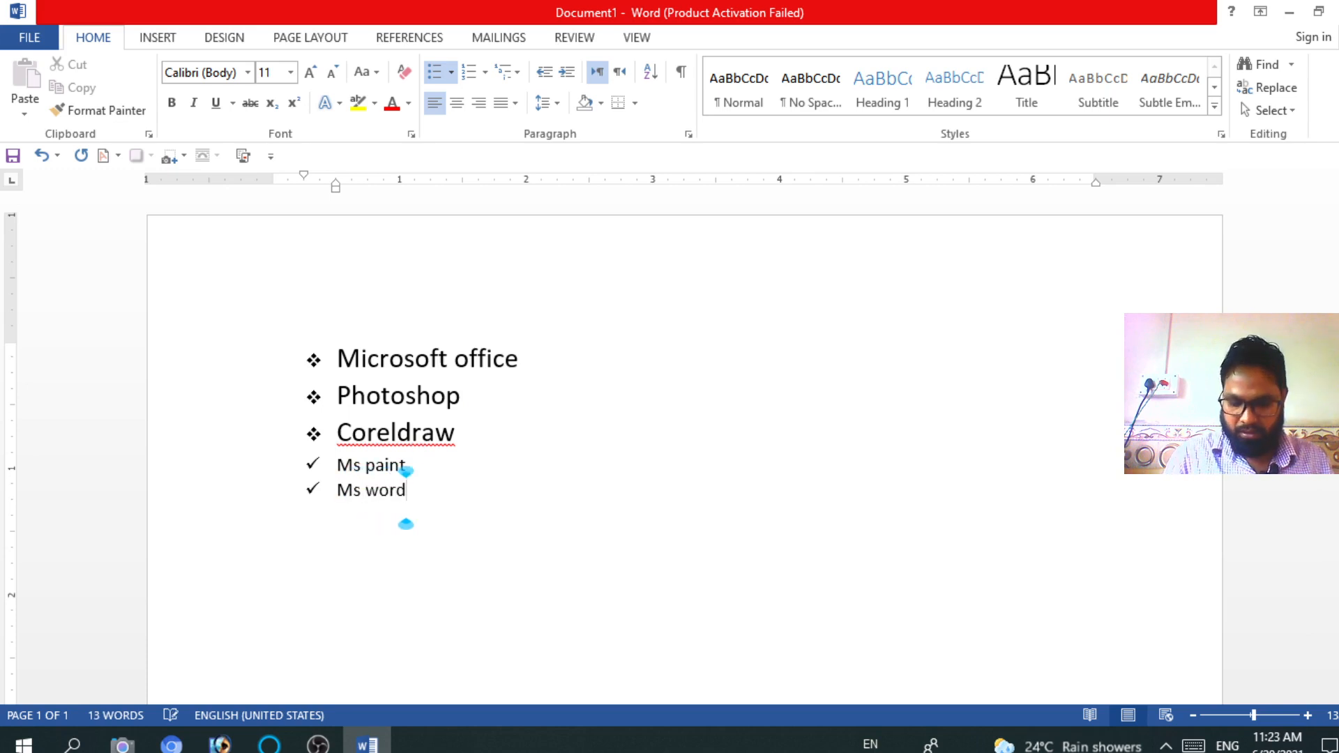
key(Return)
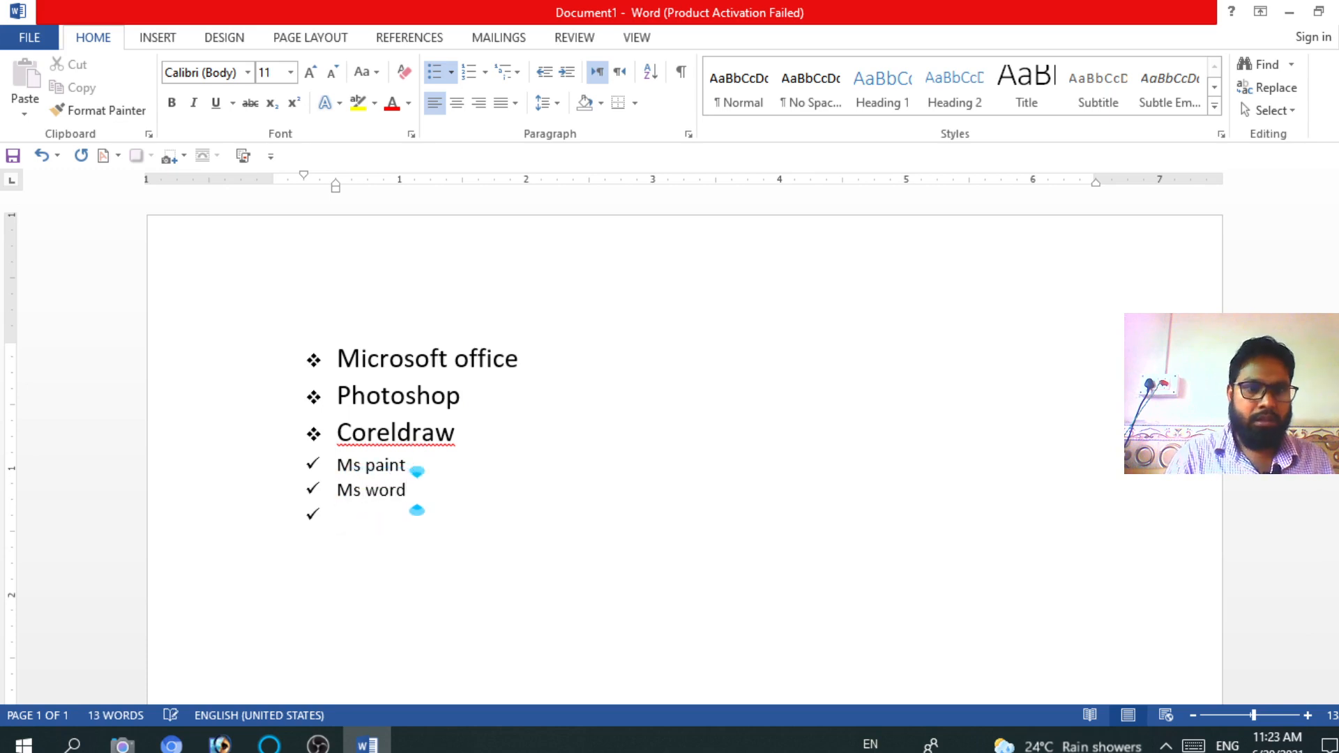
text(ms)
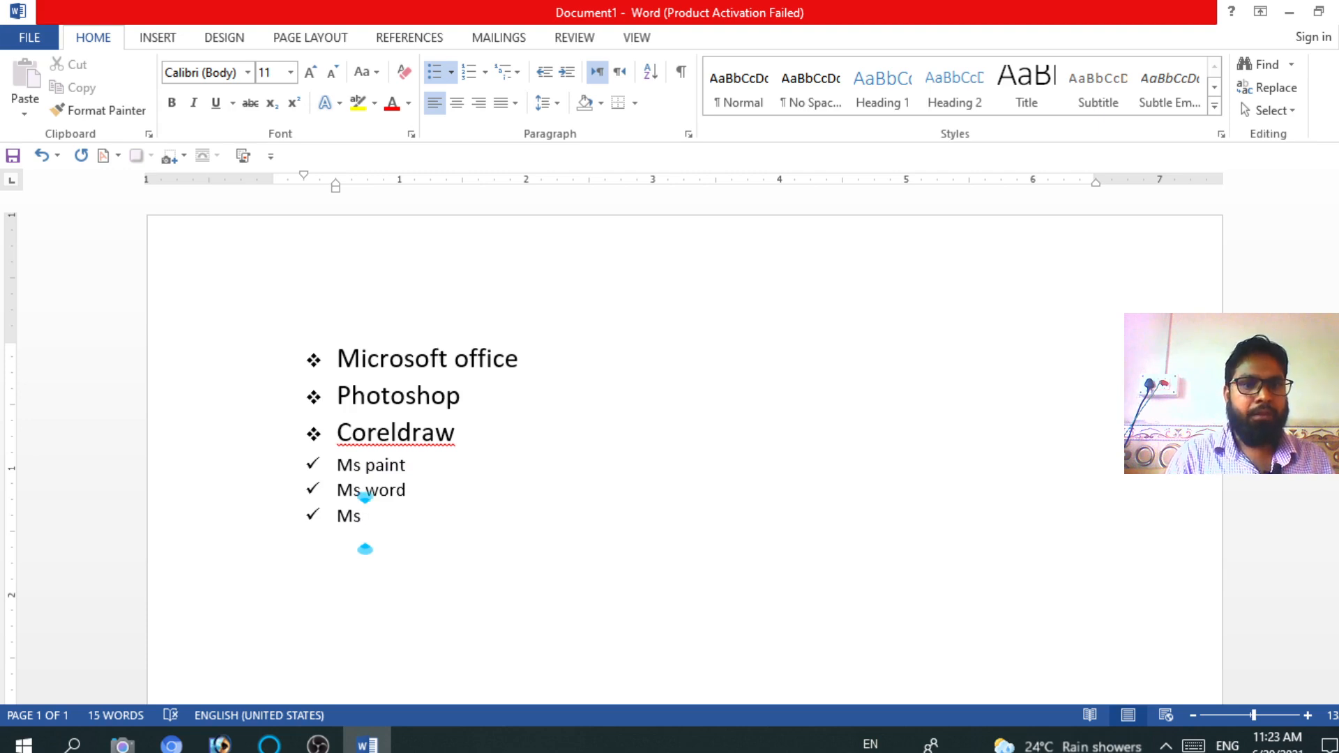
text( word pad)
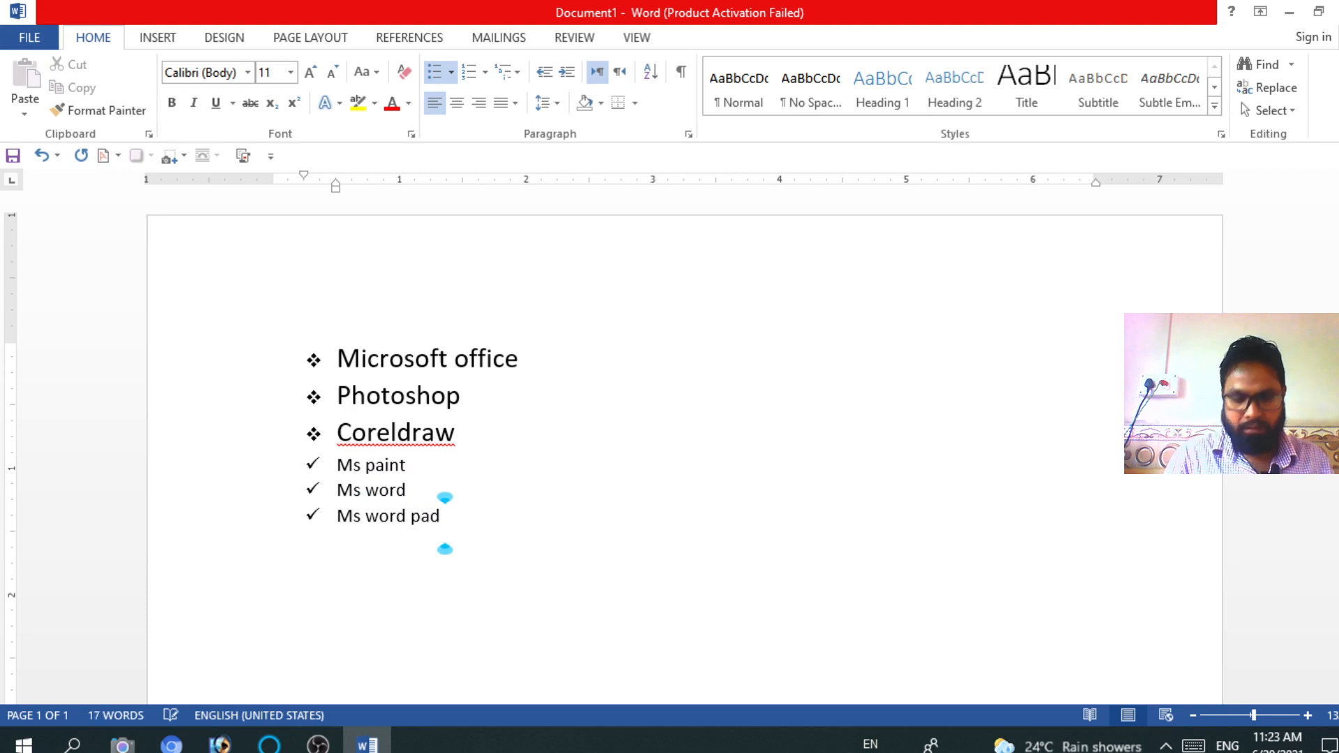
key(Return)
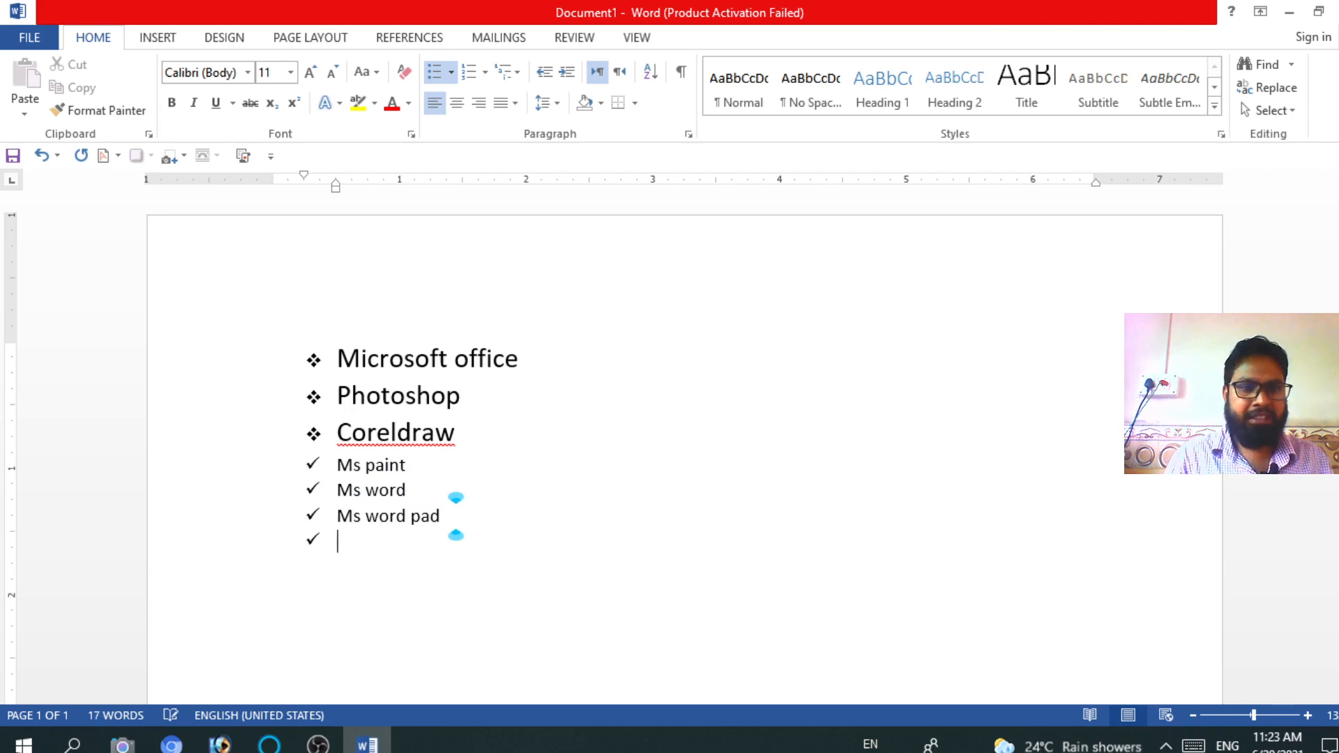
key(Return)
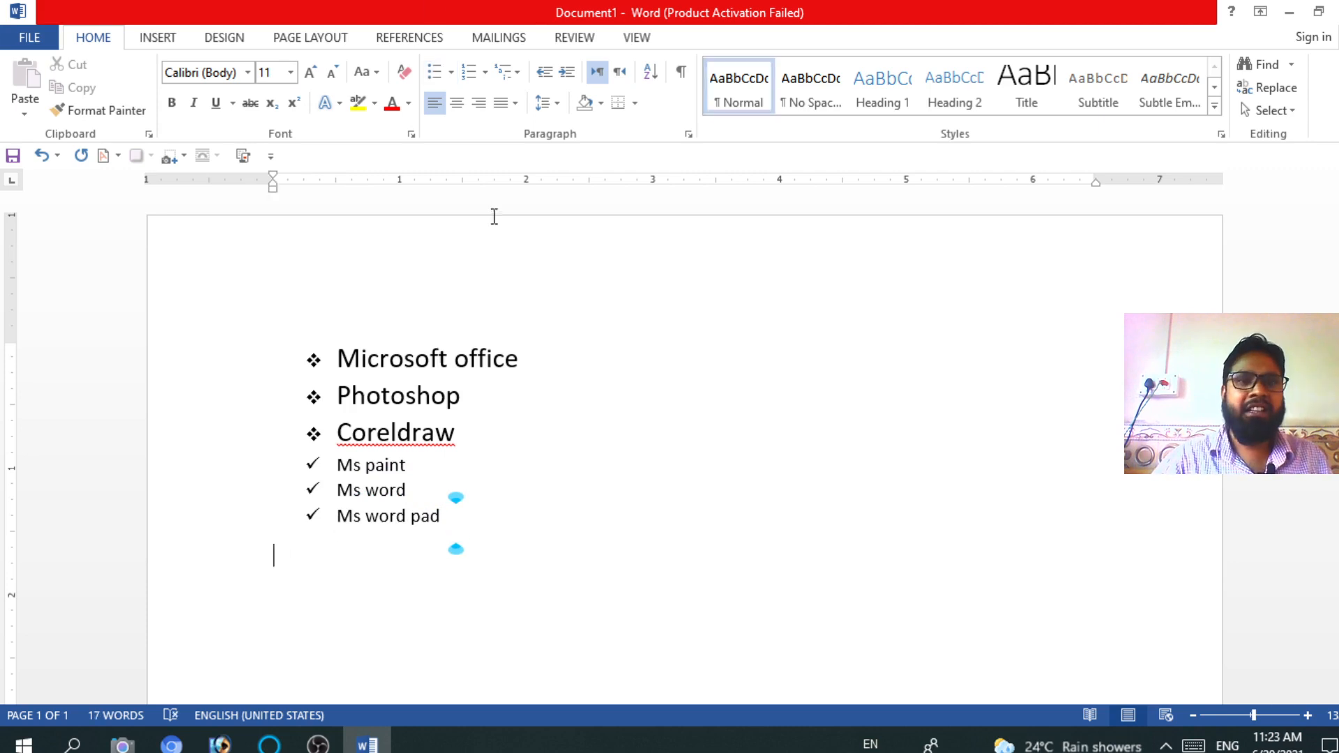
Start a numbered list in the 1. 2. 3. style below "Ms word pad" with "Page maker" as its first item.
click(485, 72)
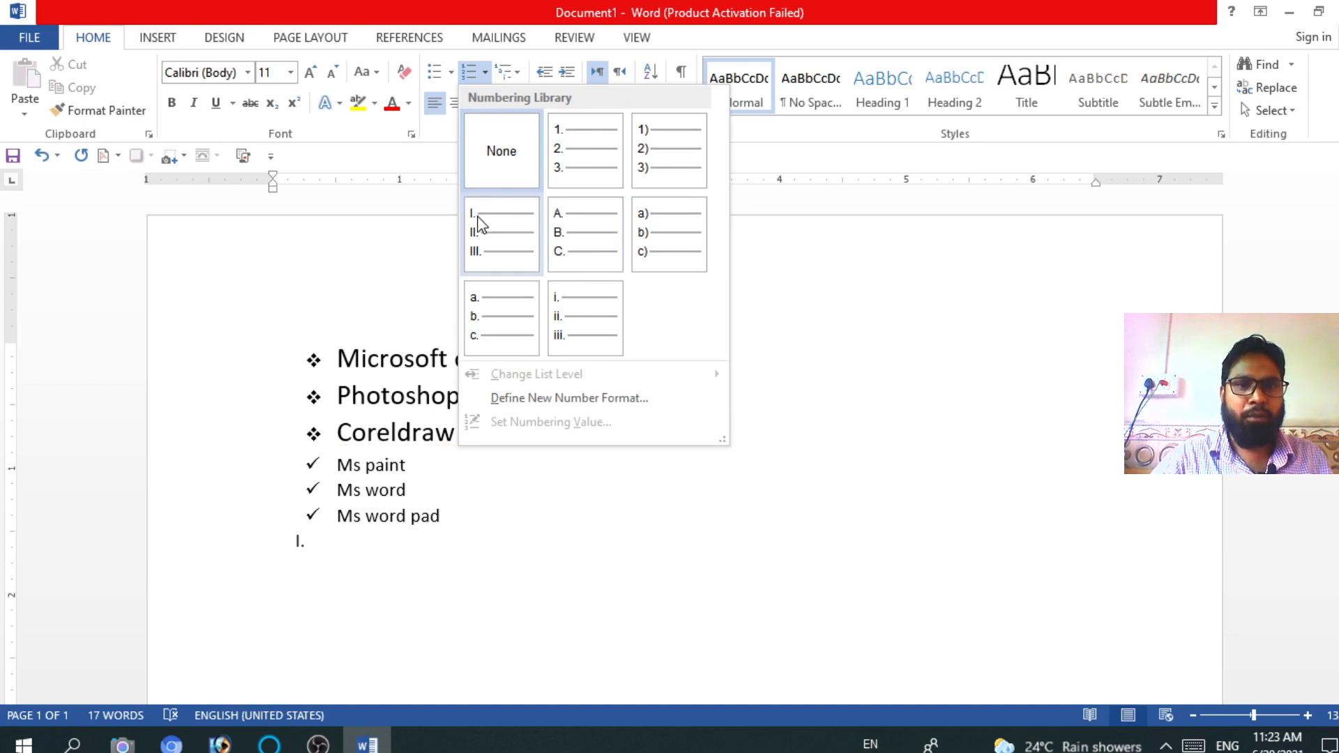
click(584, 165)
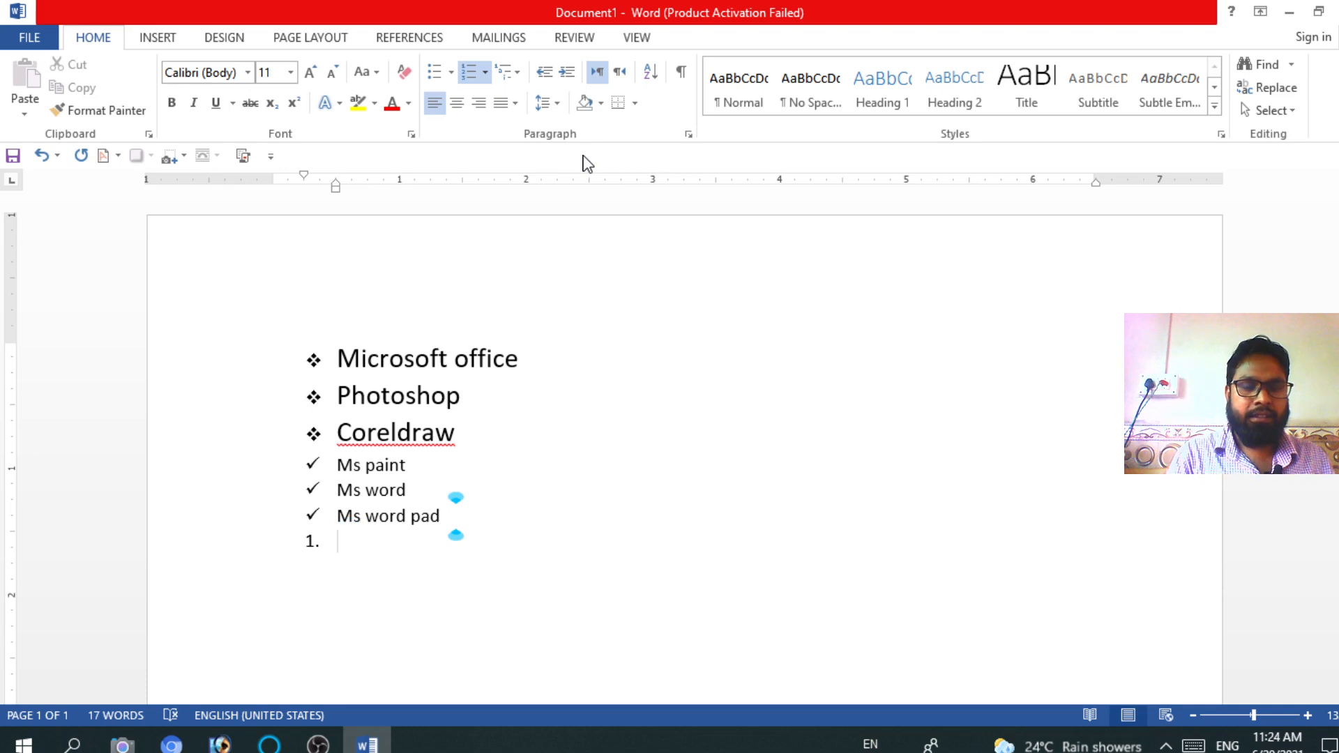
text(p)
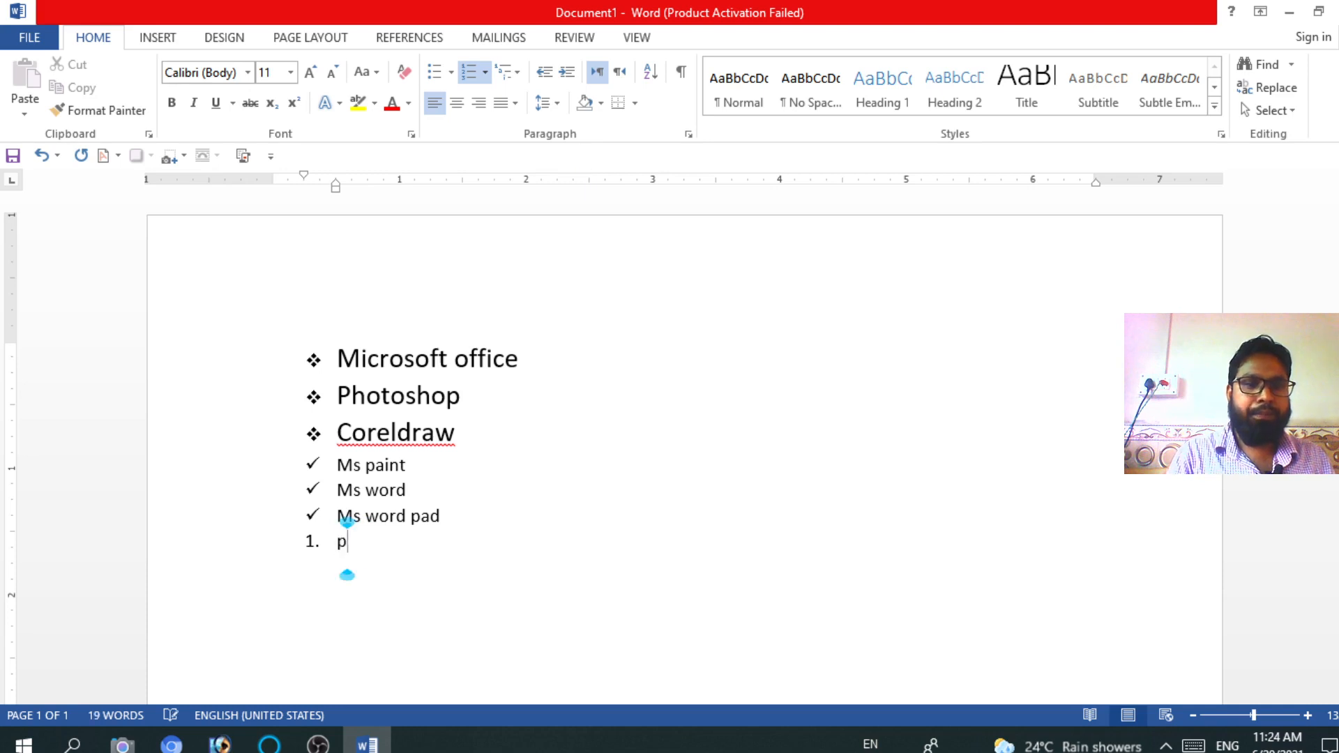
text(age maker)
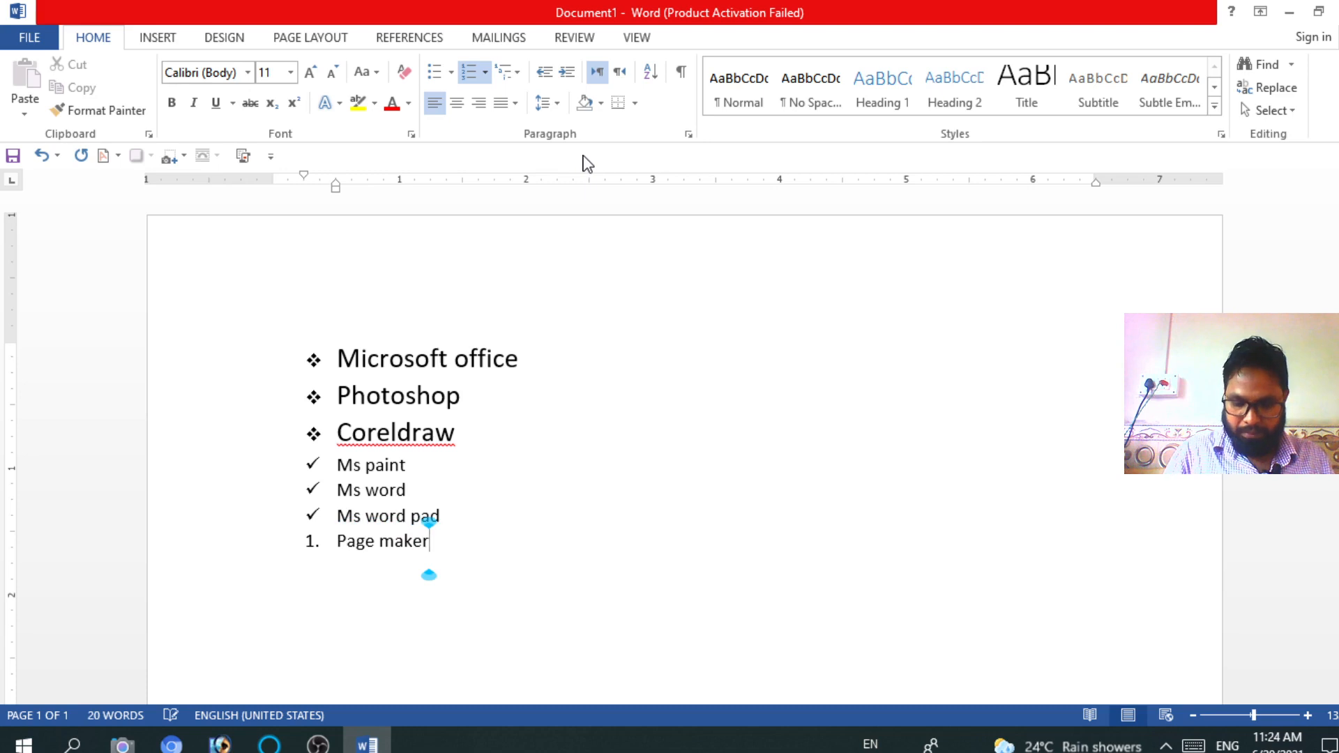
key(Return)
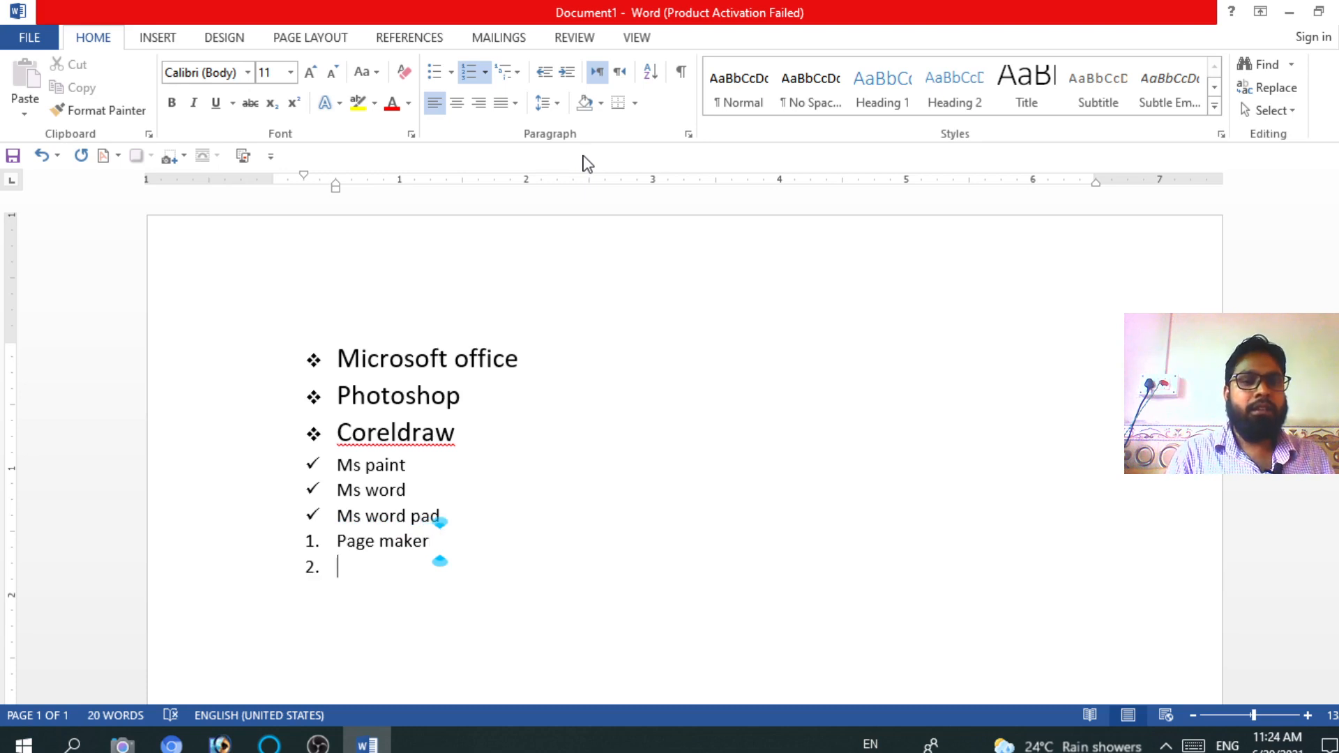
Add "Internet" and "Email" as the second and third numbered items.
text(intern)
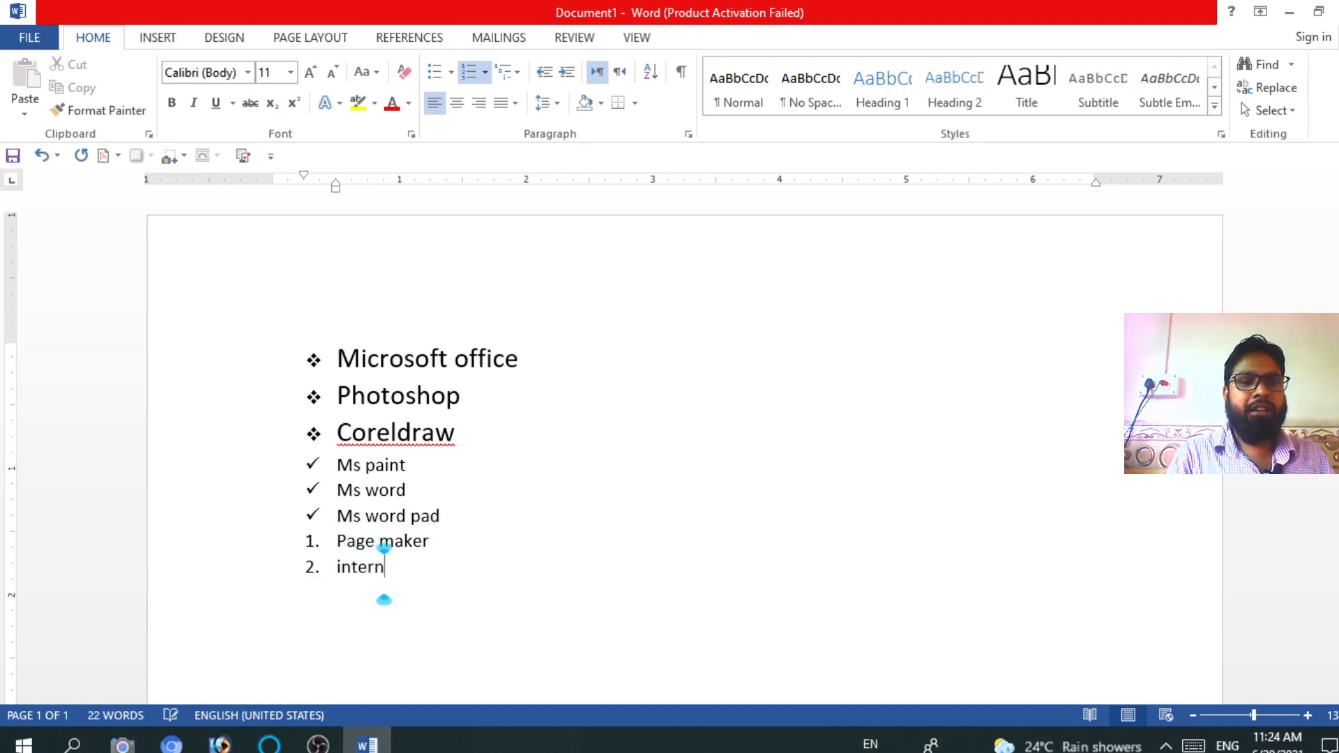
text(et)
key(Return)
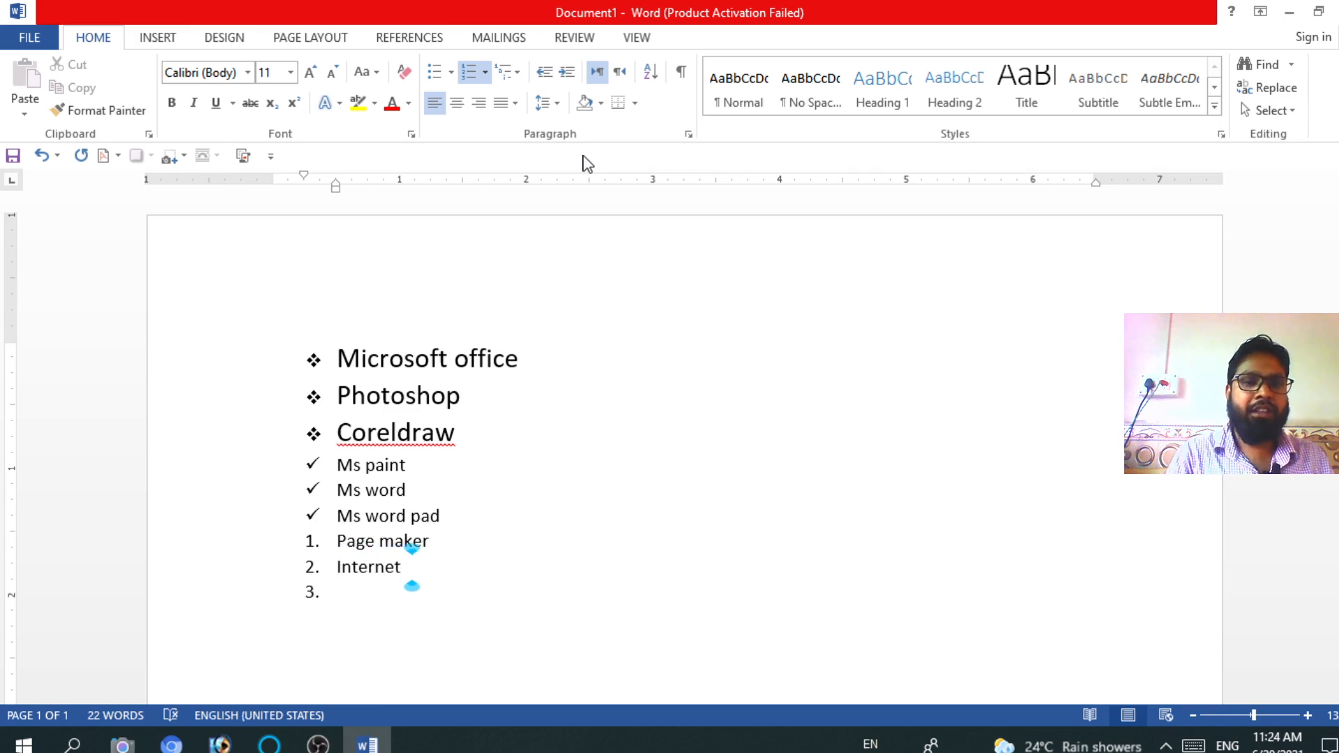
text(ema)
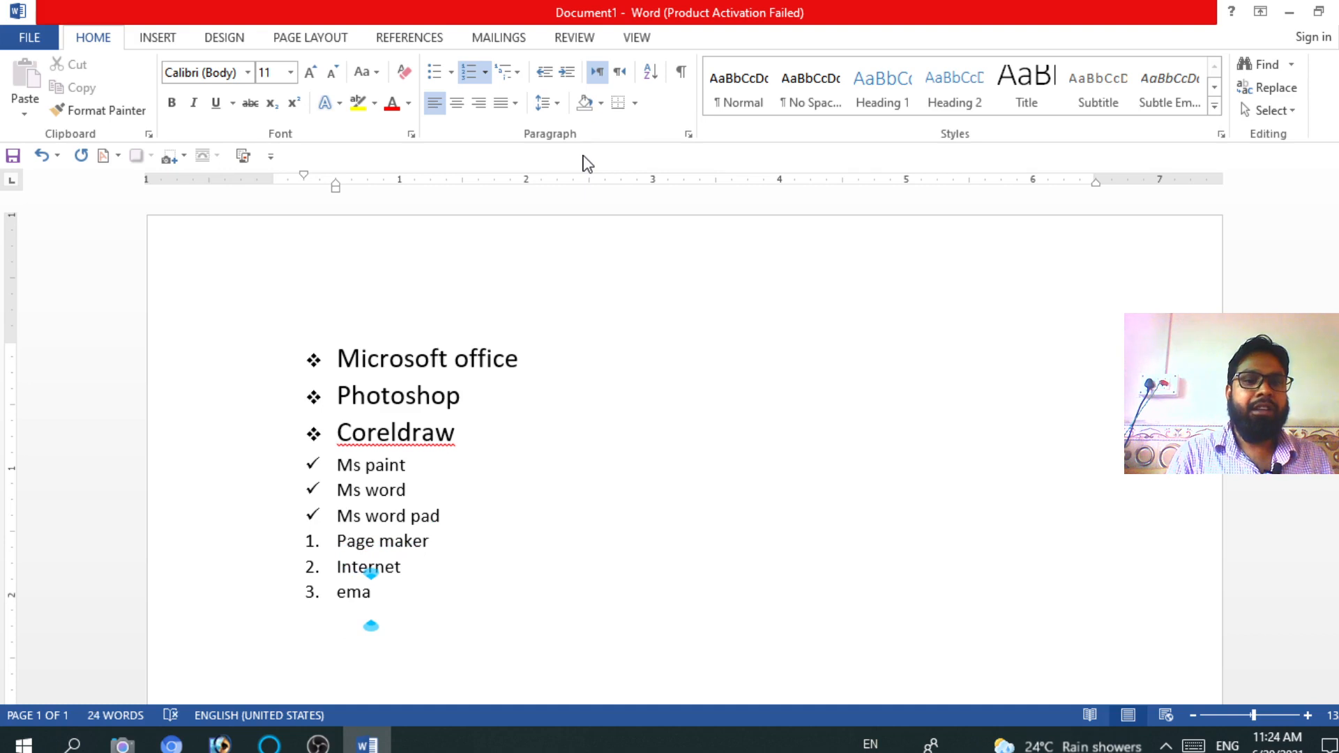
text(il)
key(Return)
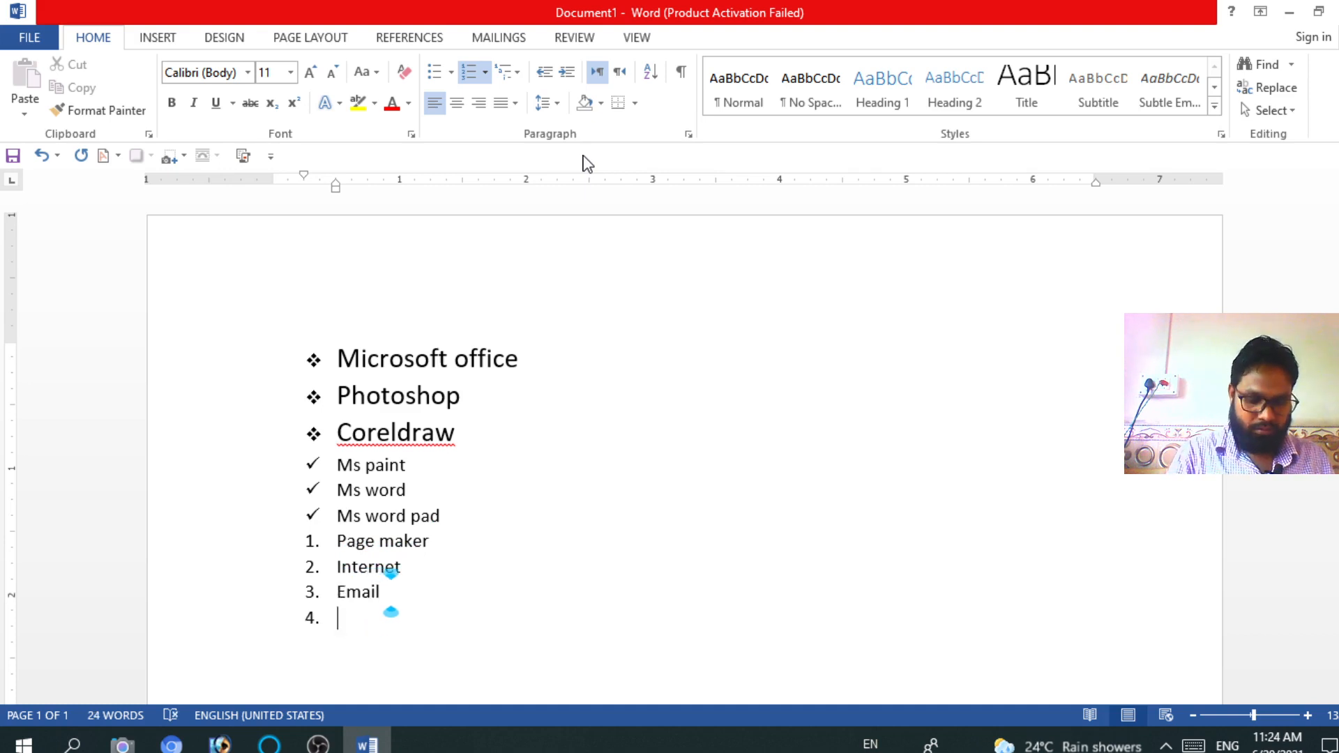
Enter "Gmail" as the fourth numbered item and end the numbered list.
text(y)
key(BackSpace)
text(g)
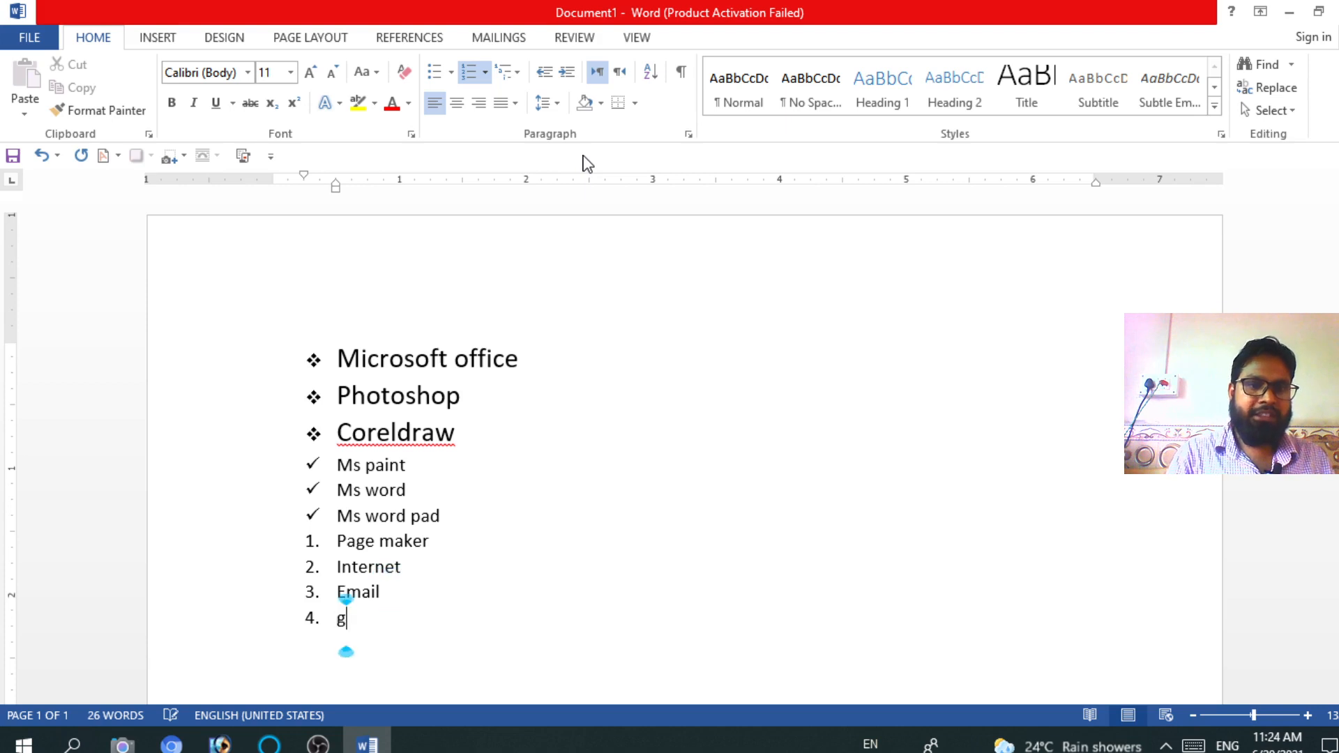
text(mail)
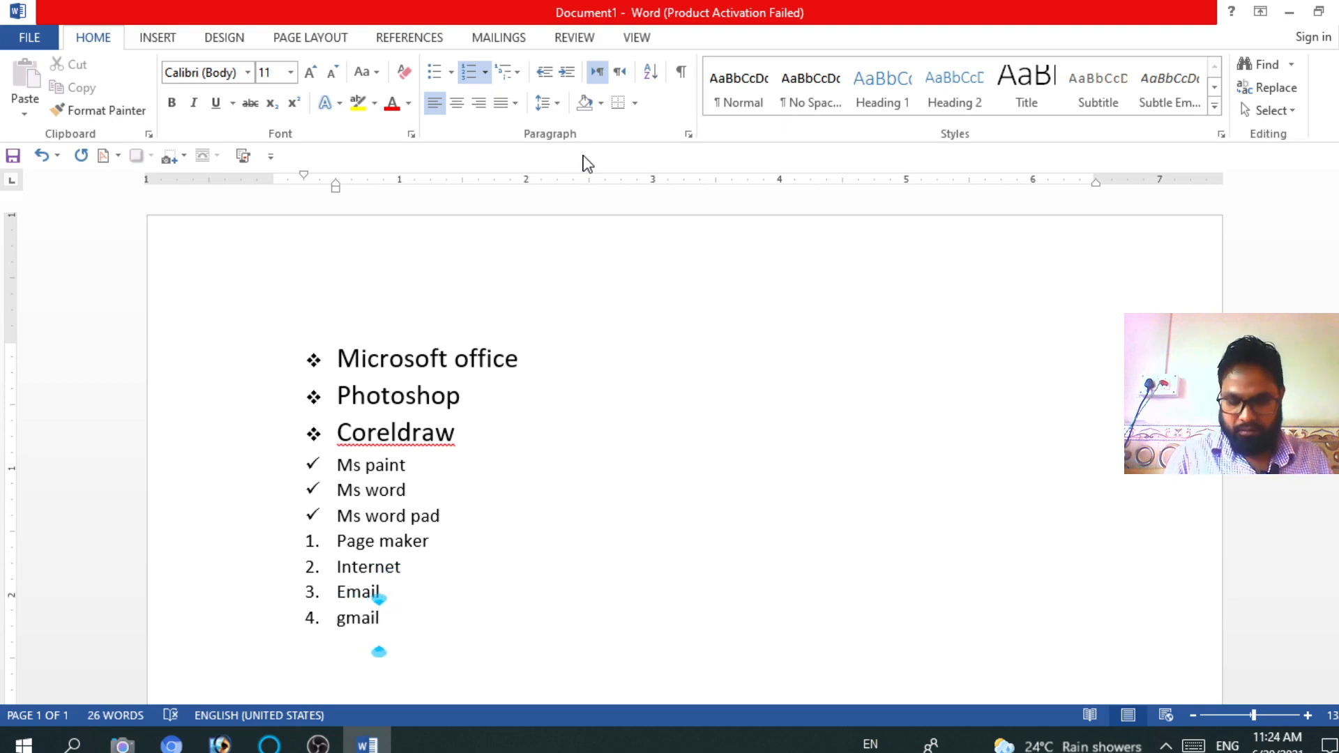
key(Return)
key(Return)
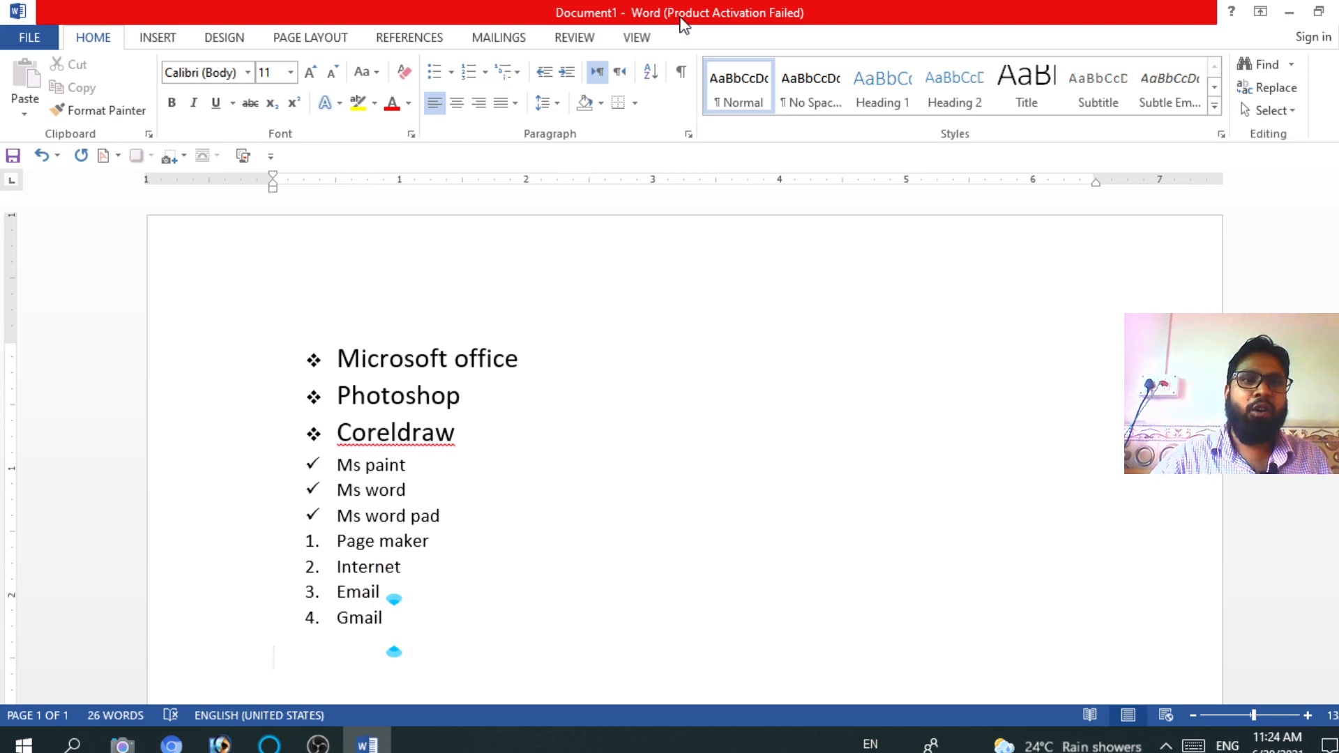
Start a multilevel list in the diamond, arrow and square bullet style below "Gmail" and enter a person's name as the top-level item.
click(516, 72)
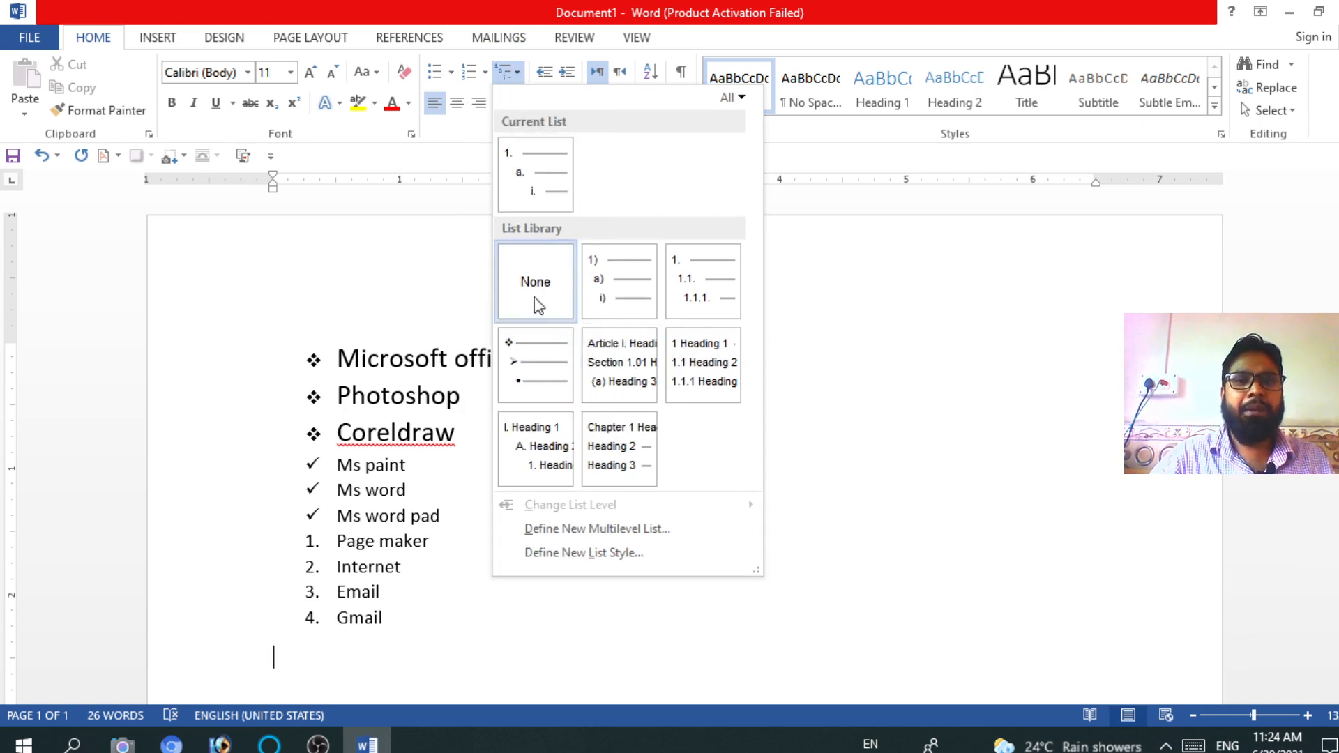
mouse_move(593, 399)
mouse_move(573, 371)
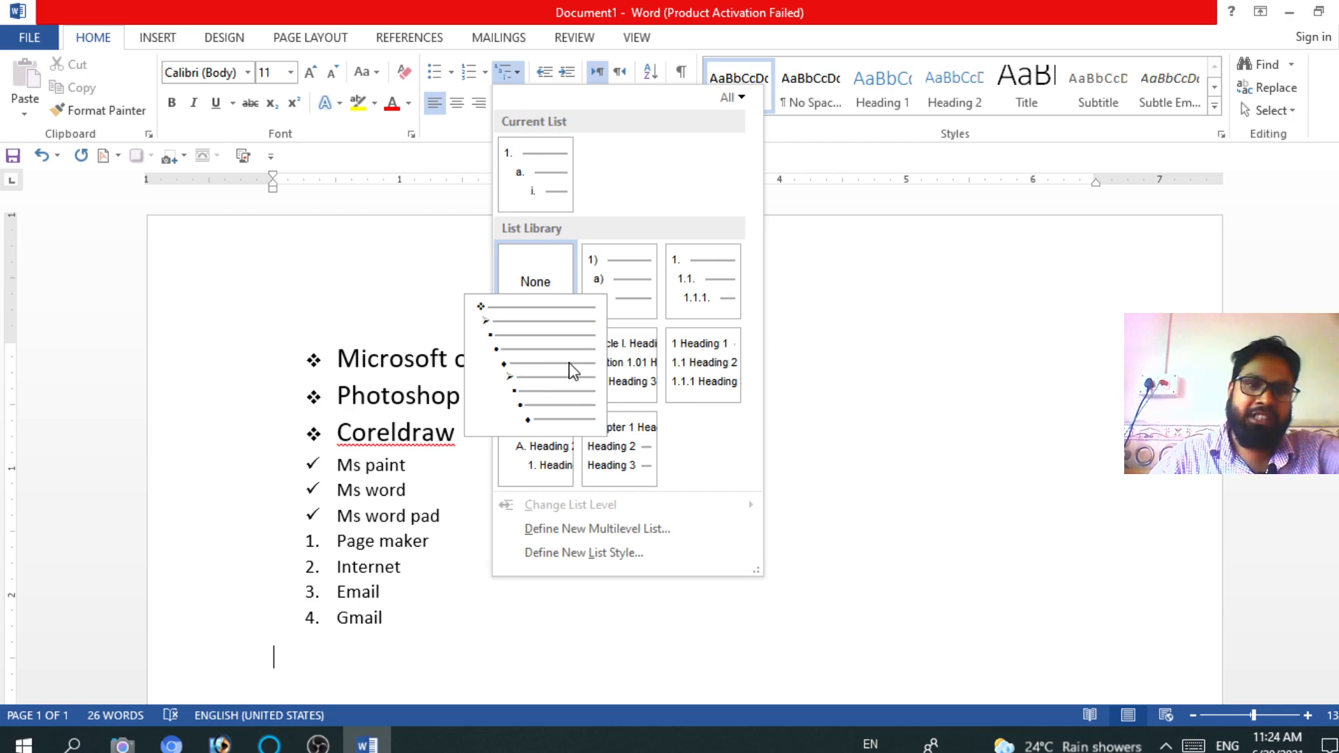
click(535, 351)
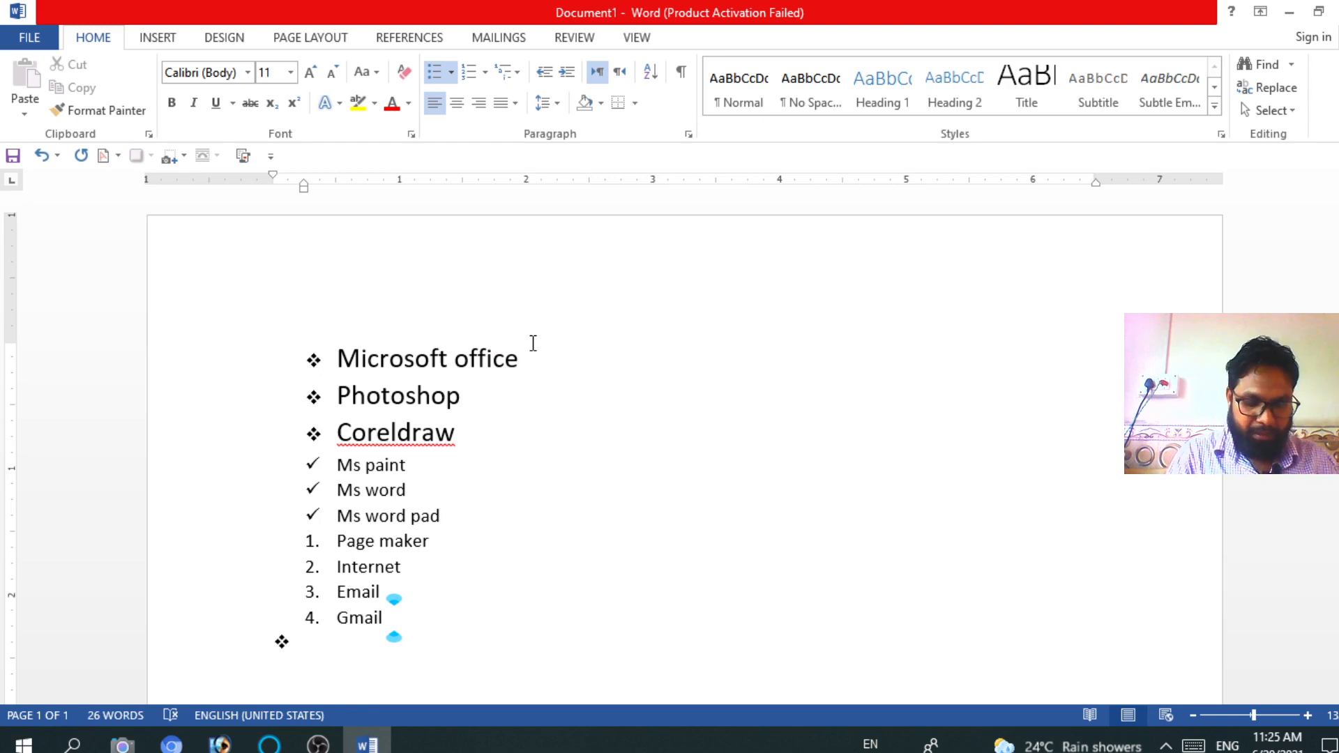
text(guddu)
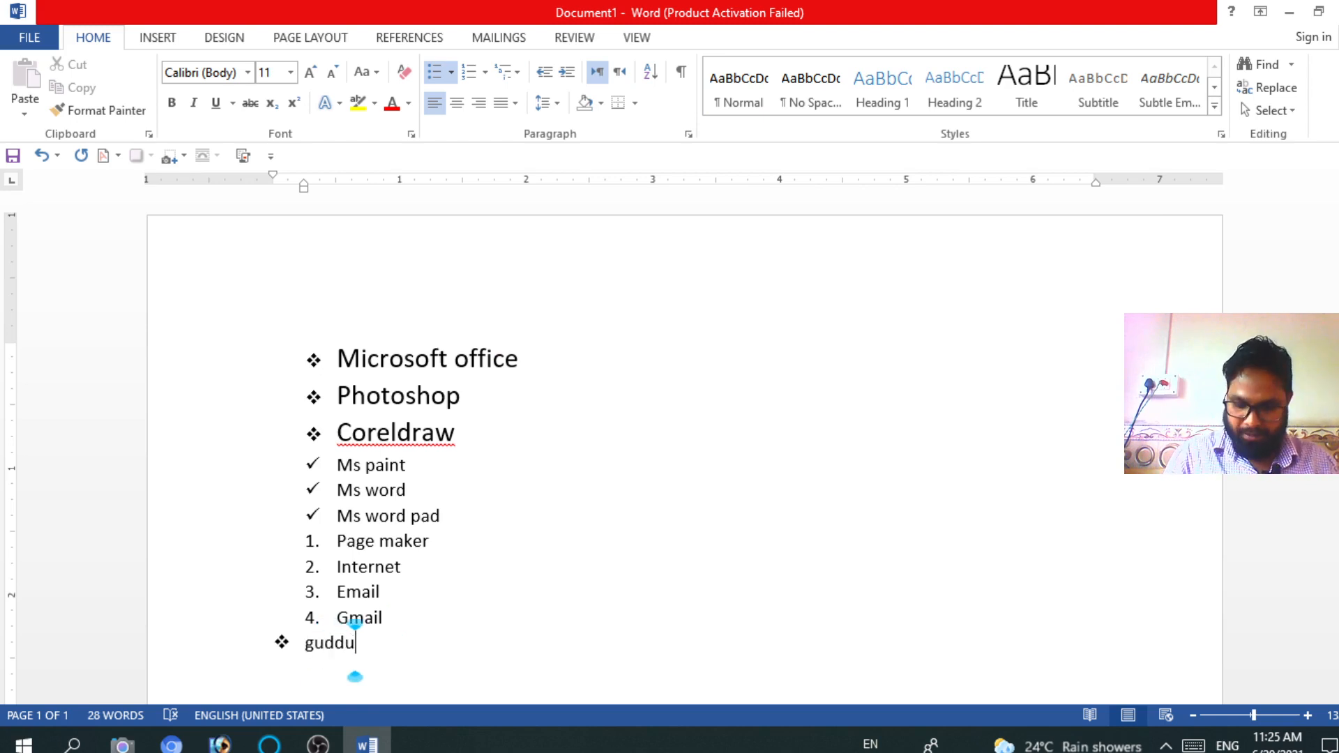
key(Return)
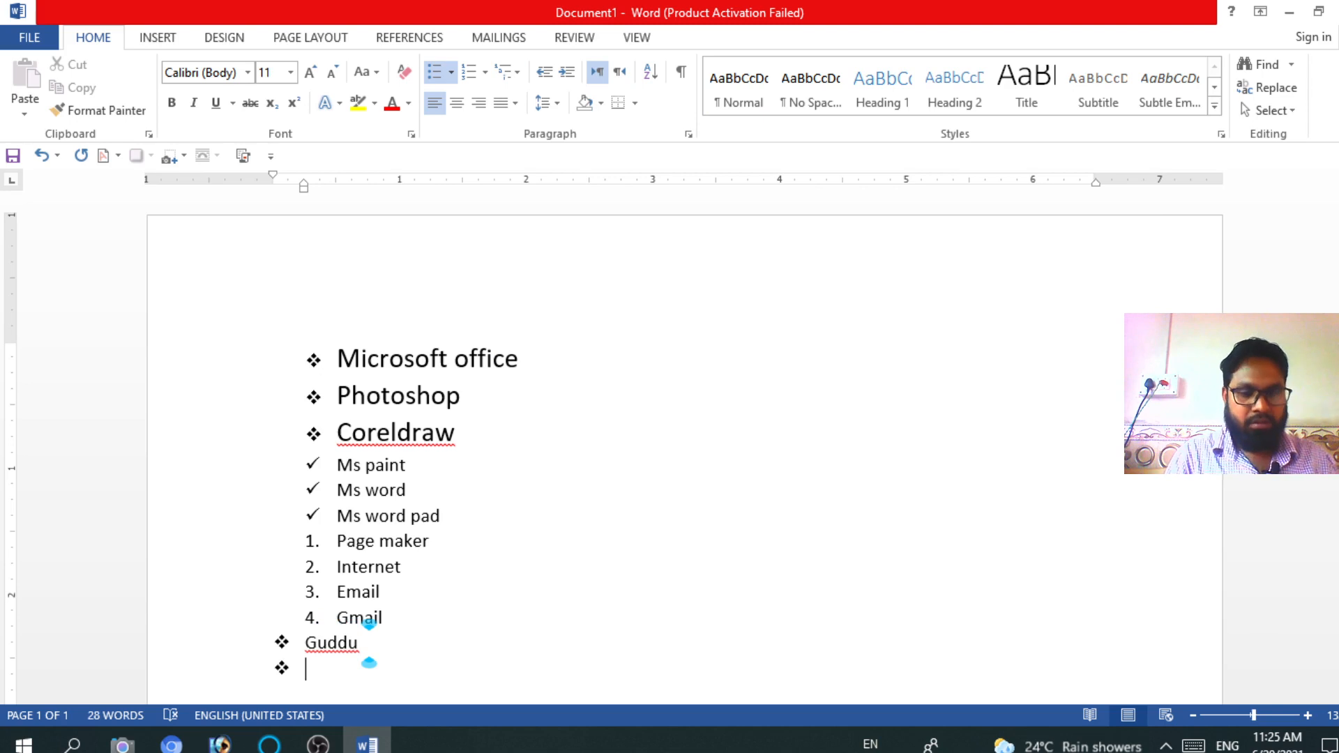
Add a second-level item and a third-level item beneath the top-level entry, each containing a person's name.
key(Tab)
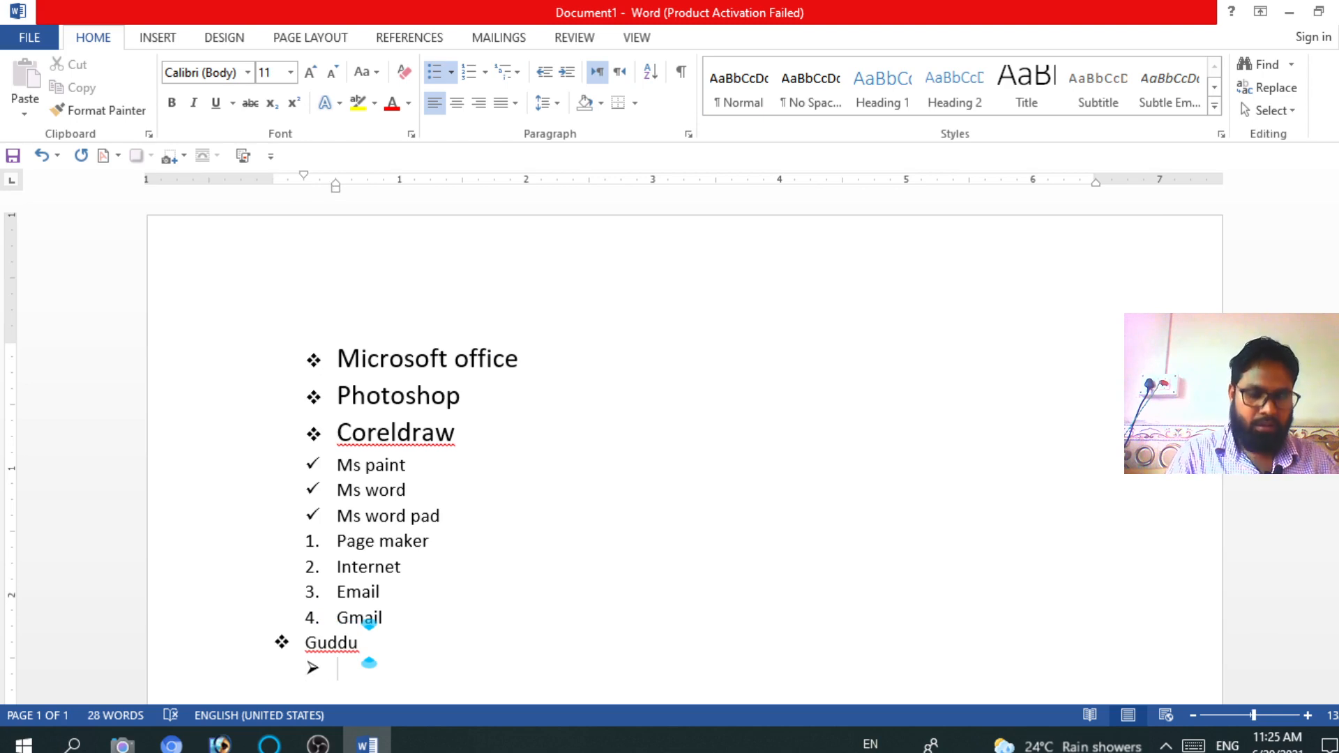
text(hussain)
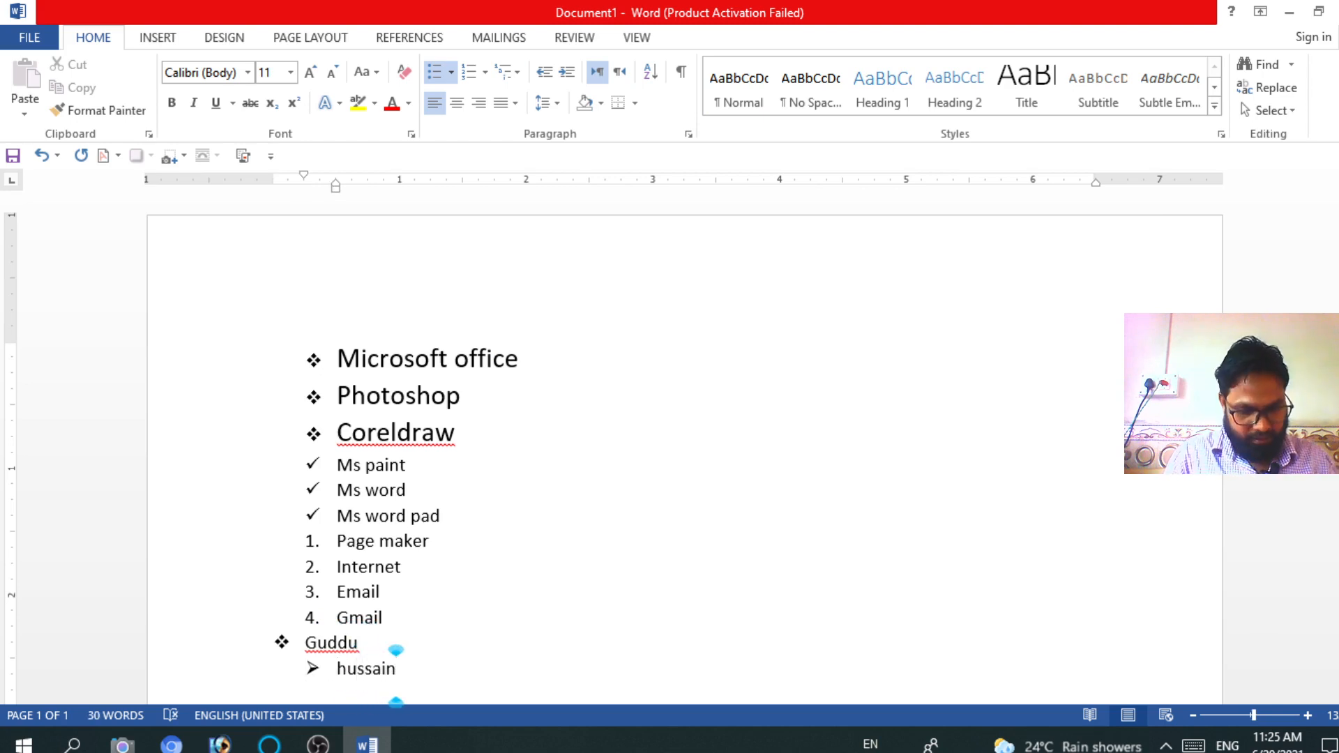
key(Return)
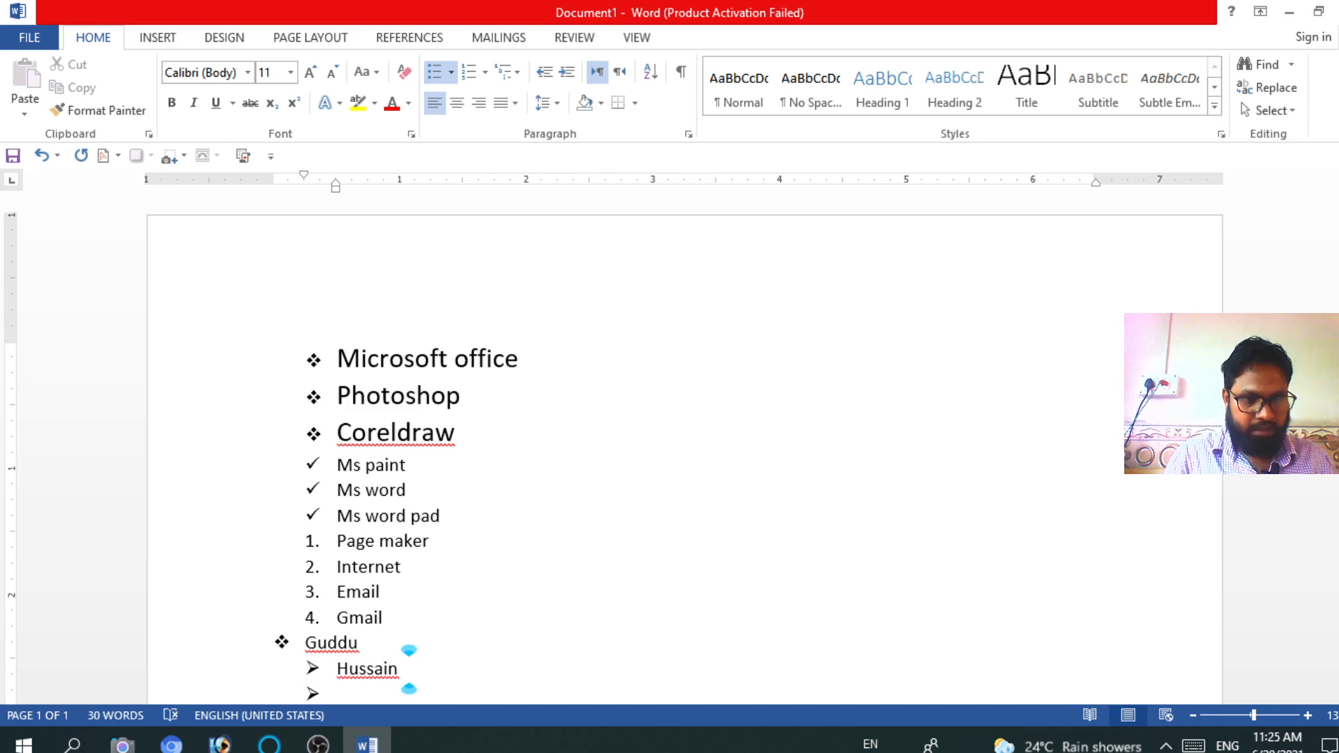
key(Tab)
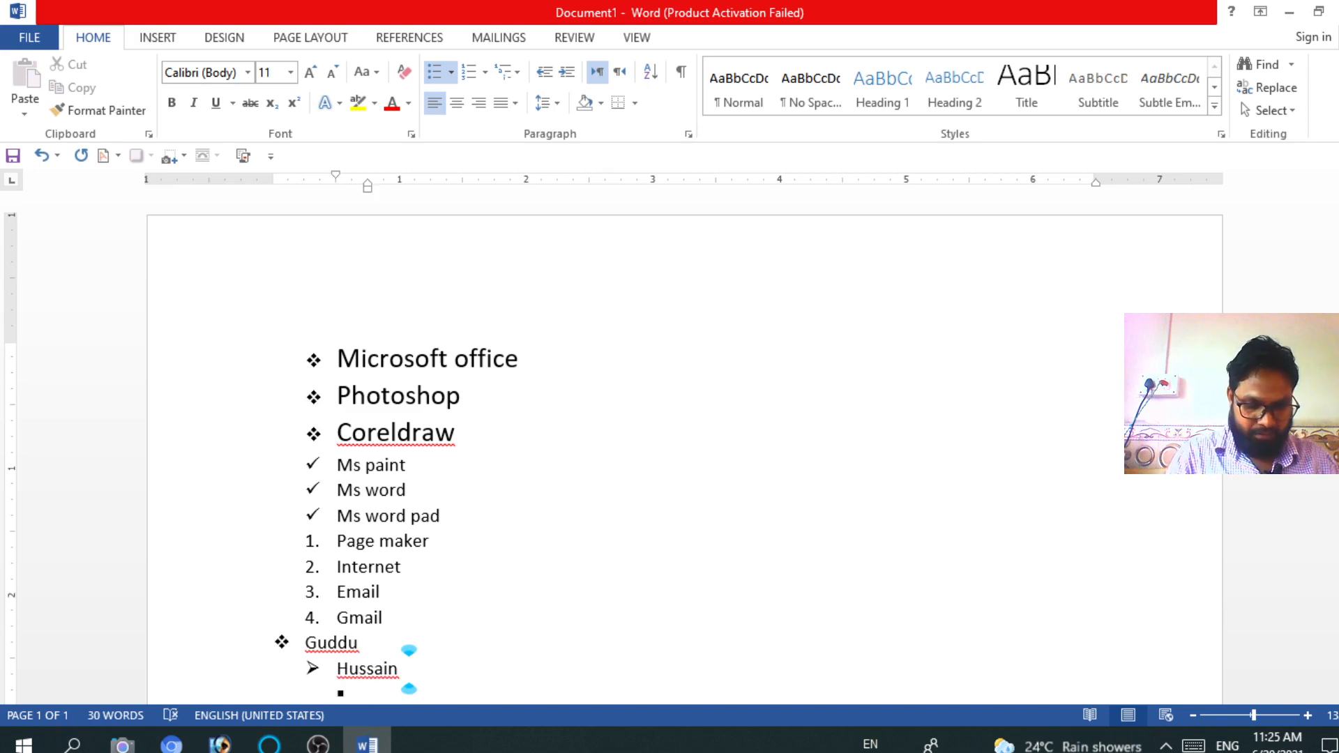
text(muzaffar)
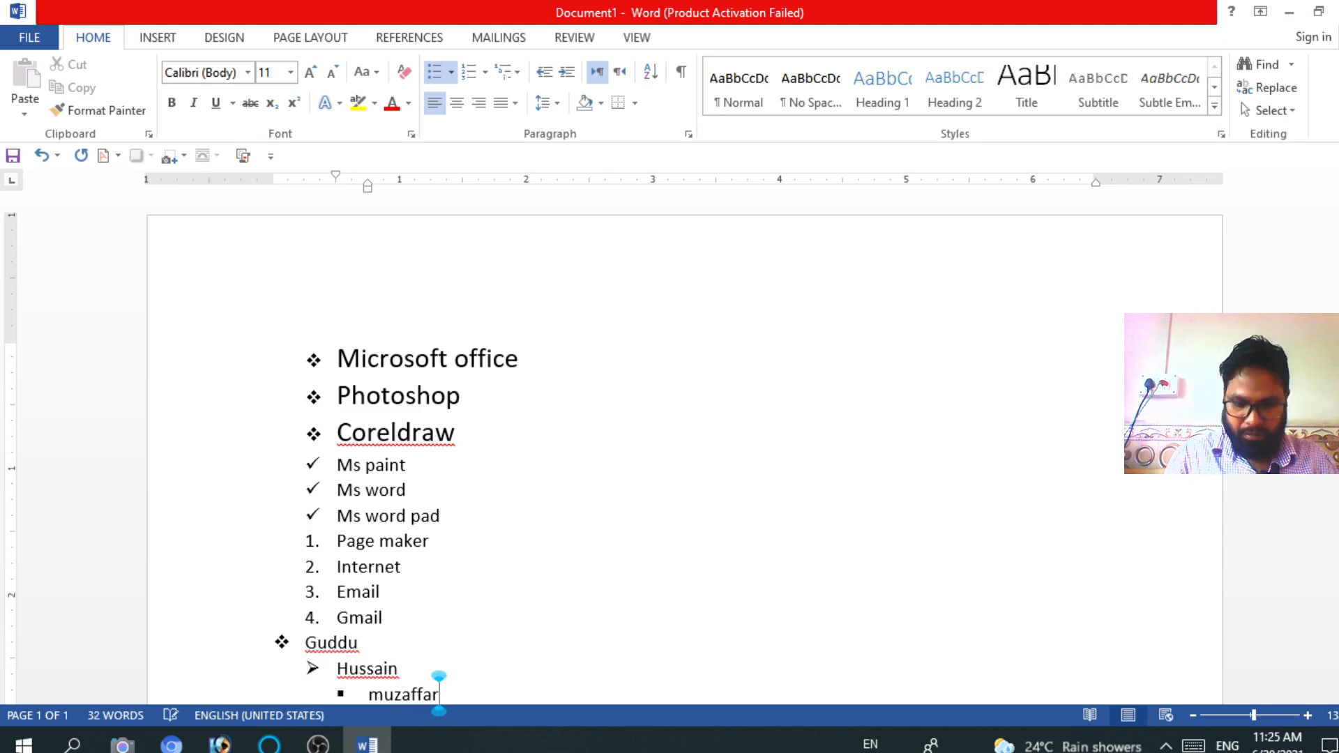
key(Return)
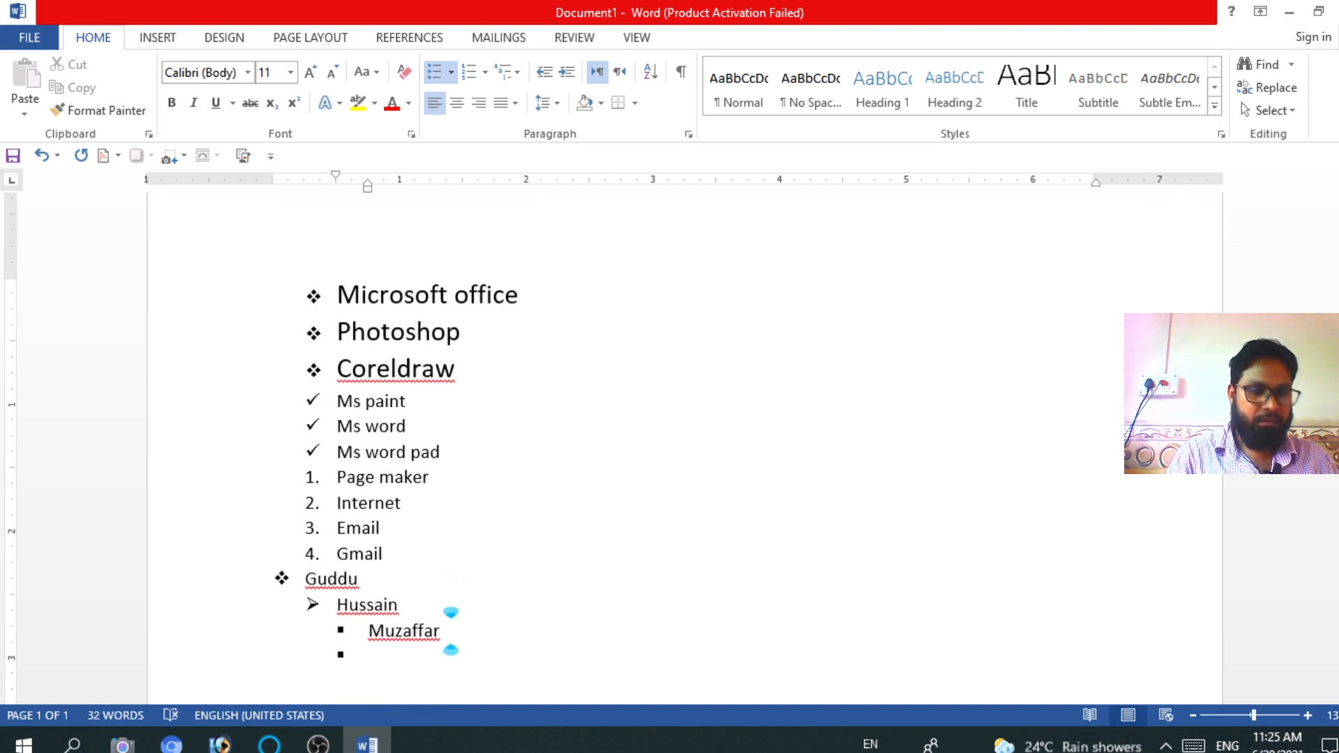
Add two fourth-level items, both reading "Powakhali", beneath the third-level name.
key(Tab)
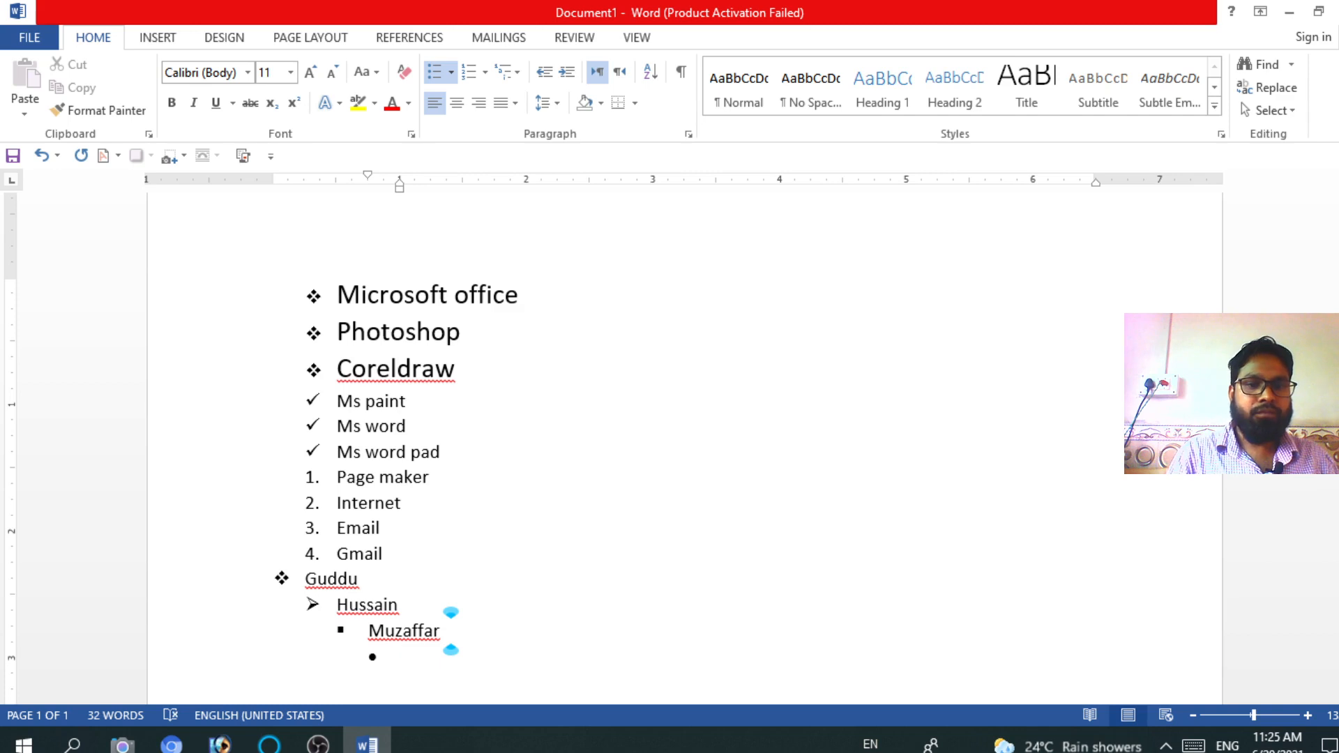
text(powakha)
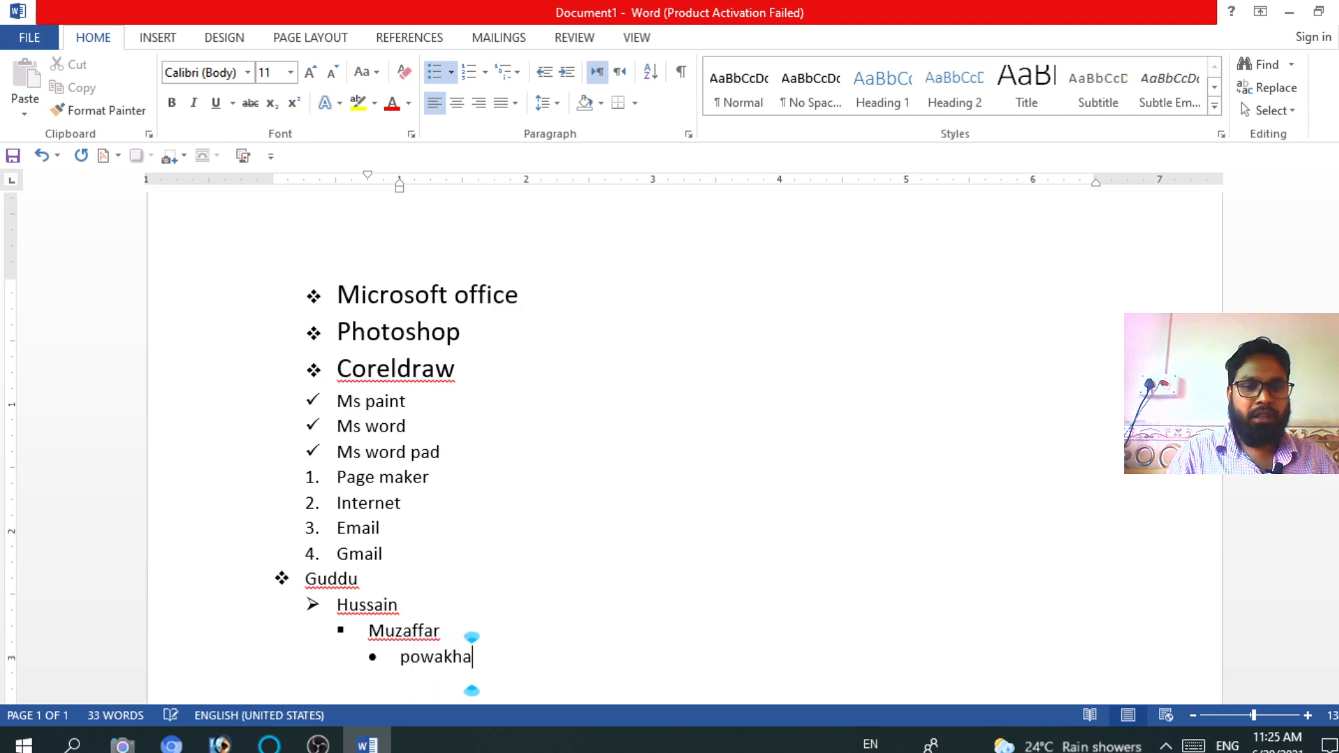
text(li)
key(Return)
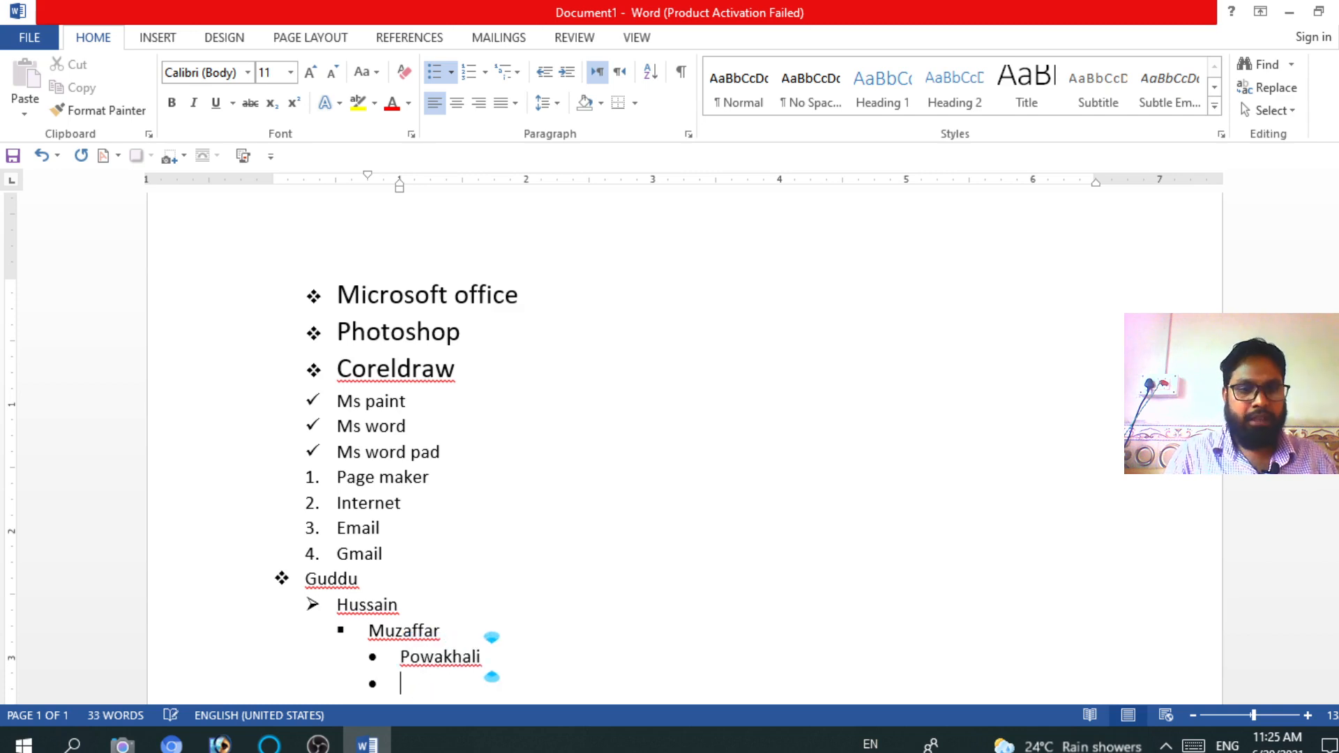
text(po)
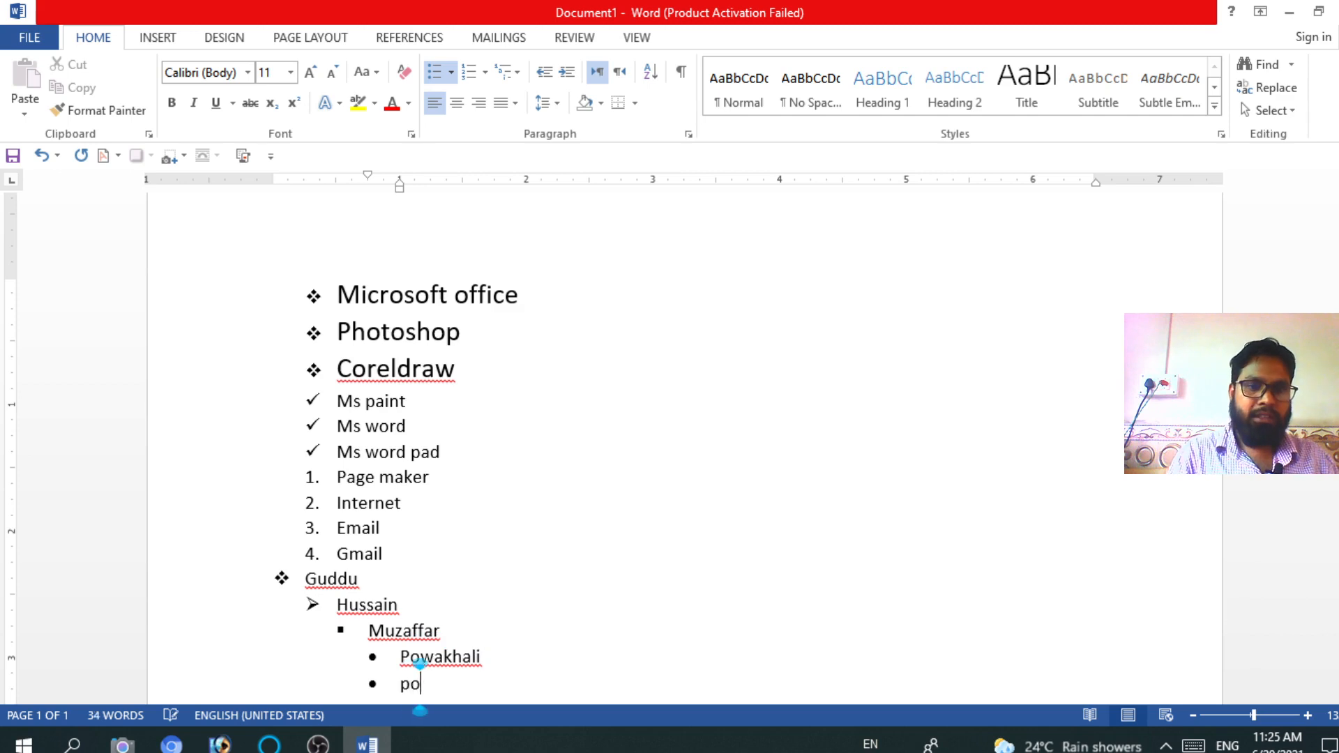
text(wakhali)
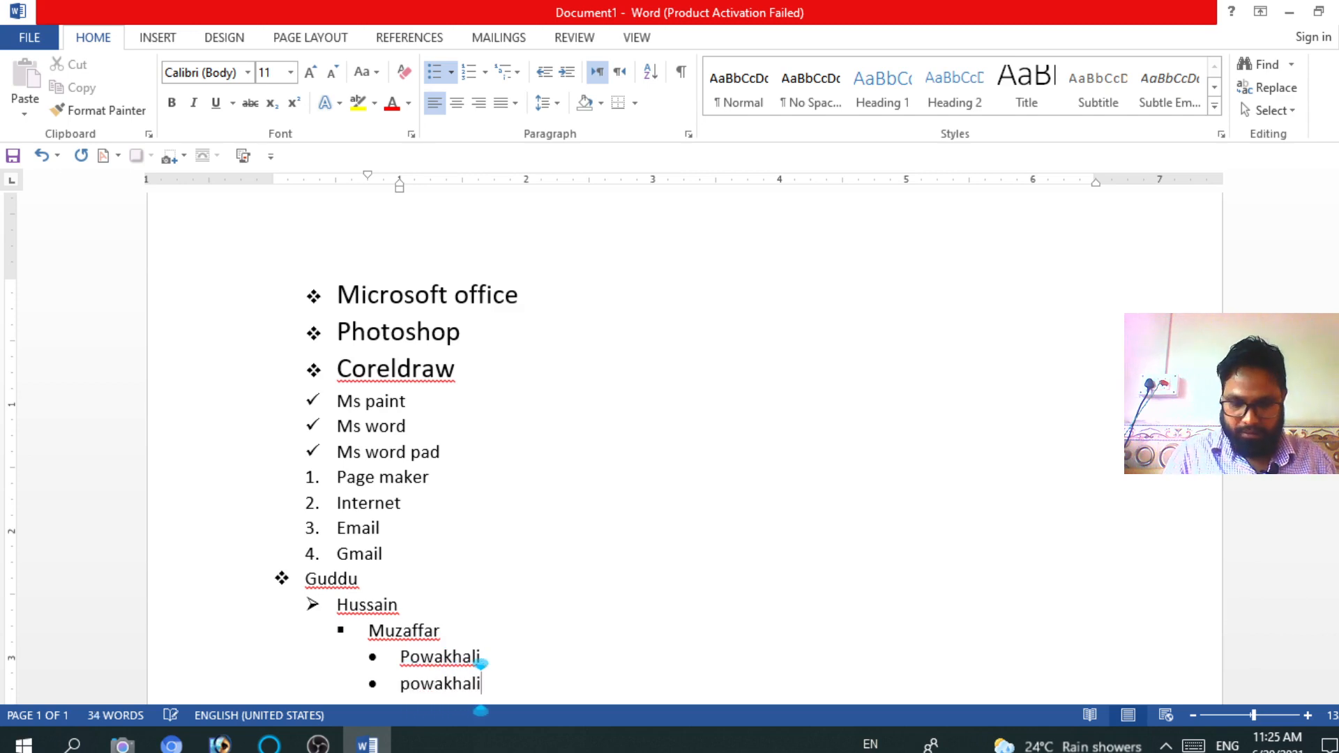
key(Return)
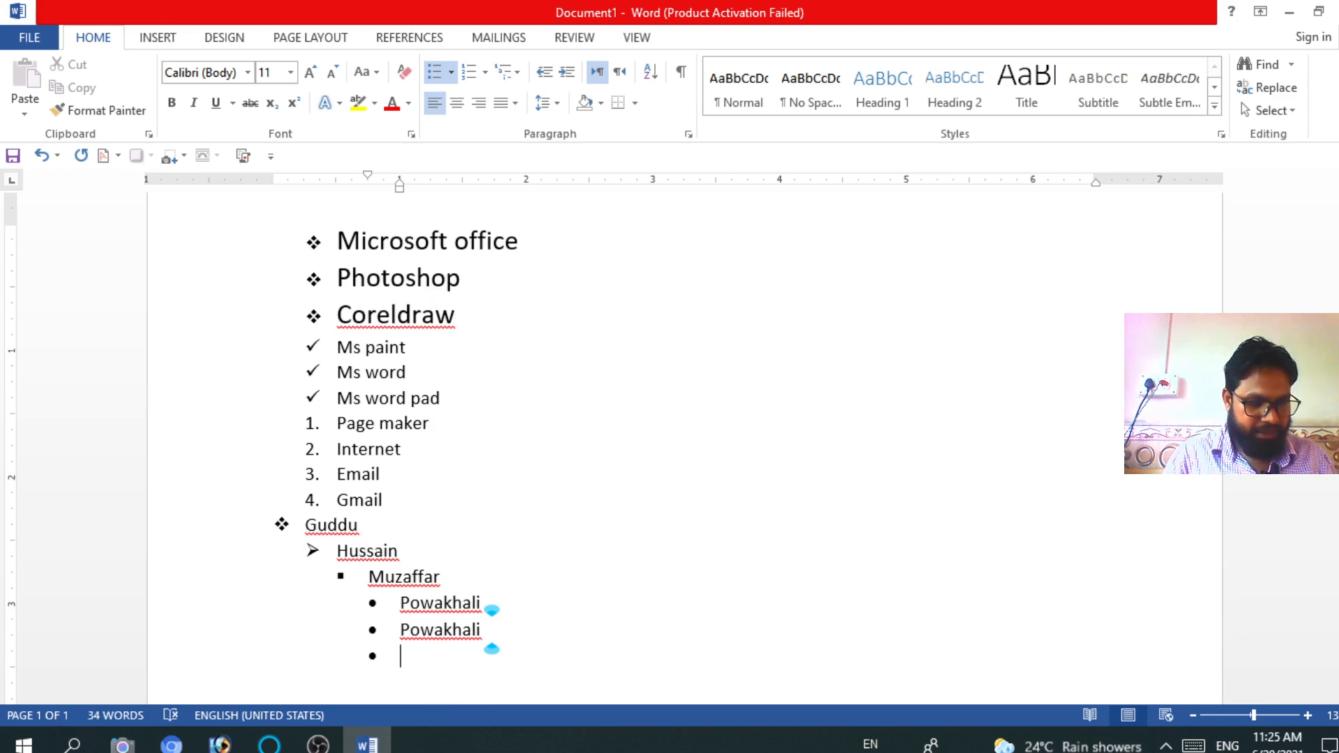
Move back up the list one level at a time, repeating the third-level name and the second-level name as new items.
key(shift+Tab)
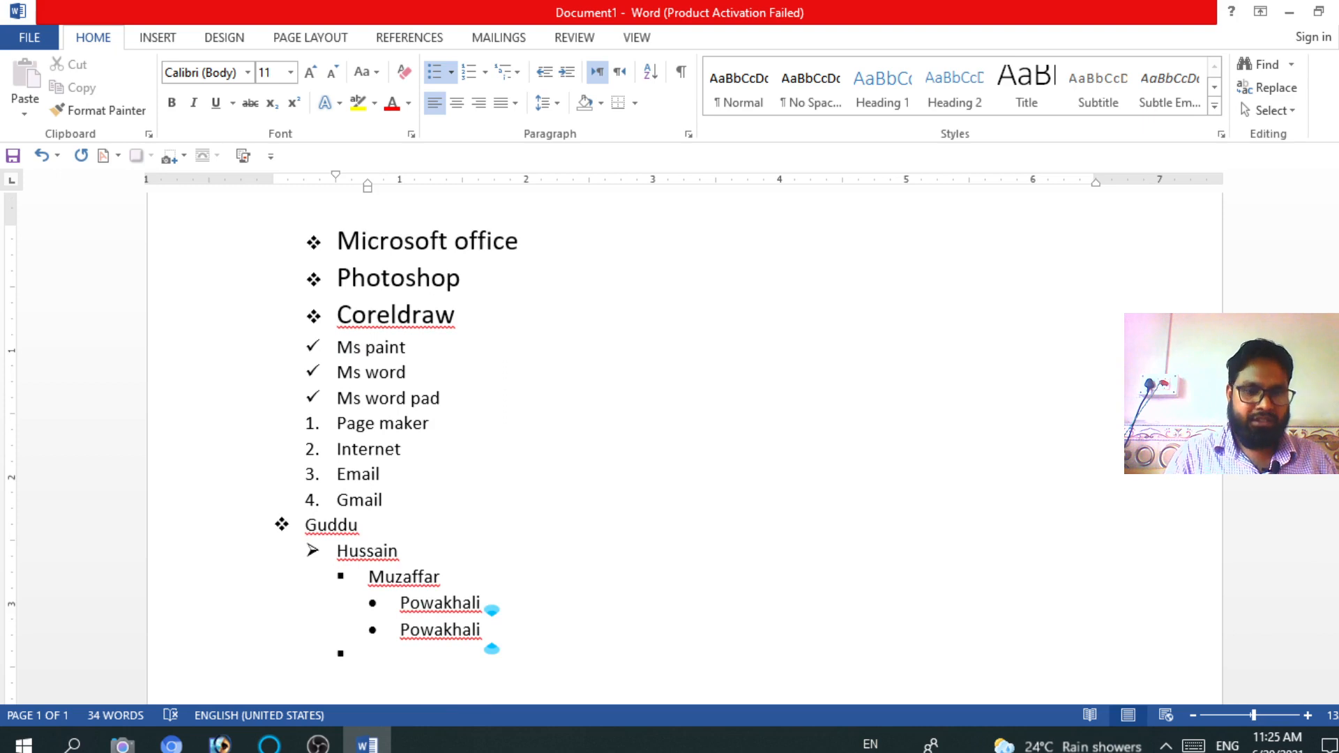
text(muzaffar)
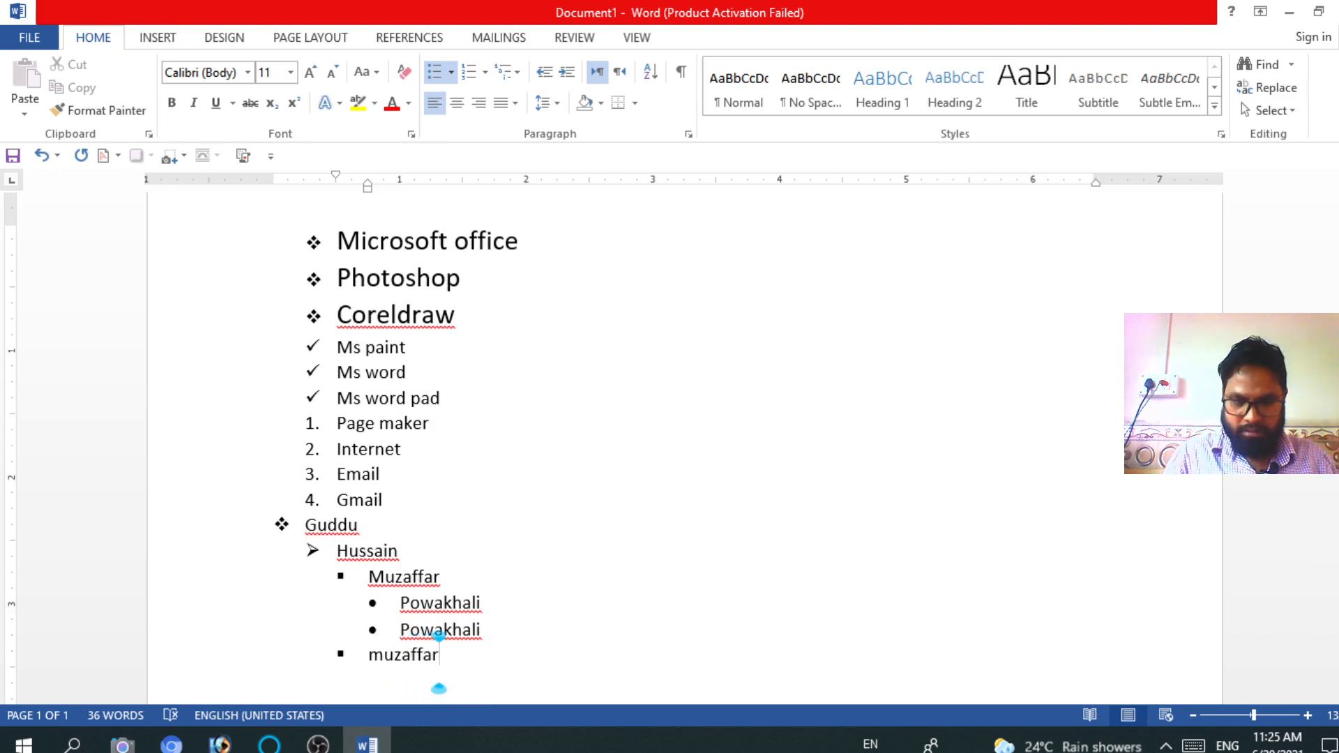
key(Return)
key(shift+Tab)
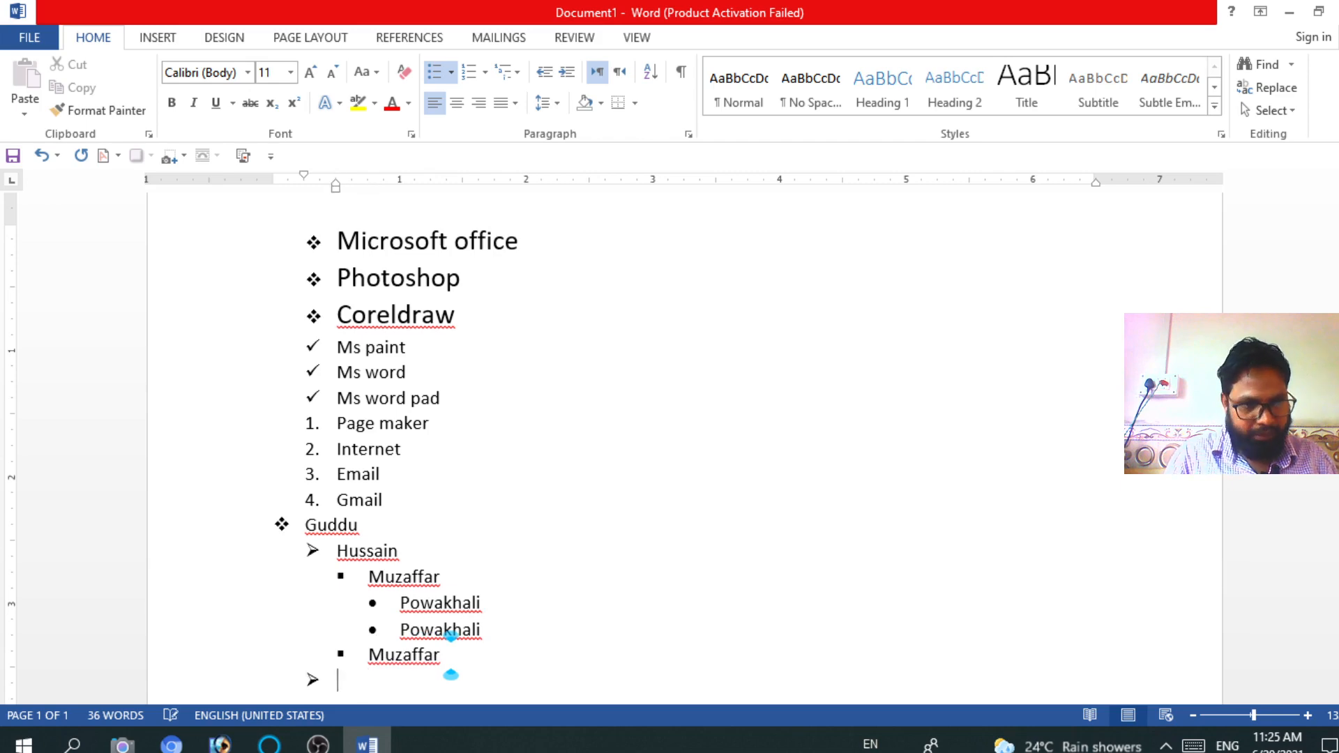
text(h)
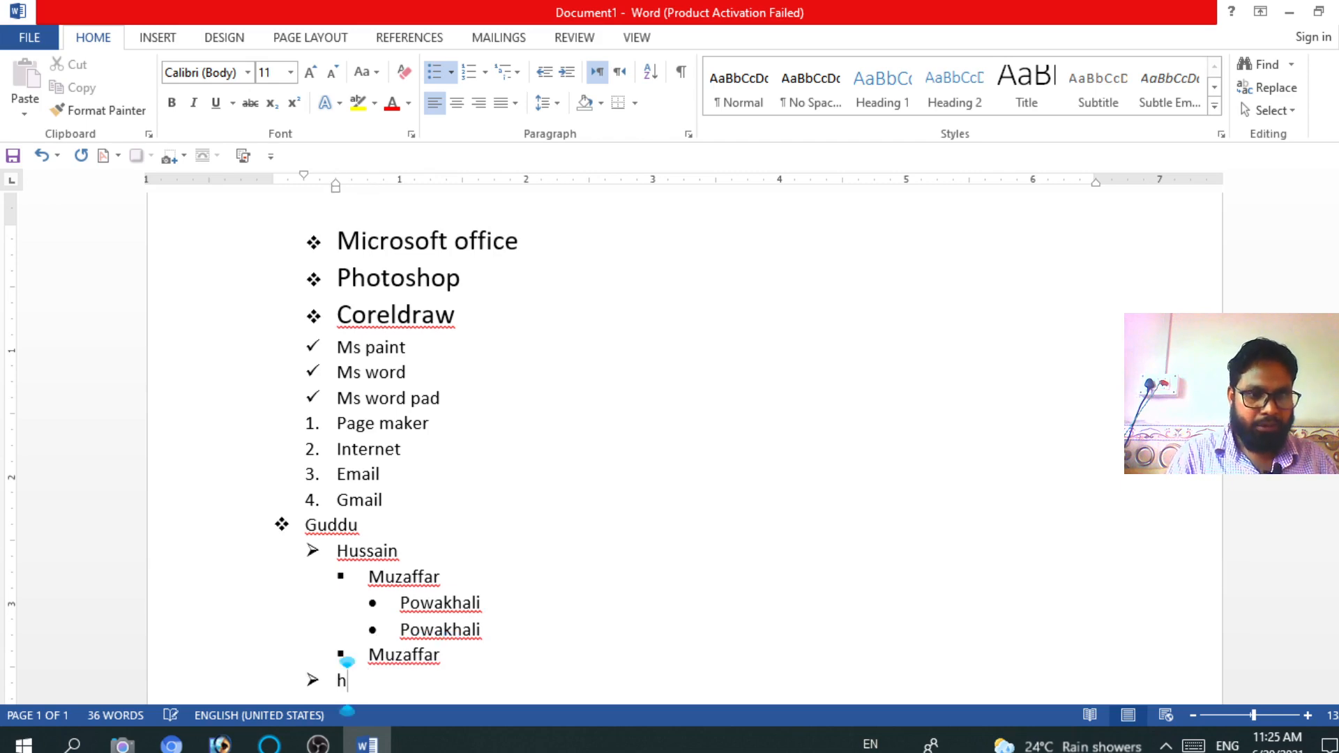
text(ussain)
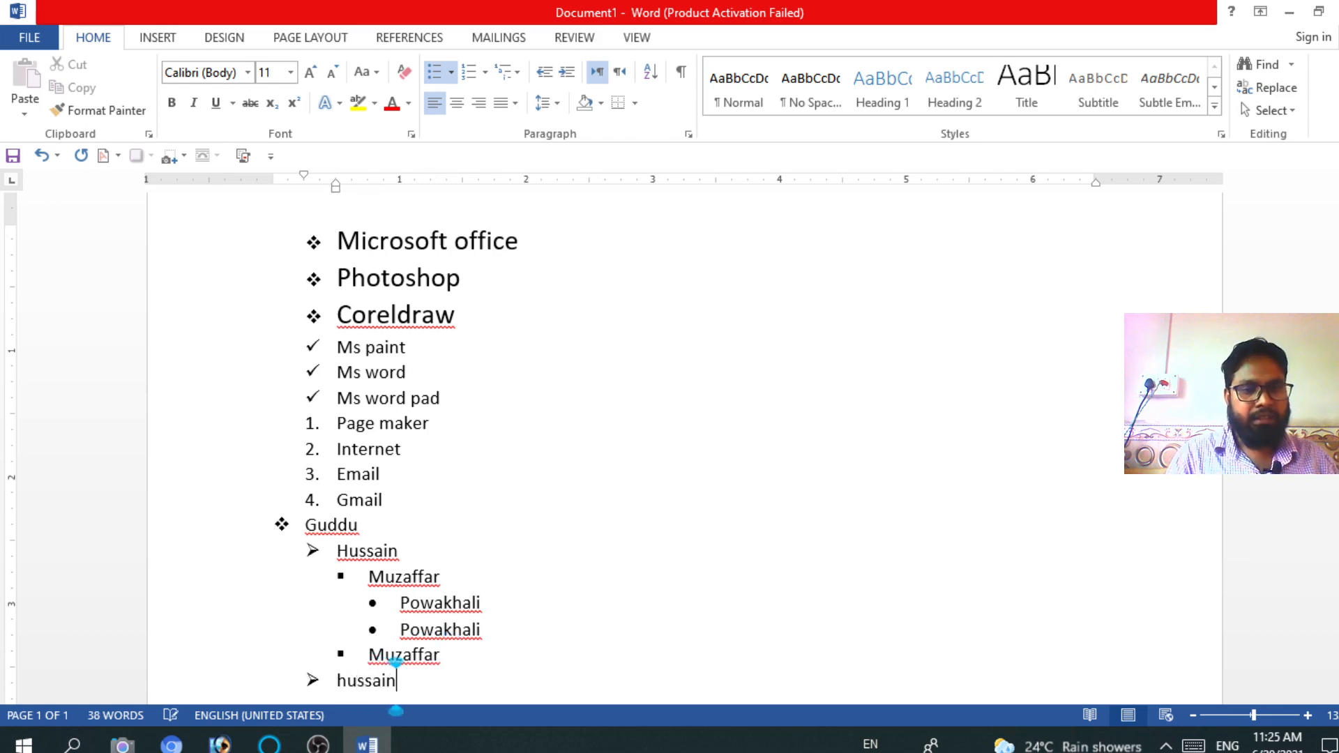
key(Return)
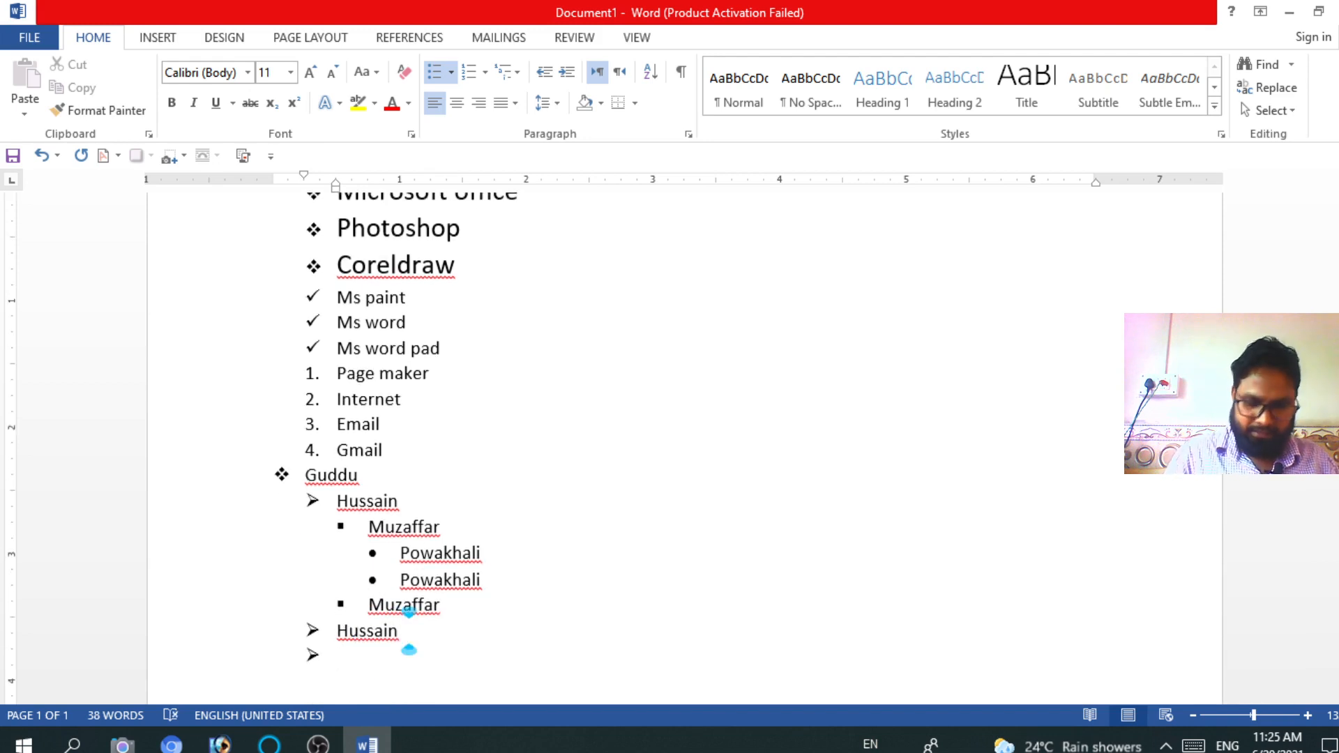
Return to the top level, repeat the first-level person's name as a new item, and end the multilevel list.
key(shift+Tab)
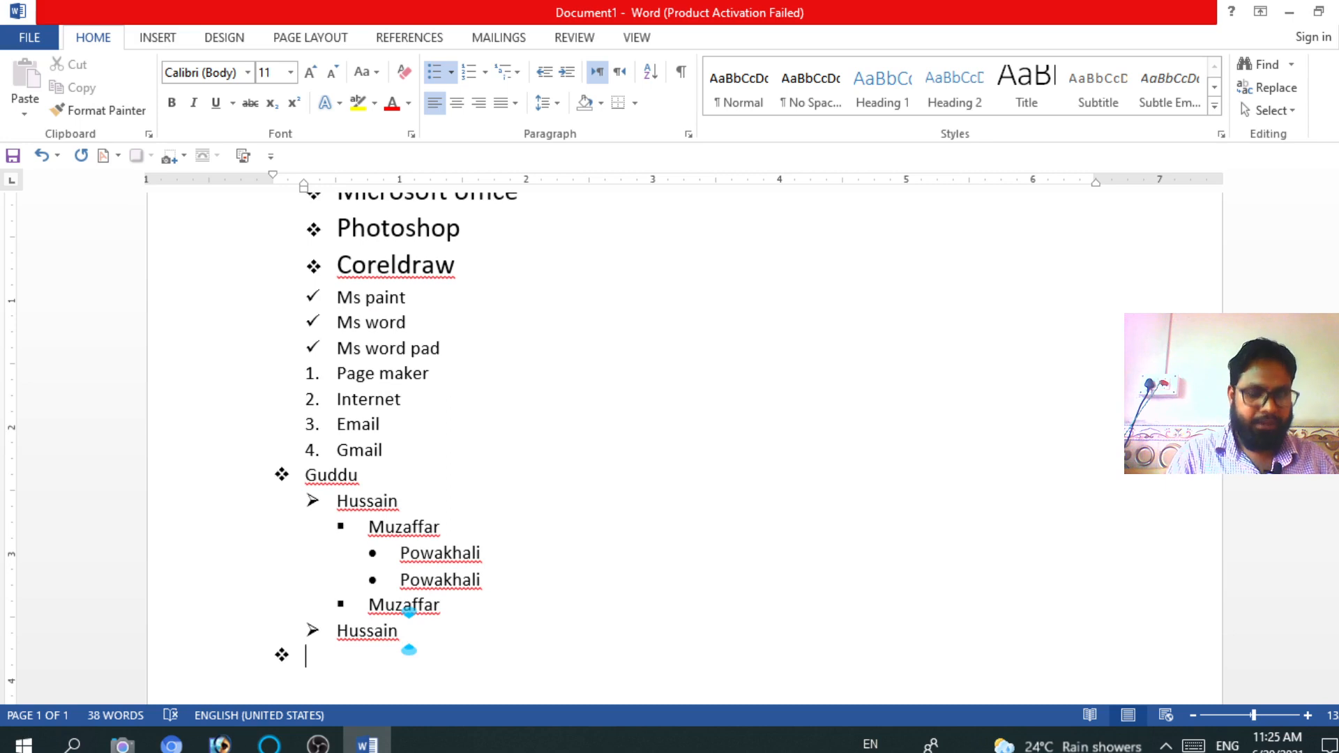
text(gudd)
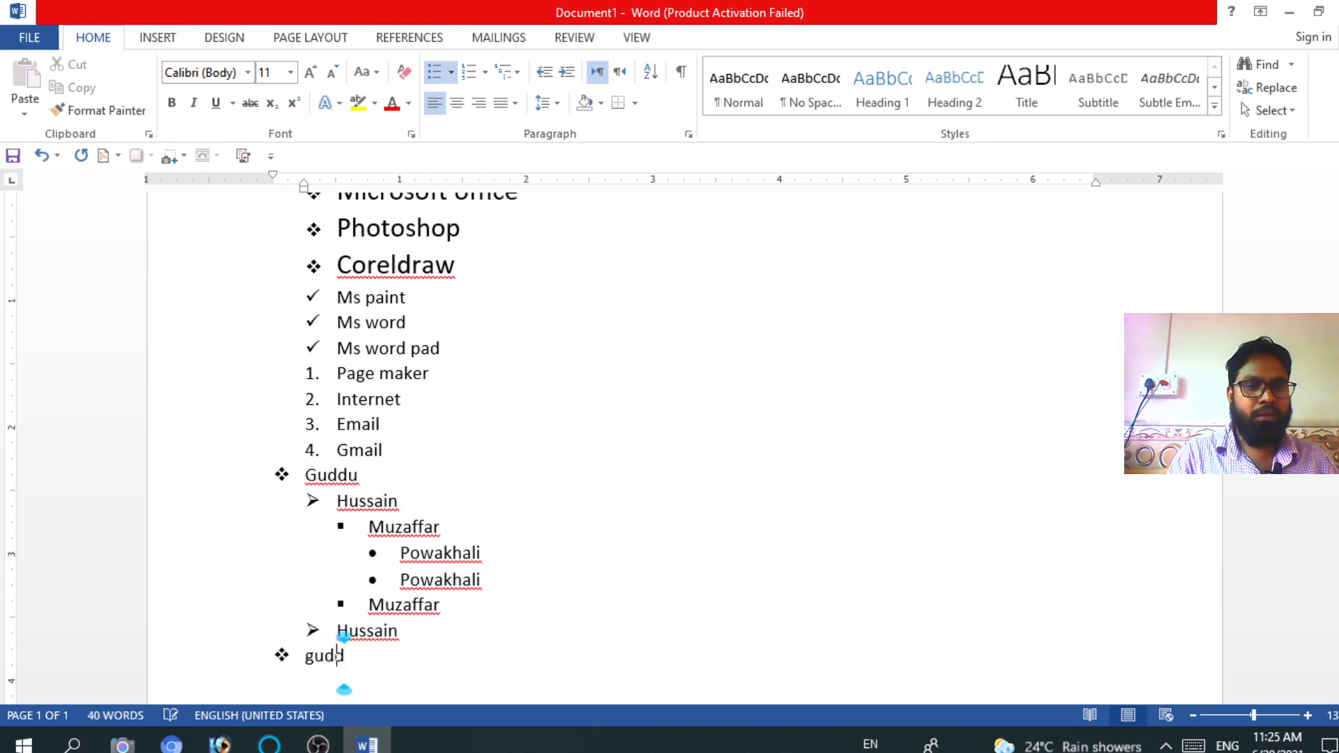
text(u)
key(Return)
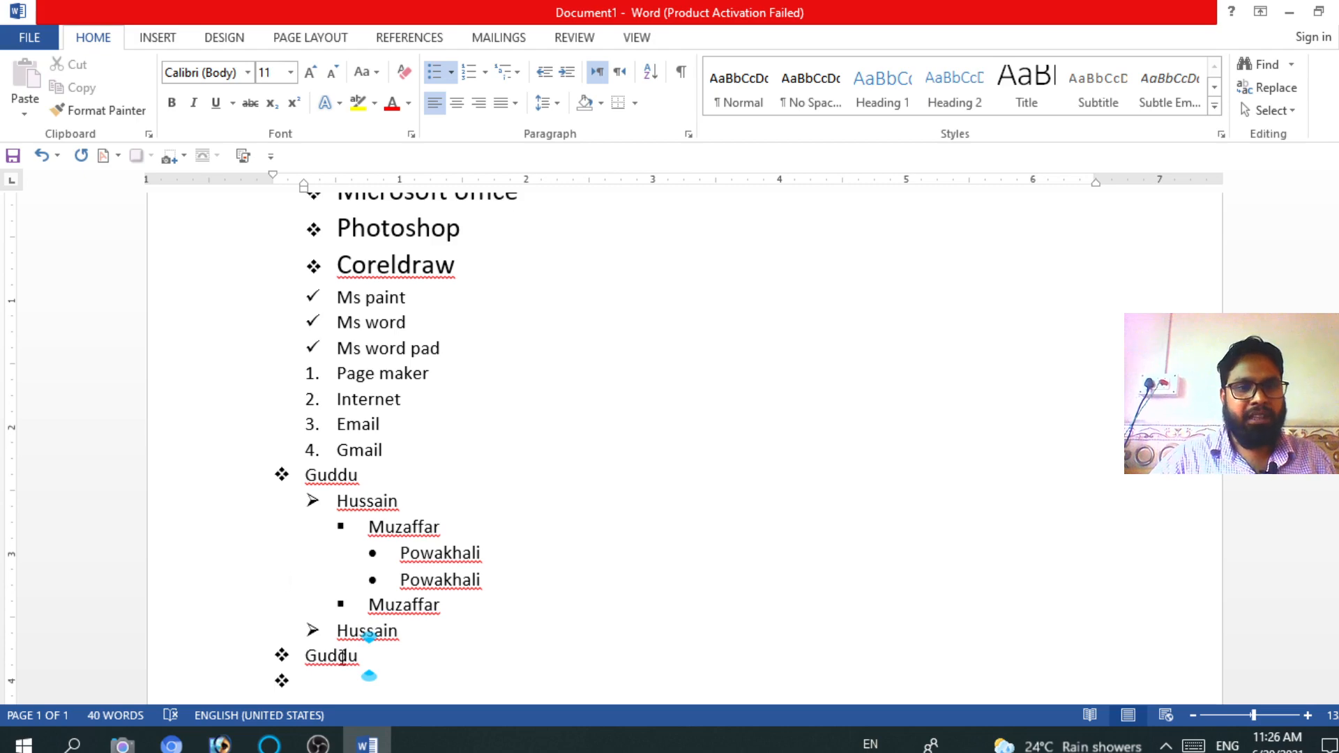
scroll(361, 600, down, 3)
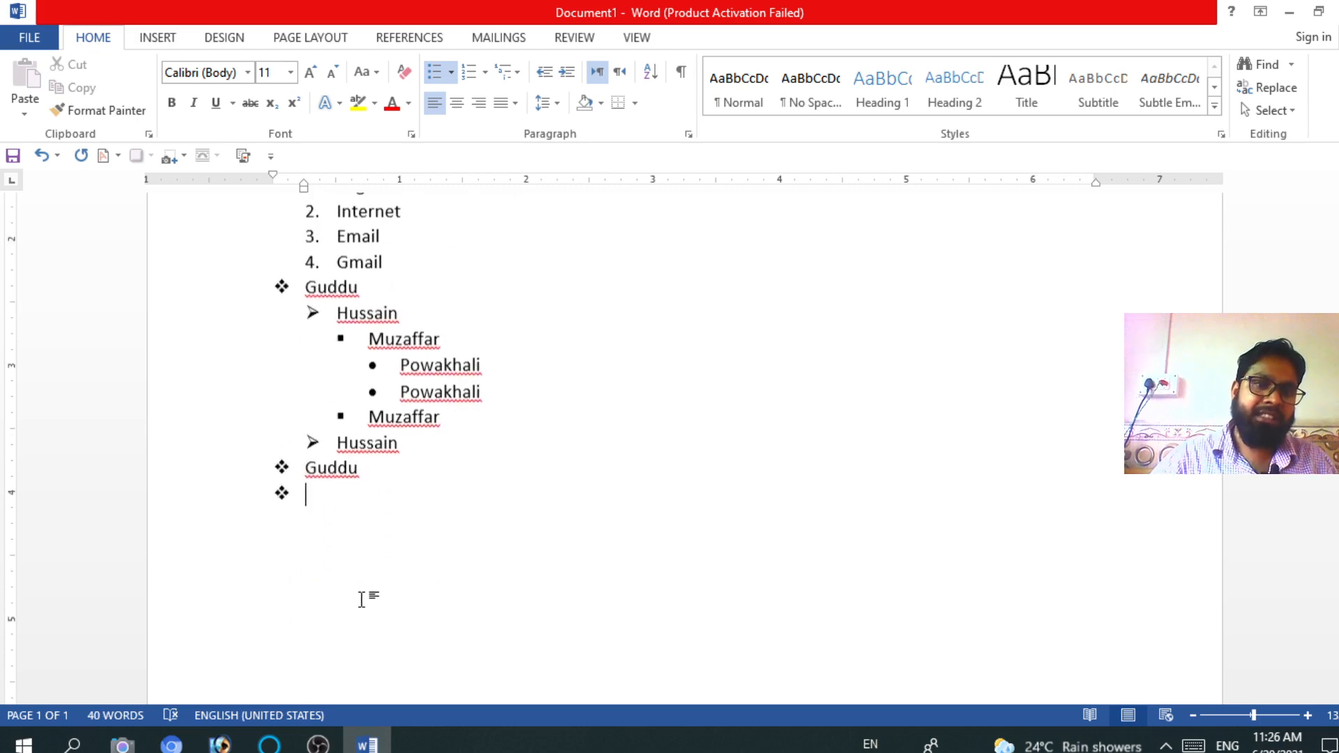
key(Return)
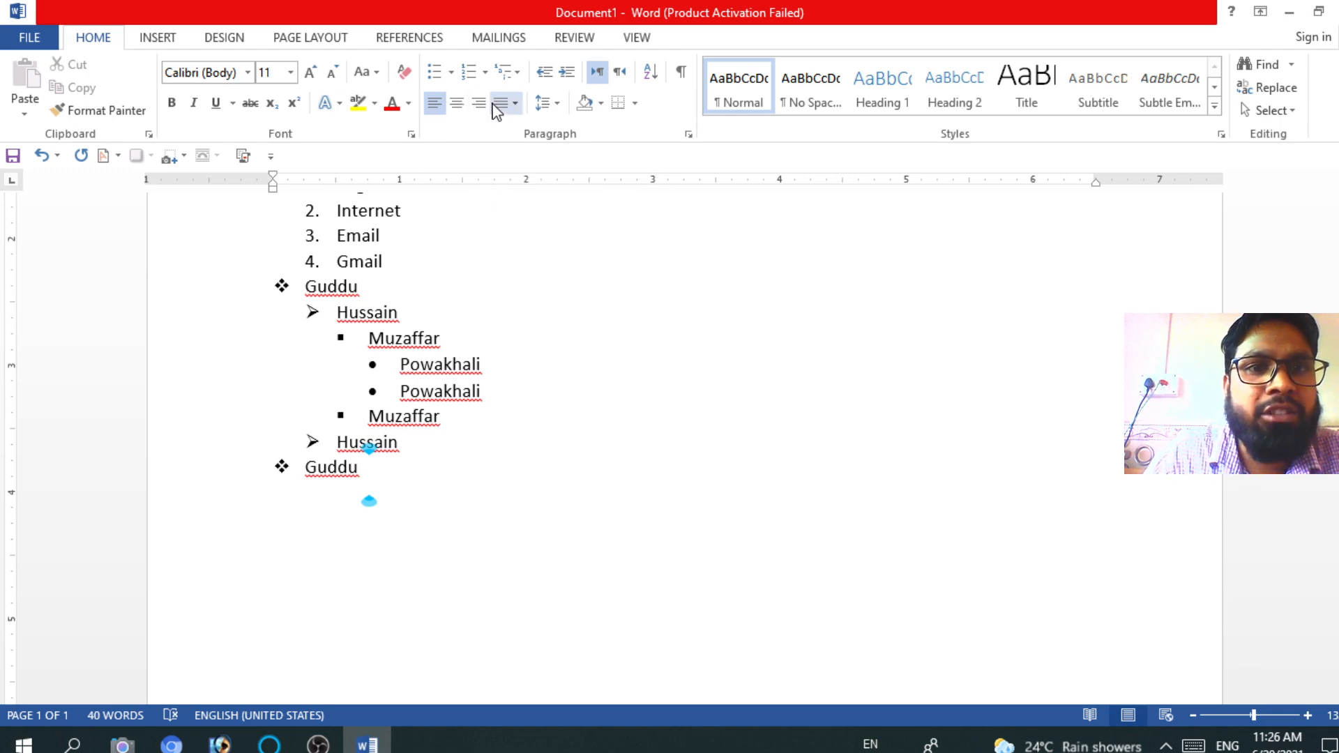
Select all the list text and try center alignment followed by right alignment.
scroll(439, 363, up, 5)
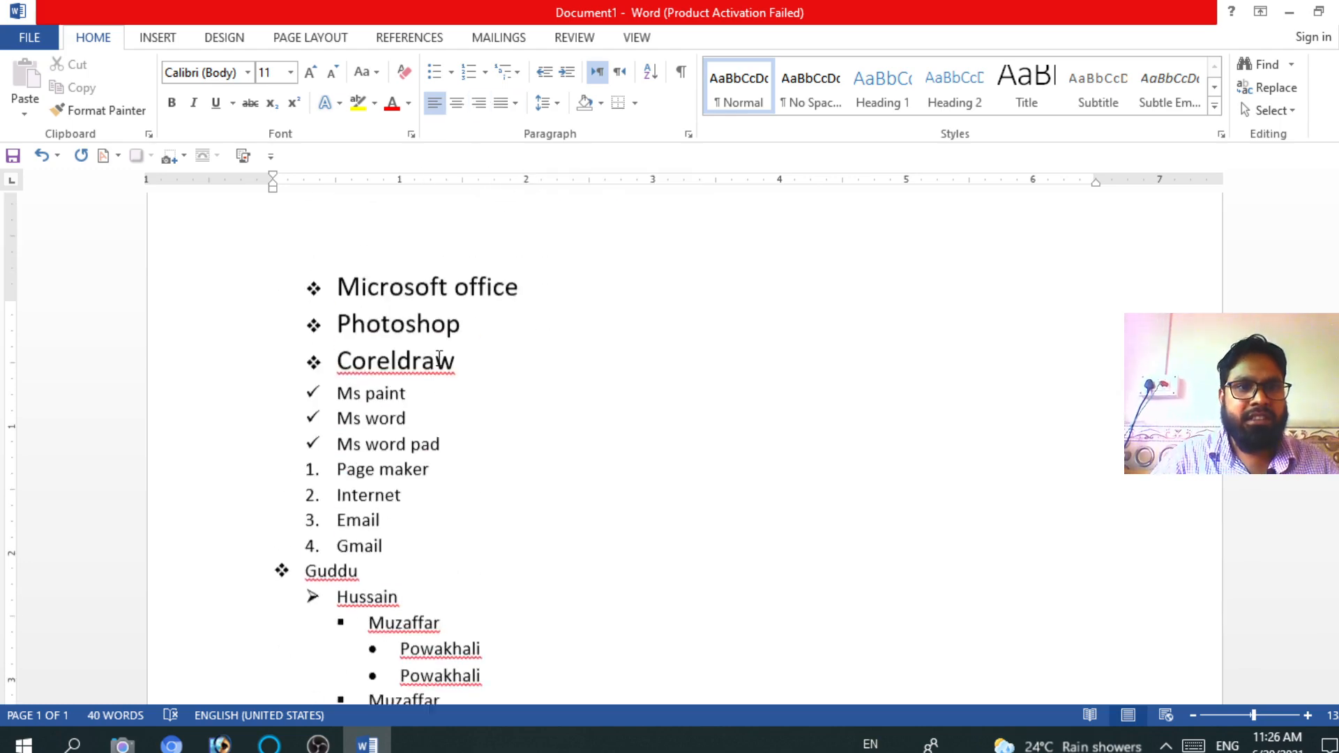
drag(296, 347, 362, 258)
scroll(428, 245, up, 5)
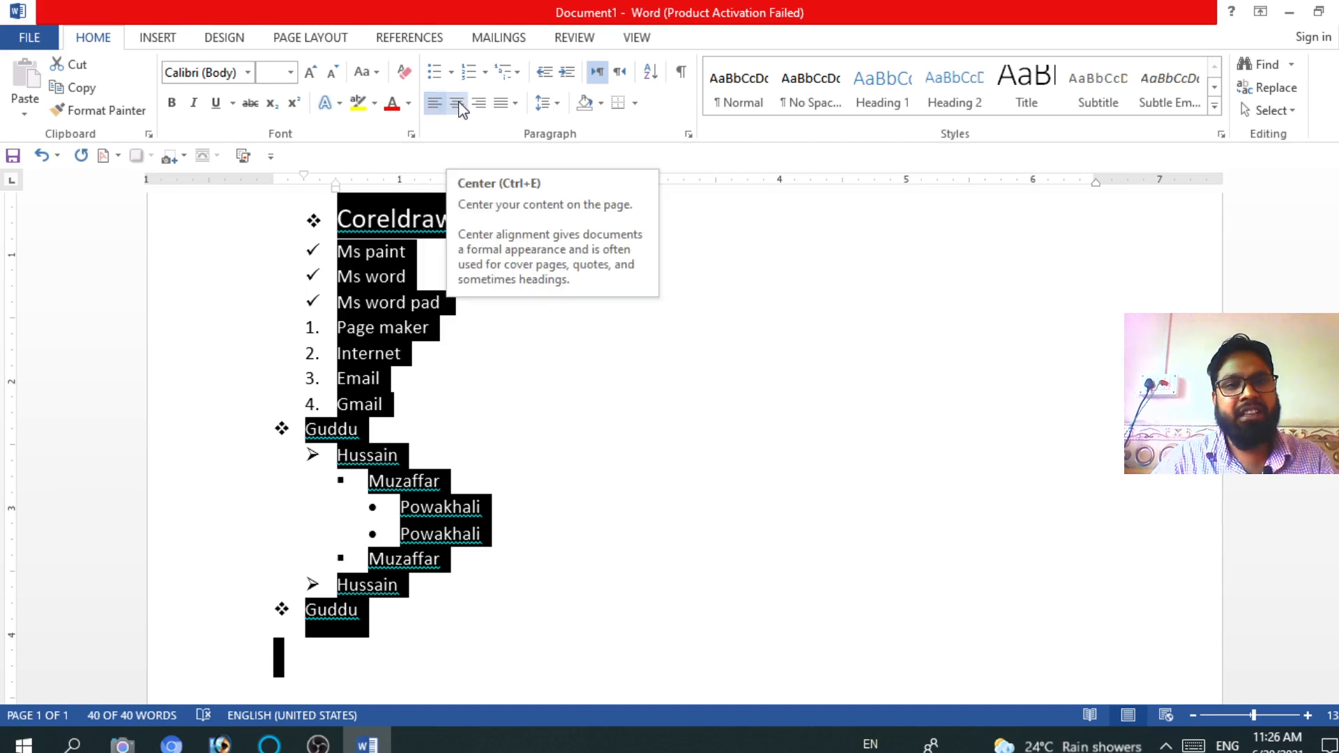
click(458, 104)
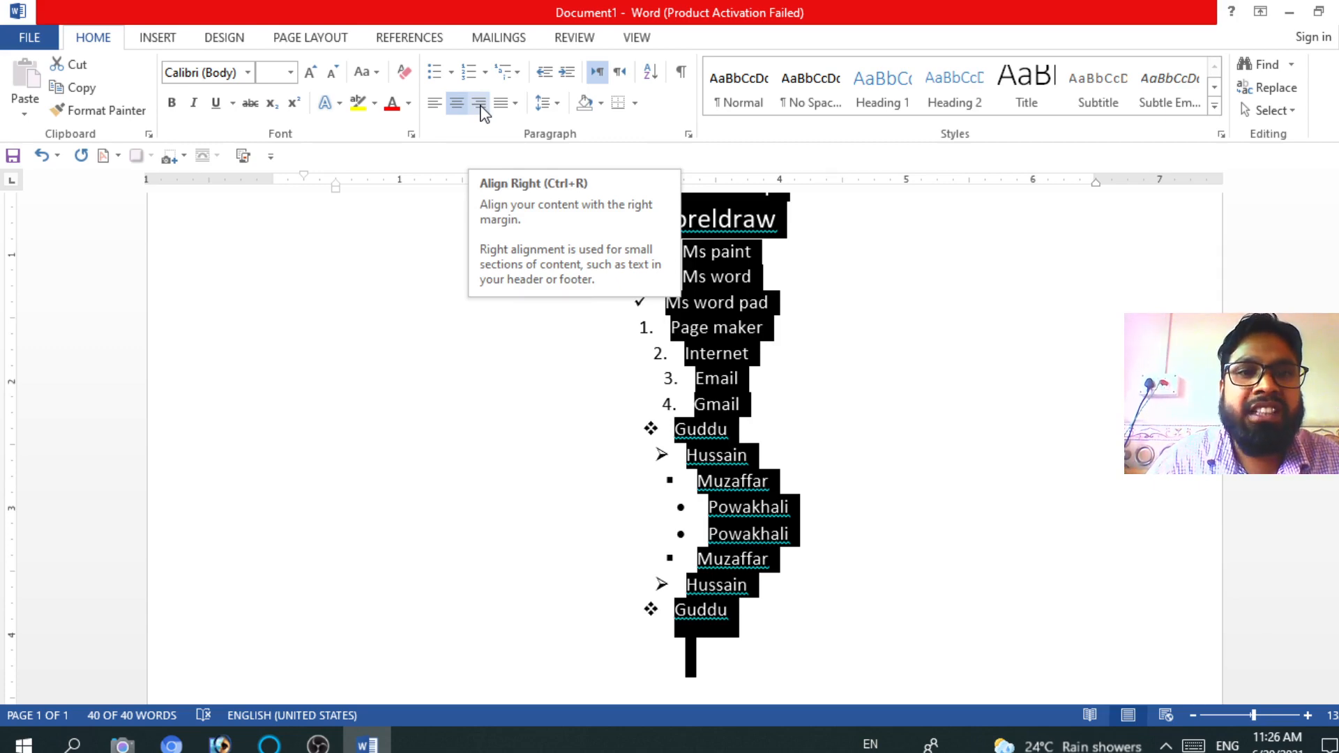
click(480, 105)
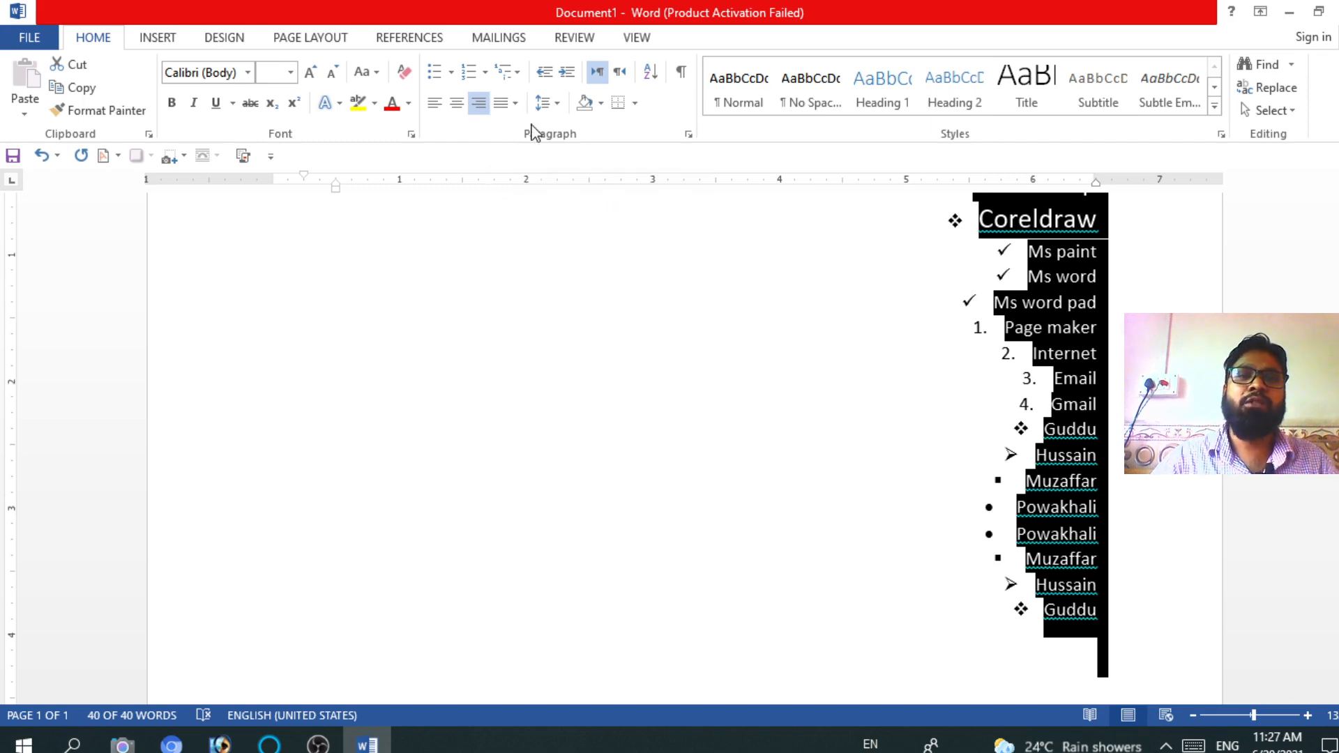
Apply Justify alignment to all the selected list text and delete it from the document.
click(502, 109)
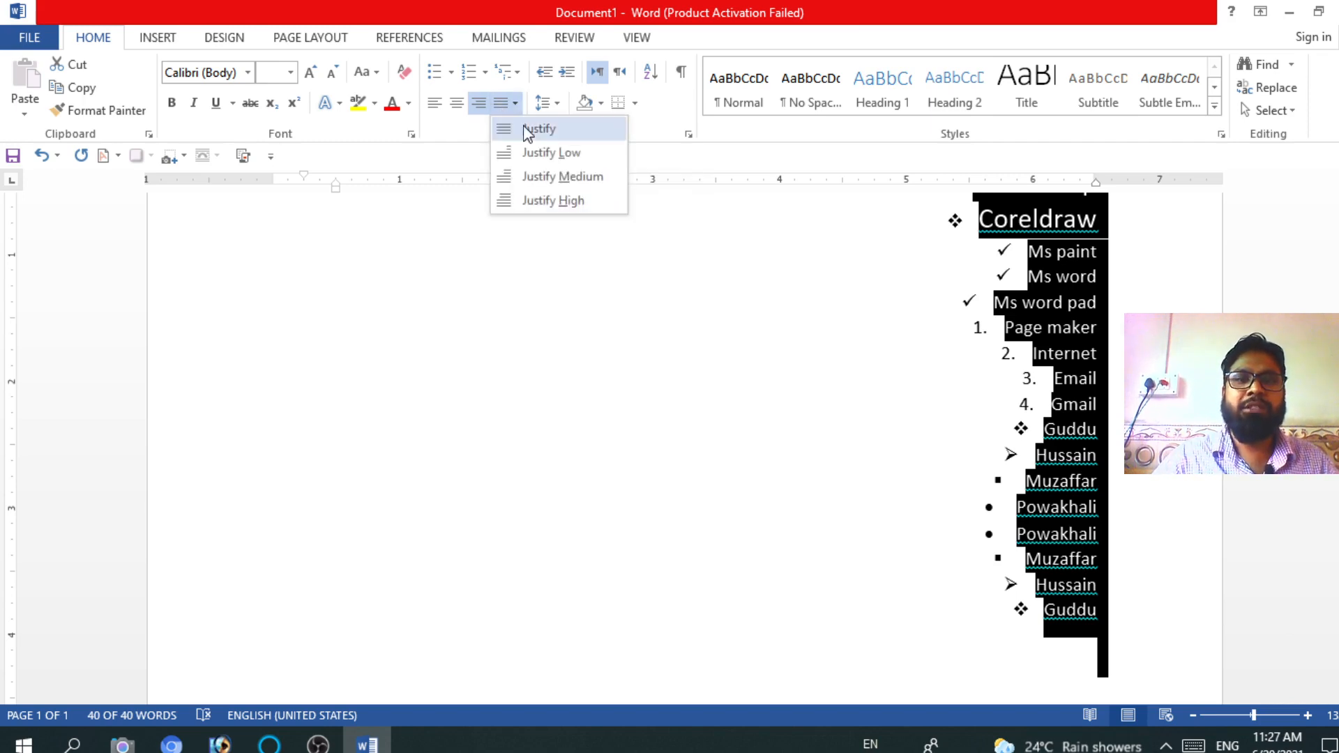
click(527, 129)
scroll(328, 464, down, 3)
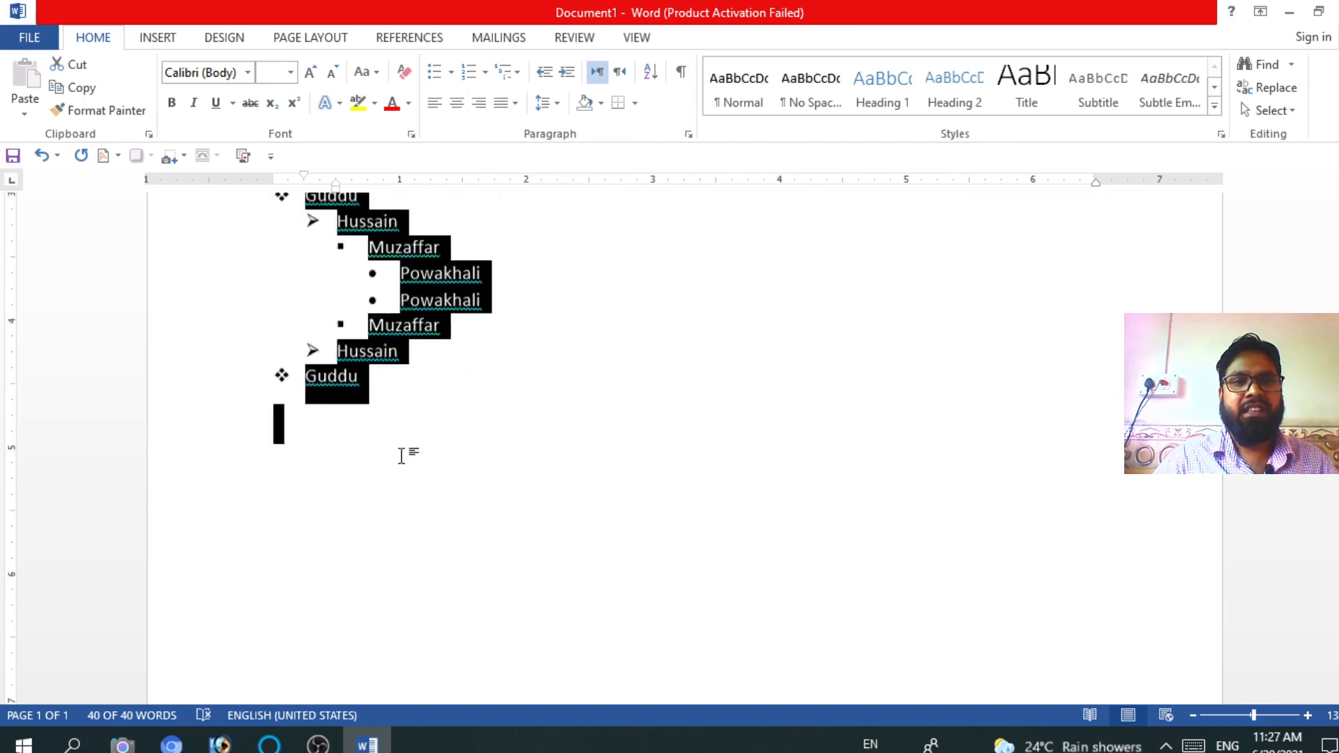
scroll(407, 454, up, 7)
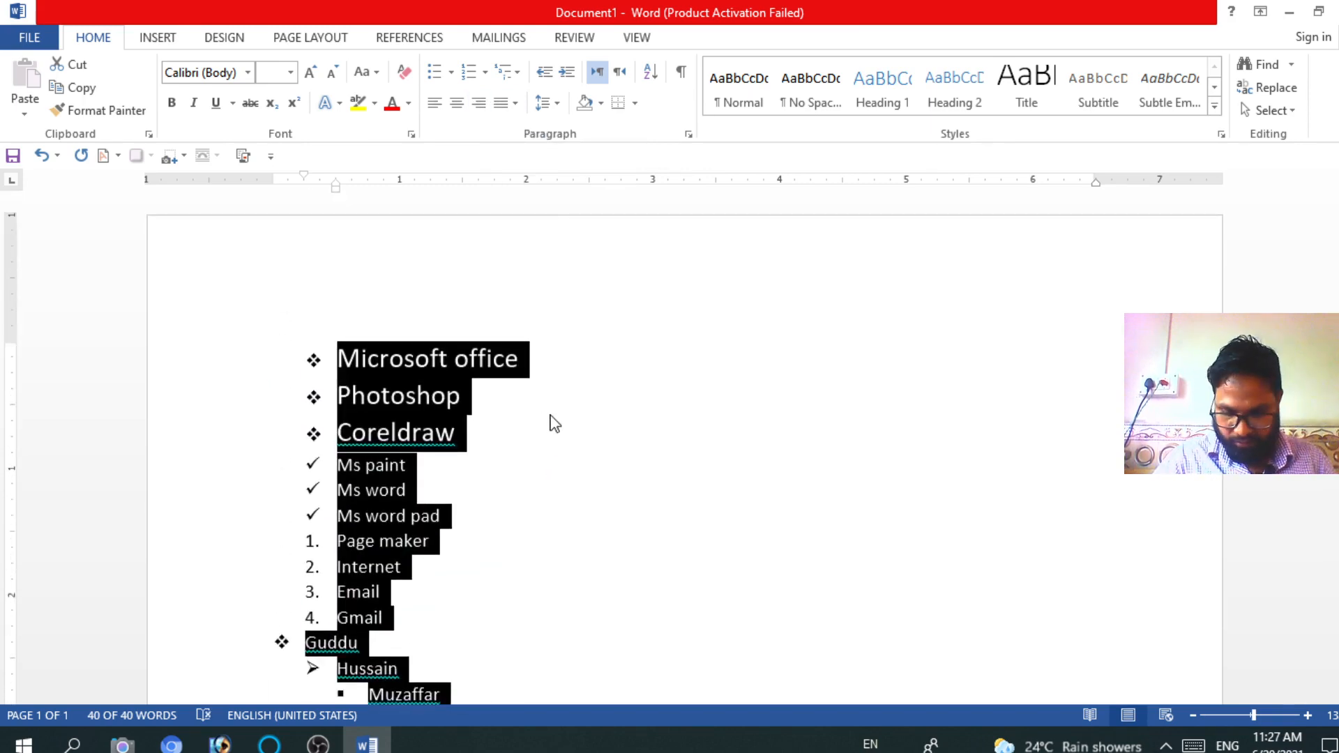
key(Delete)
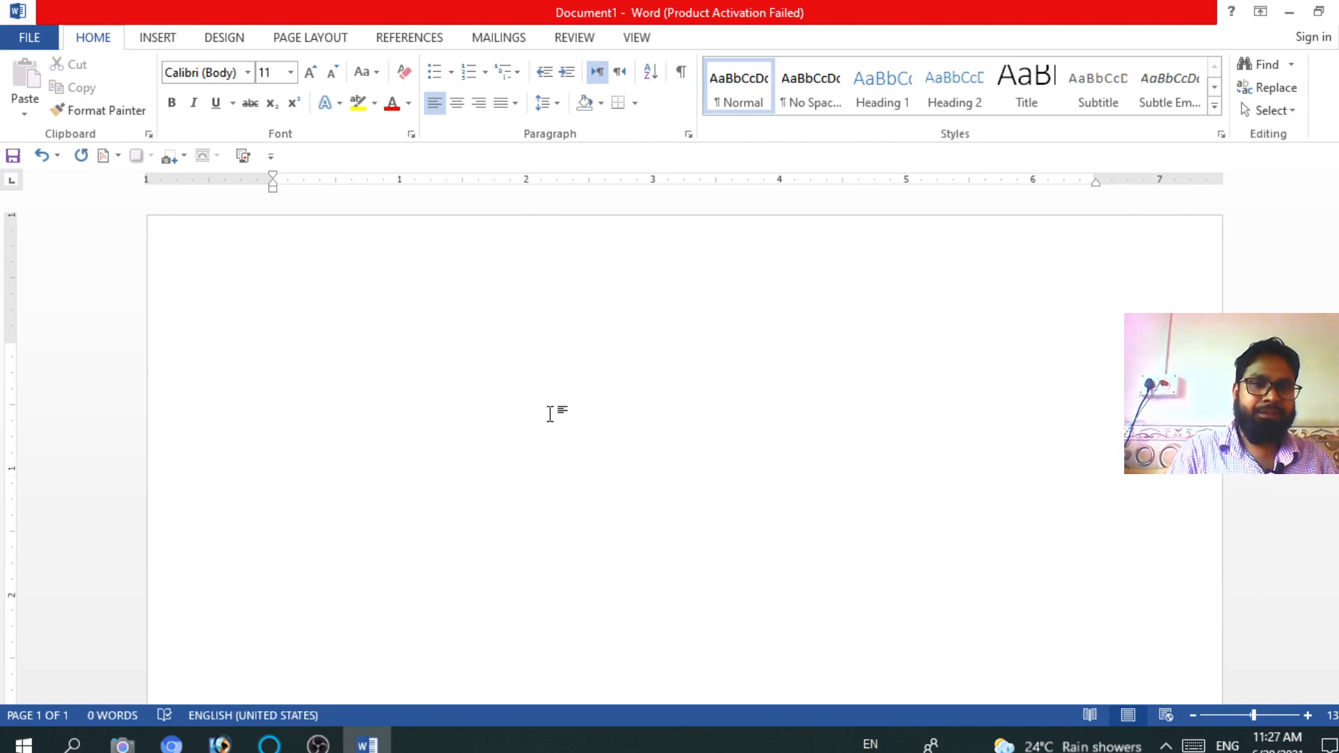
Write the left-aligned sentence "A quick brown fox jumps overt the lazy dog." and start a new line below it.
text(Q)
key(BackSpace)
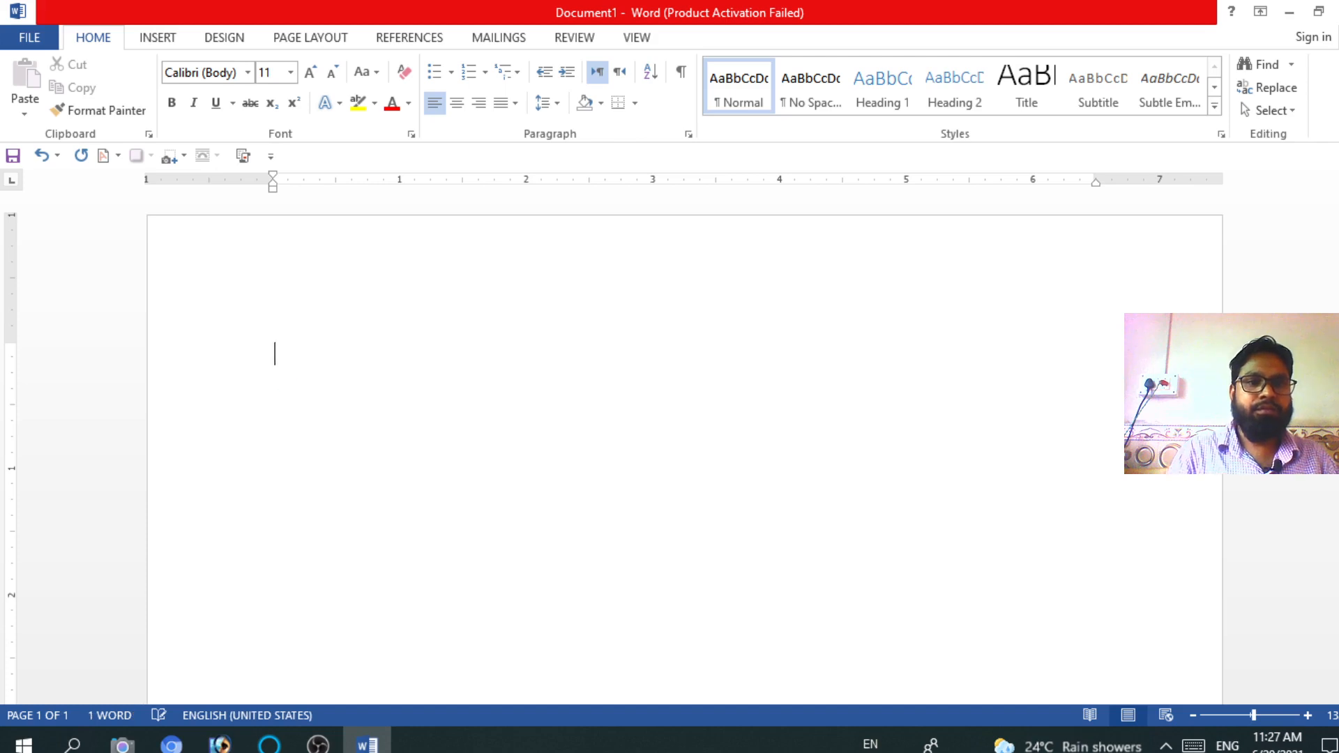
text(A quick)
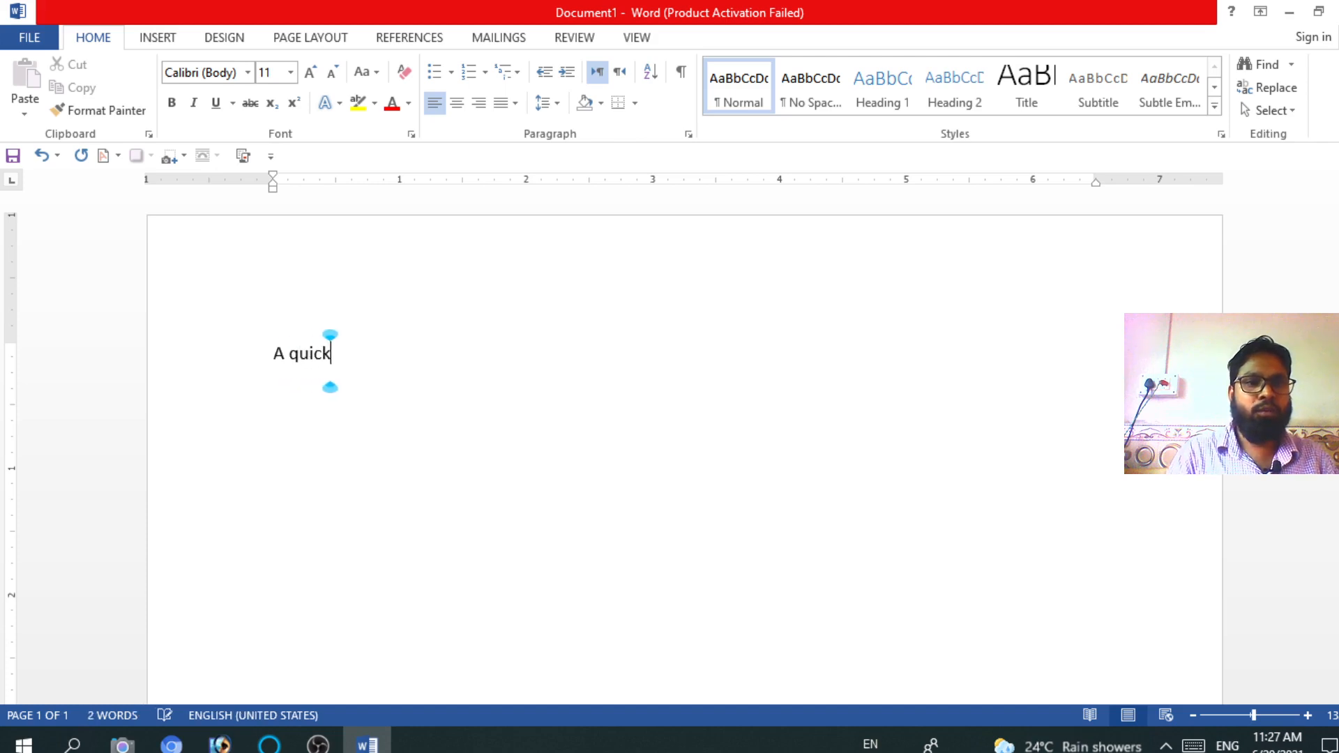
text( brown fow)
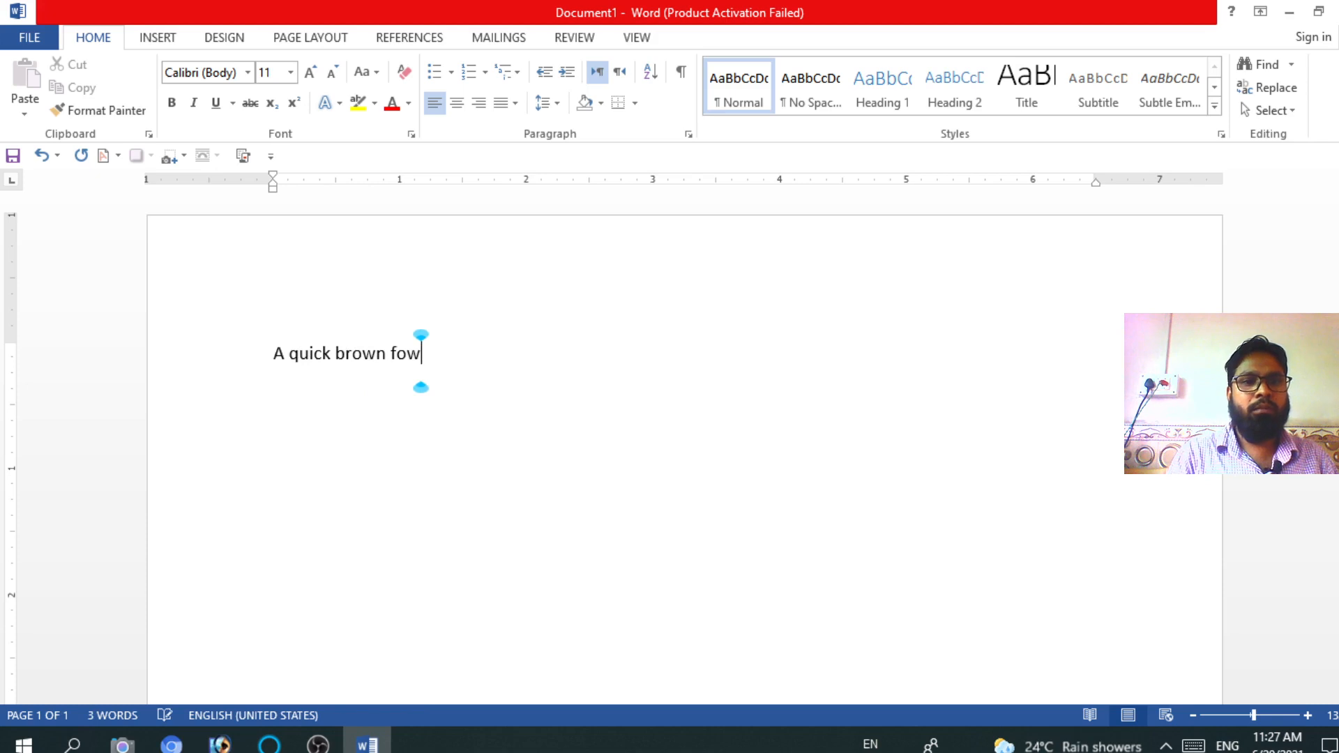
key(BackSpace)
text(x)
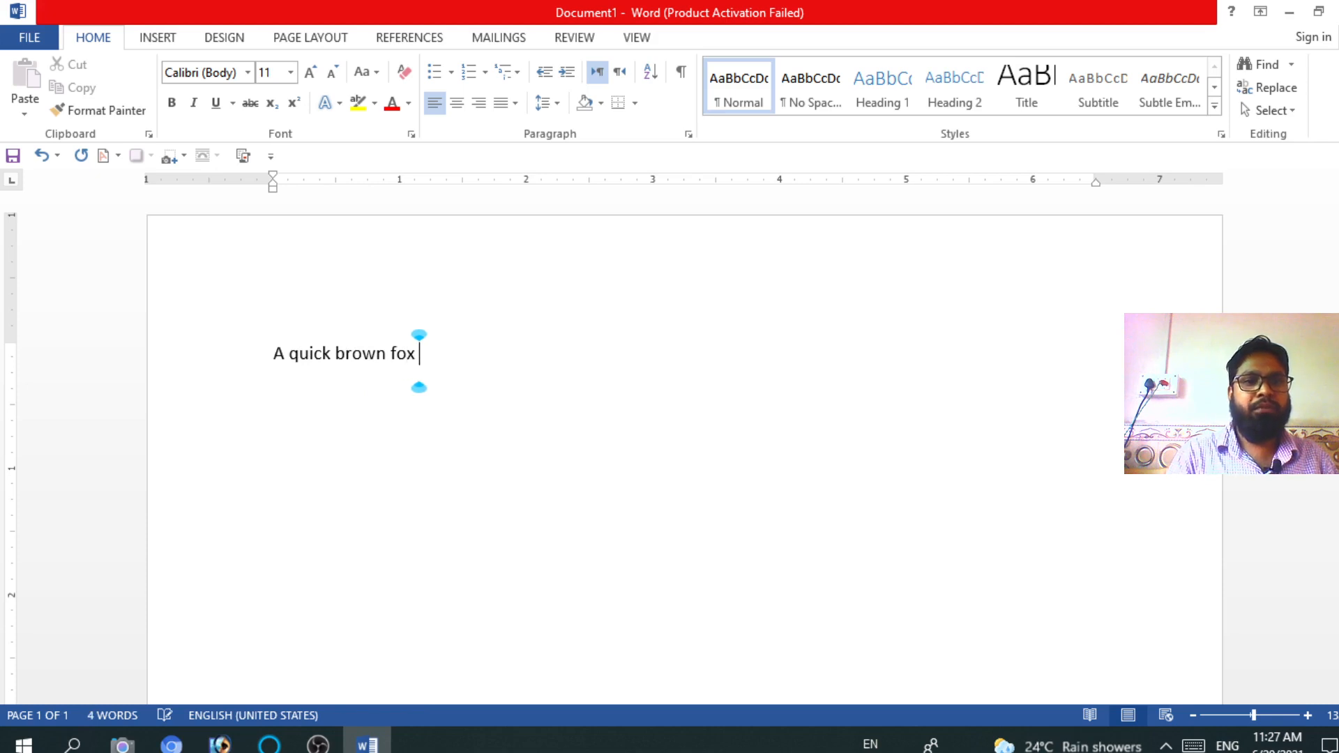
text( jumps ov)
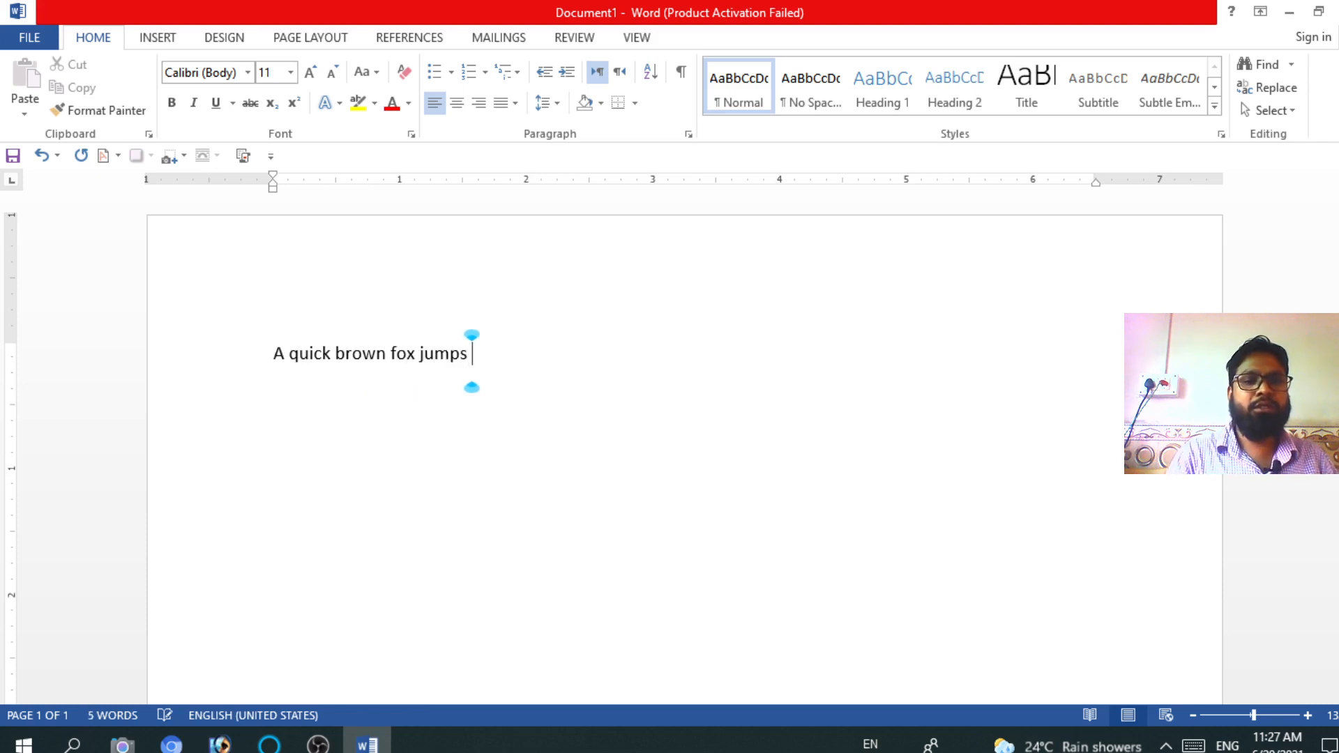
text(t )
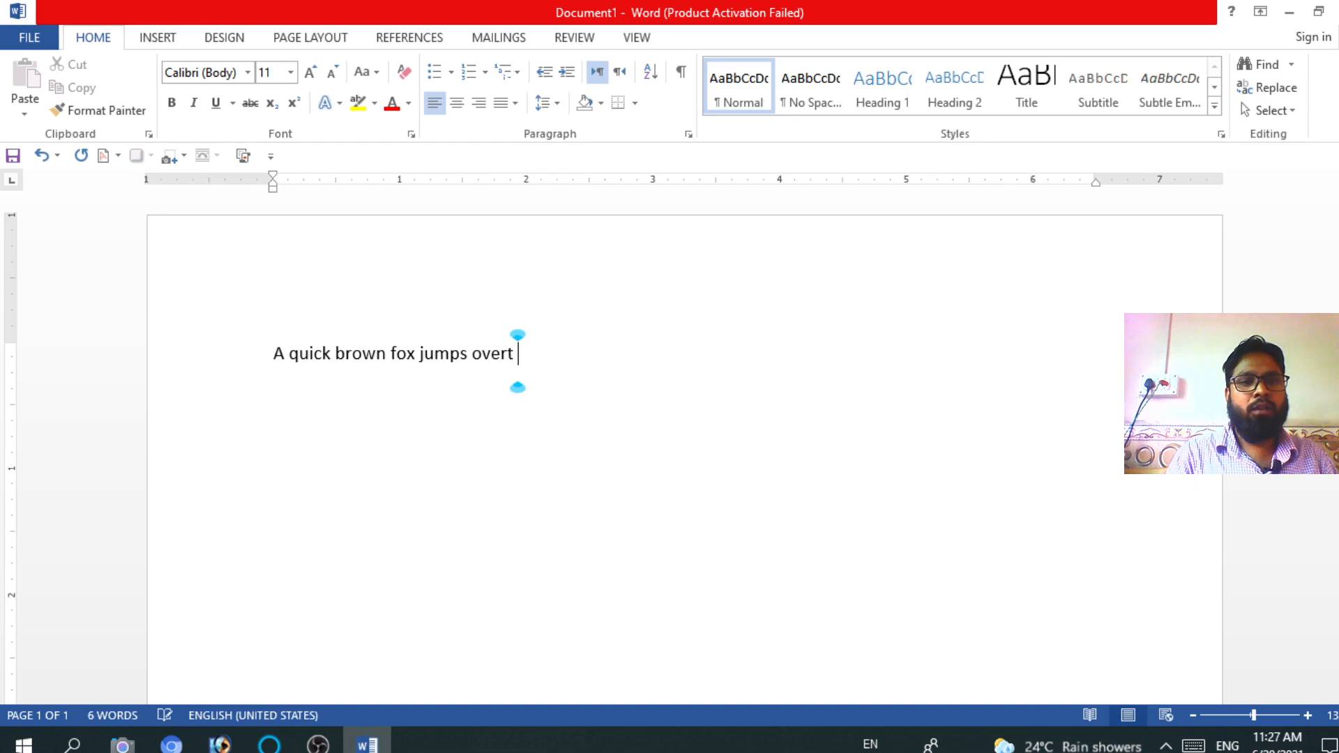
text(the lazy dot.)
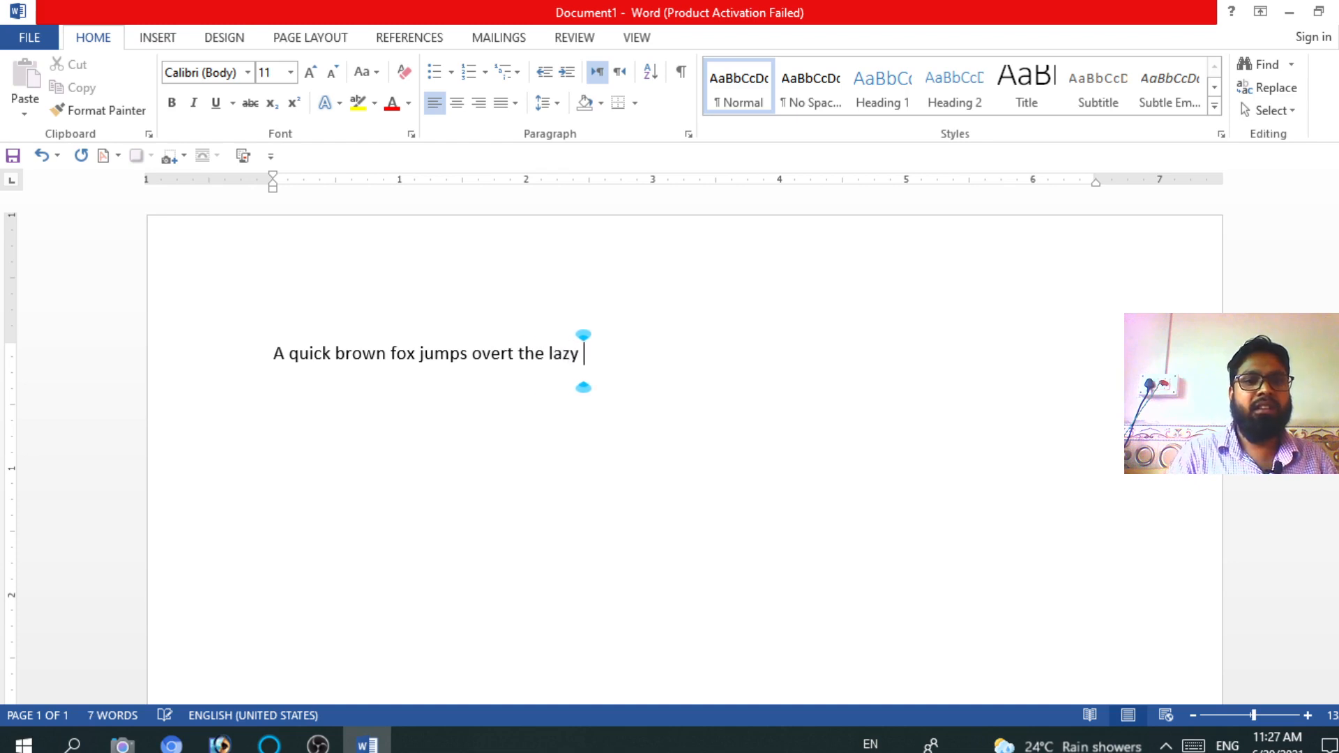
key(BackSpace)
key(BackSpace)
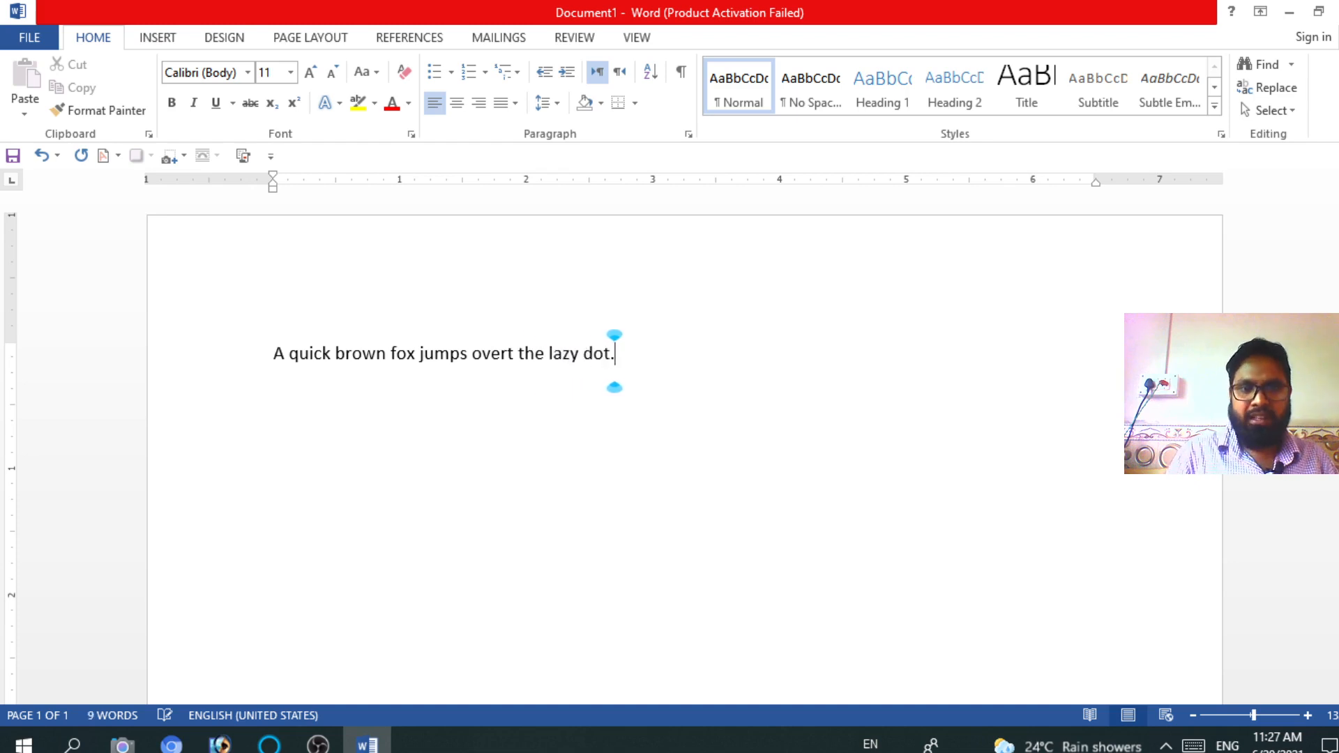
text(g.)
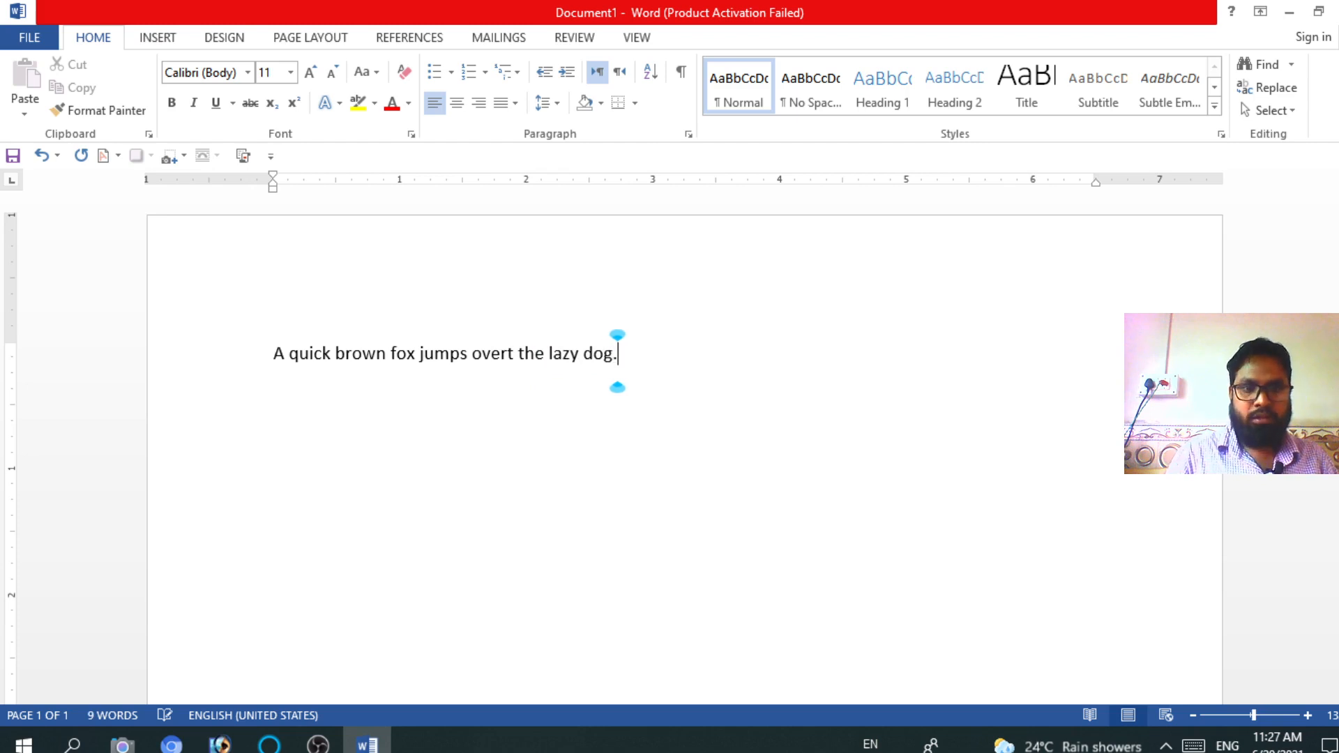
key(Return)
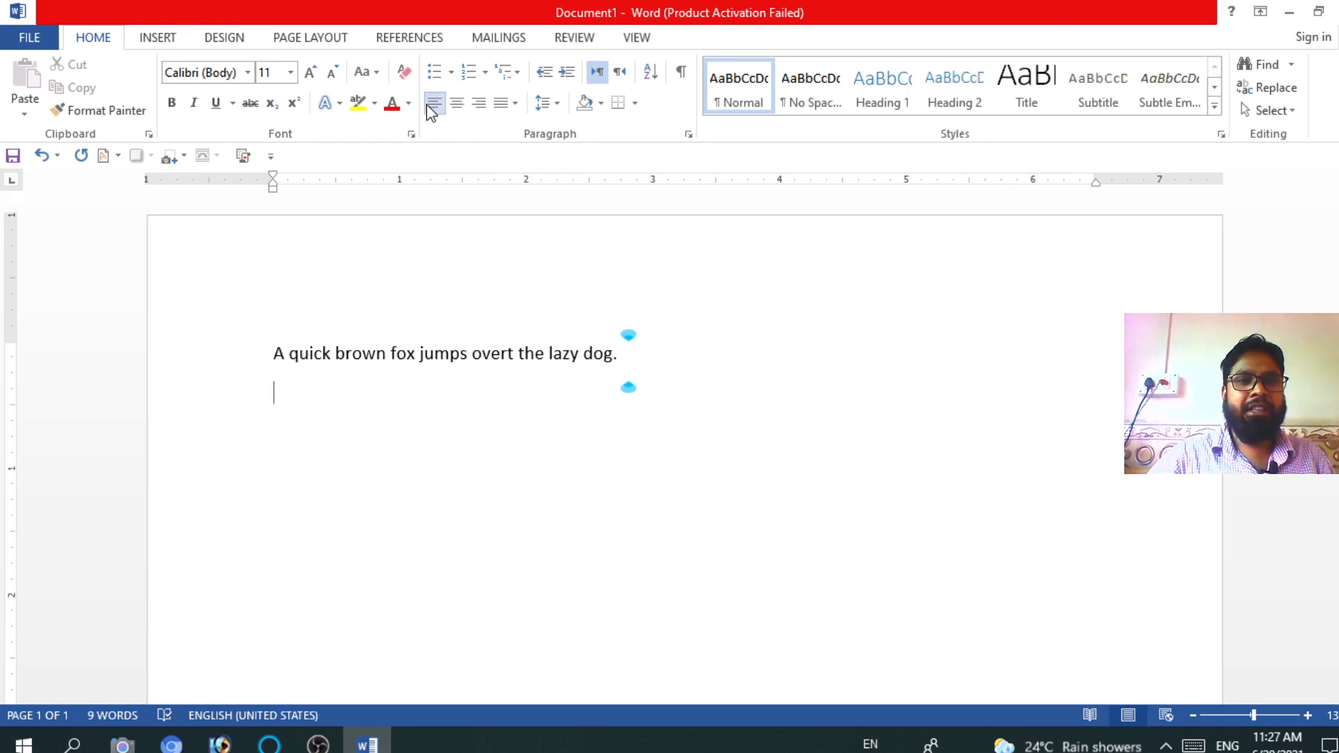
Center the second line, write "A quick brown fox jumps over the lazy dog." there, and start another line.
click(458, 106)
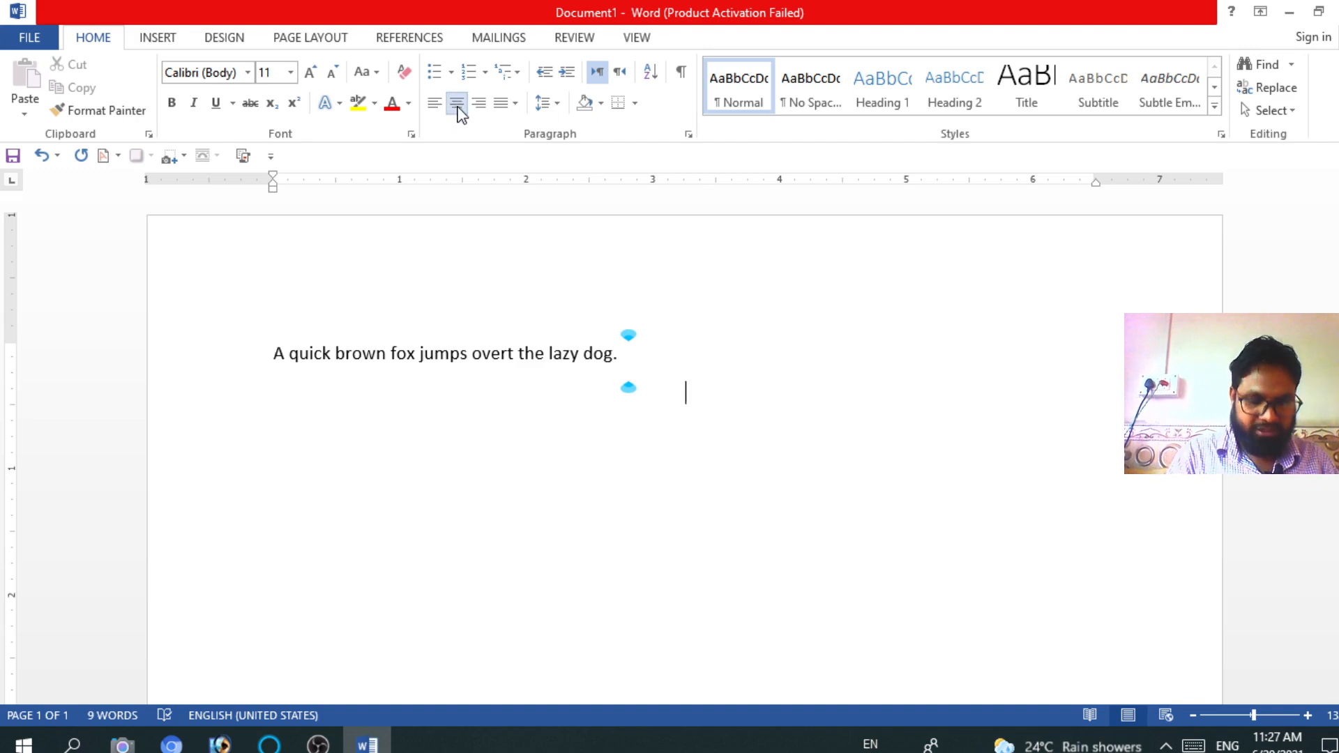
text(aA)
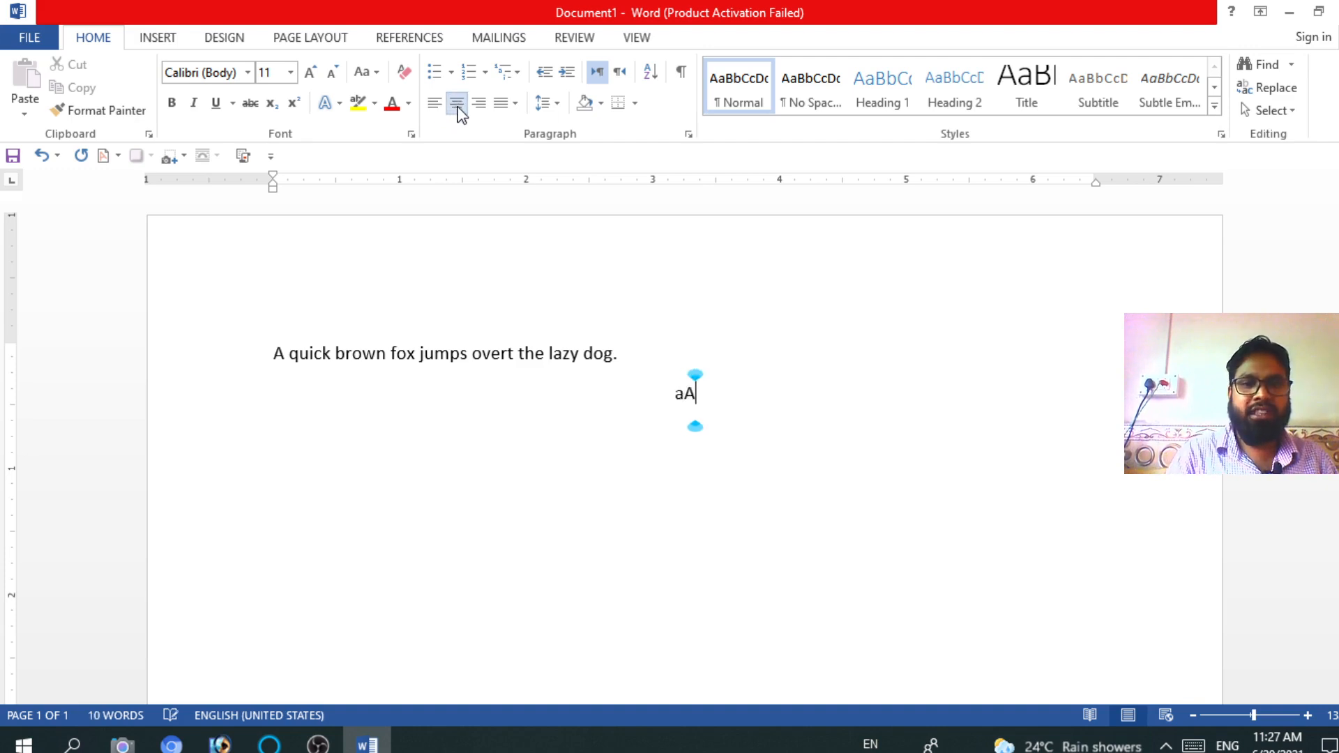
key(BackSpace)
key(BackSpace)
text(A q)
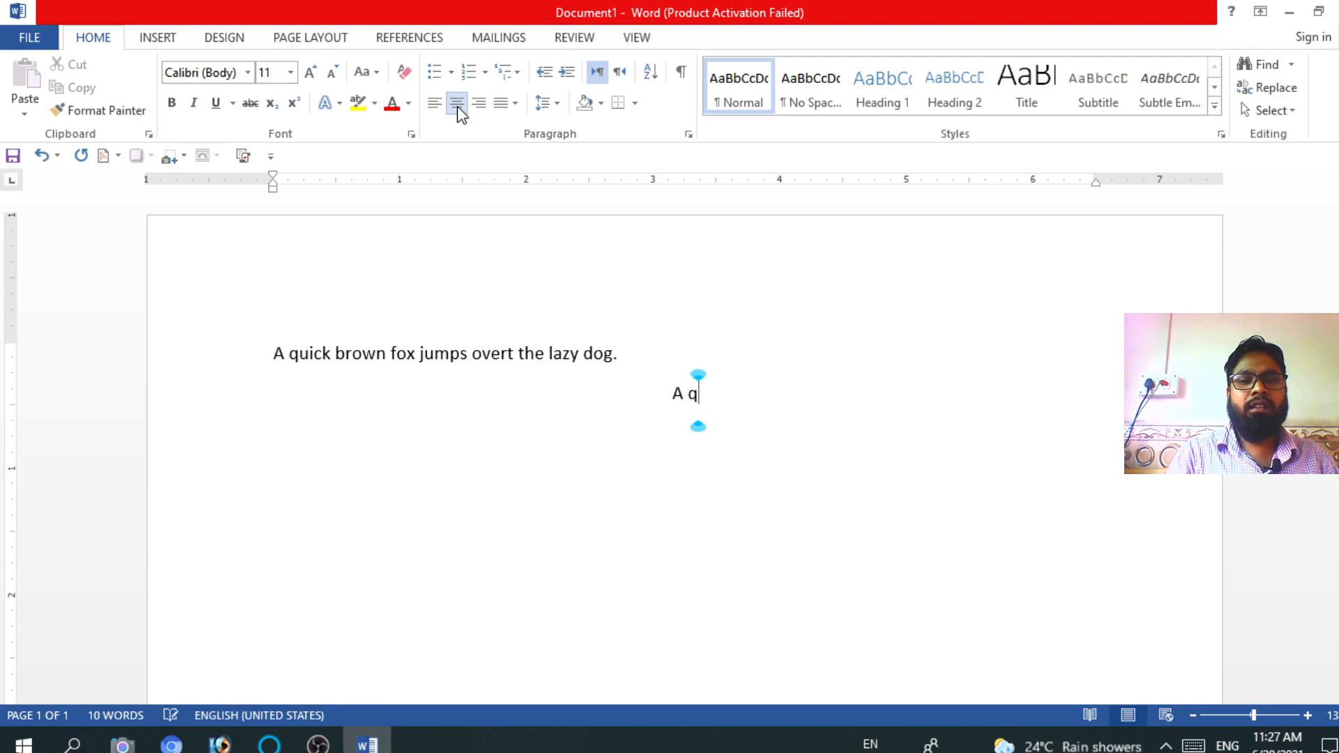
text(uick broen)
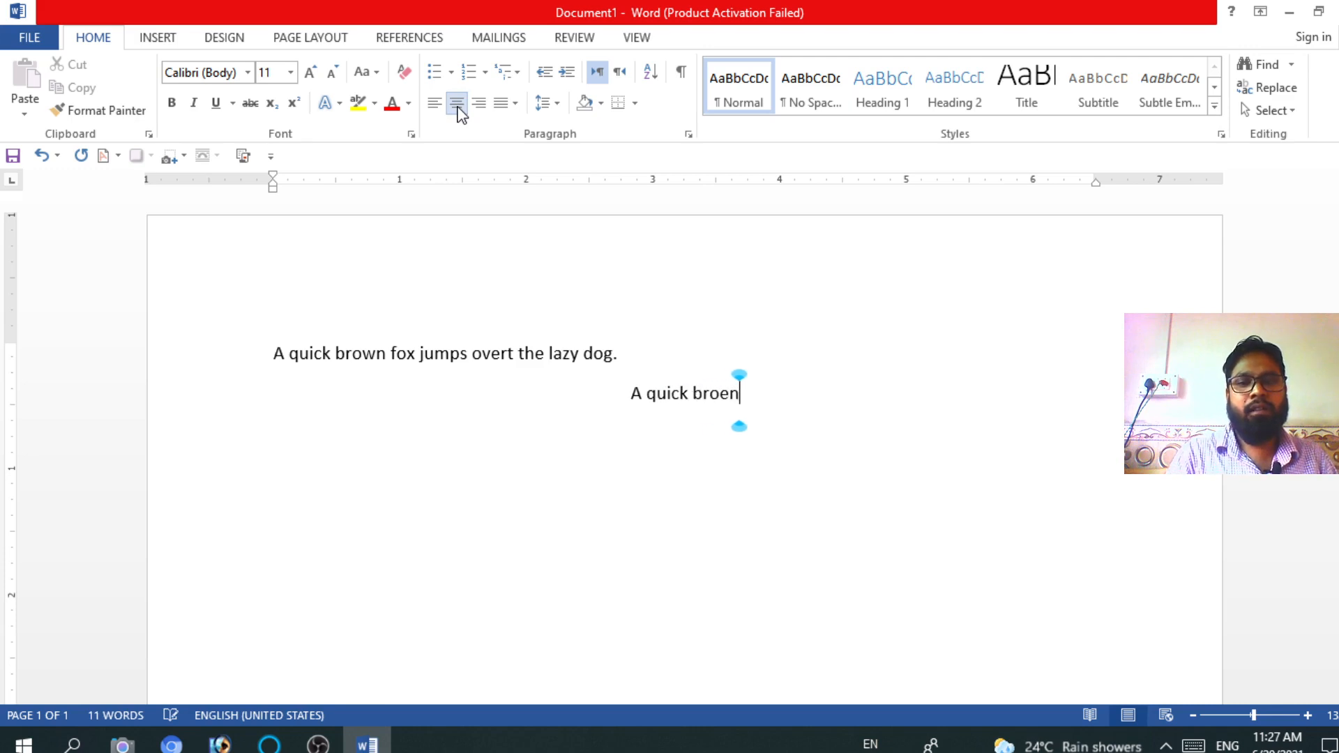
key(BackSpace)
key(BackSpace)
text(w)
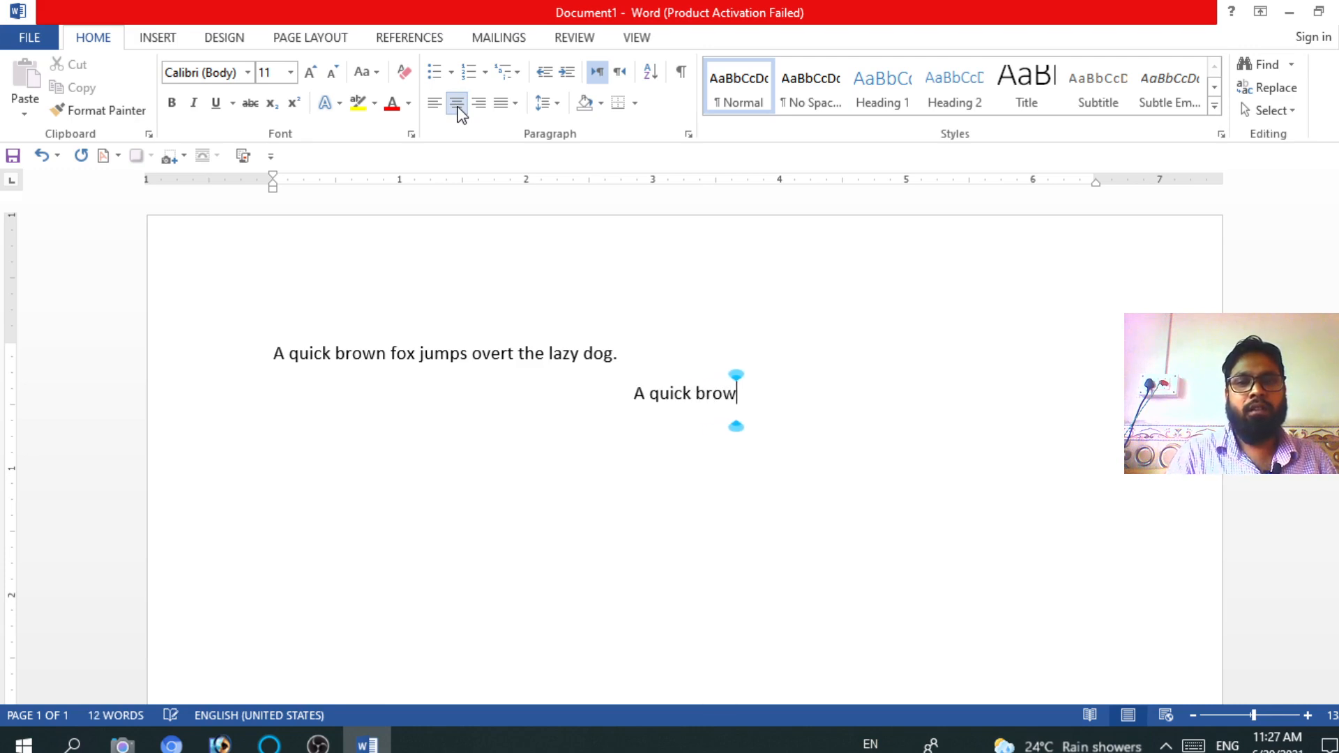
text(o)
key(BackSpace)
key(BackSpace)
text(n )
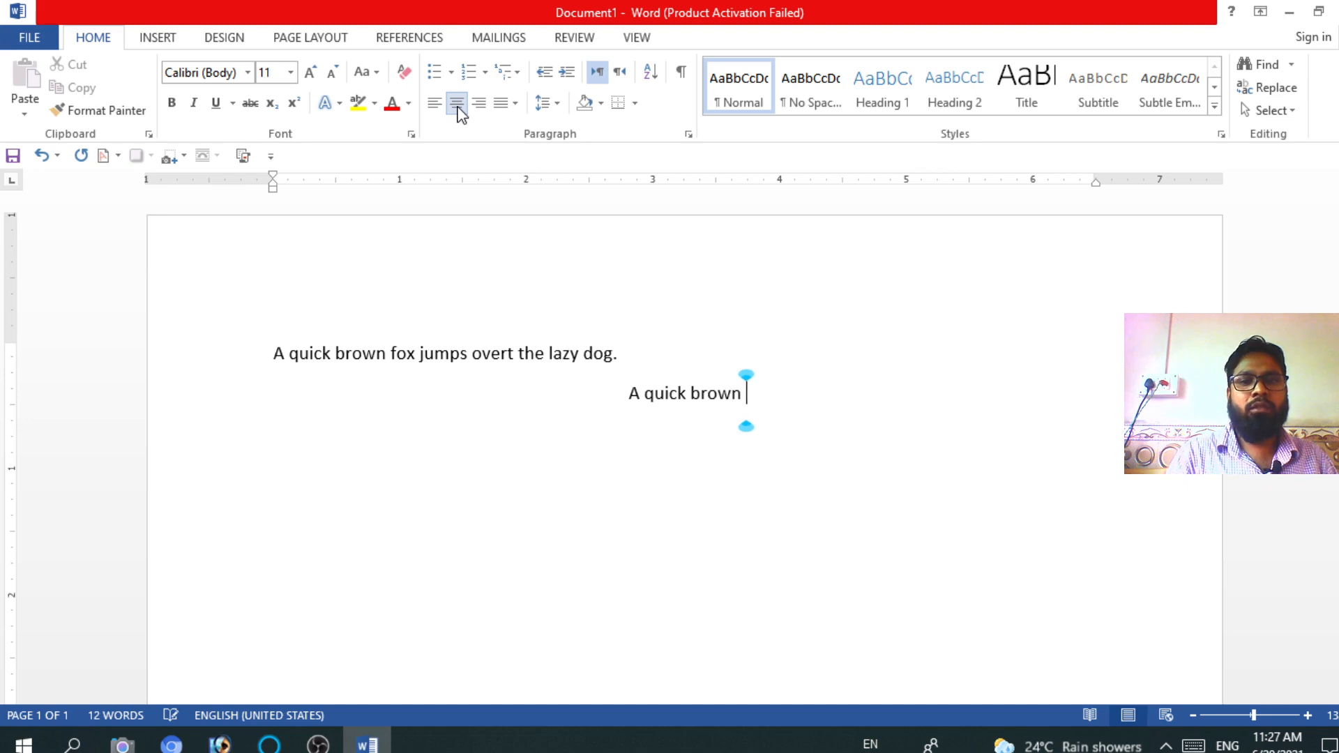
text(fox jum)
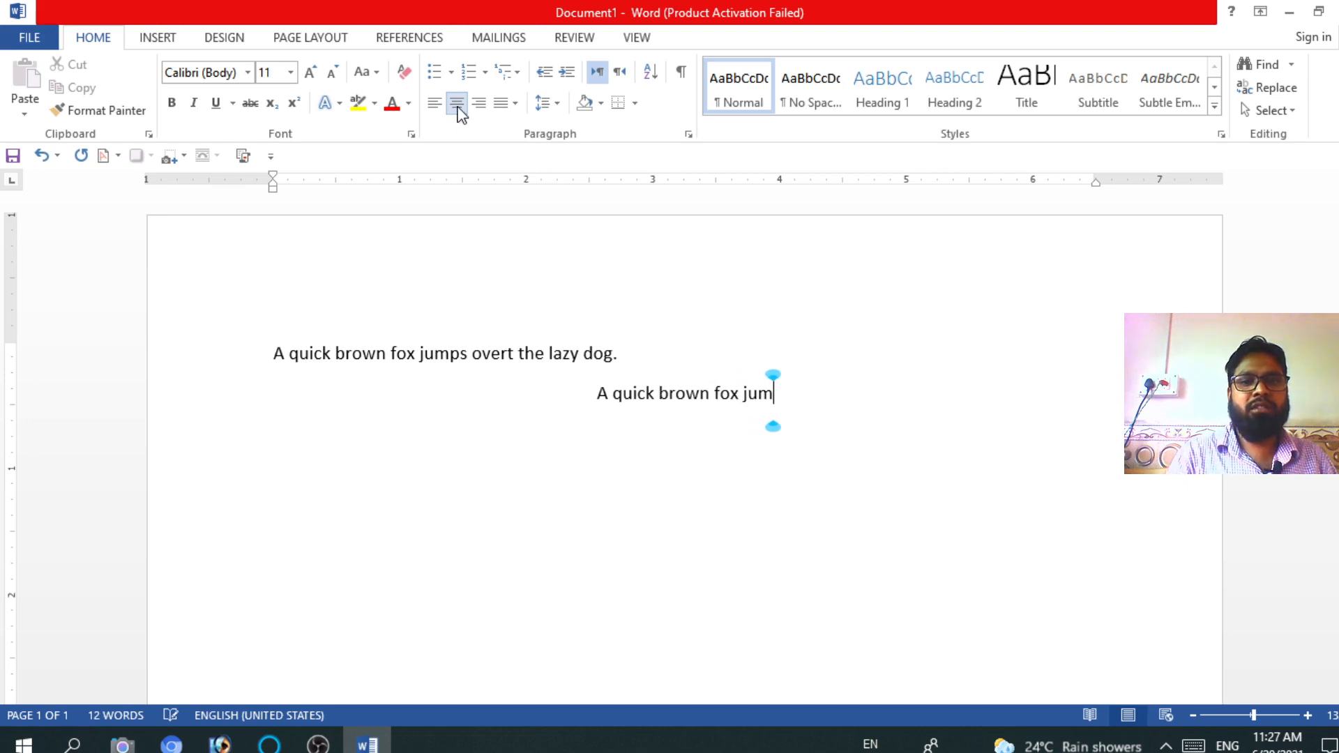
text(ps overt)
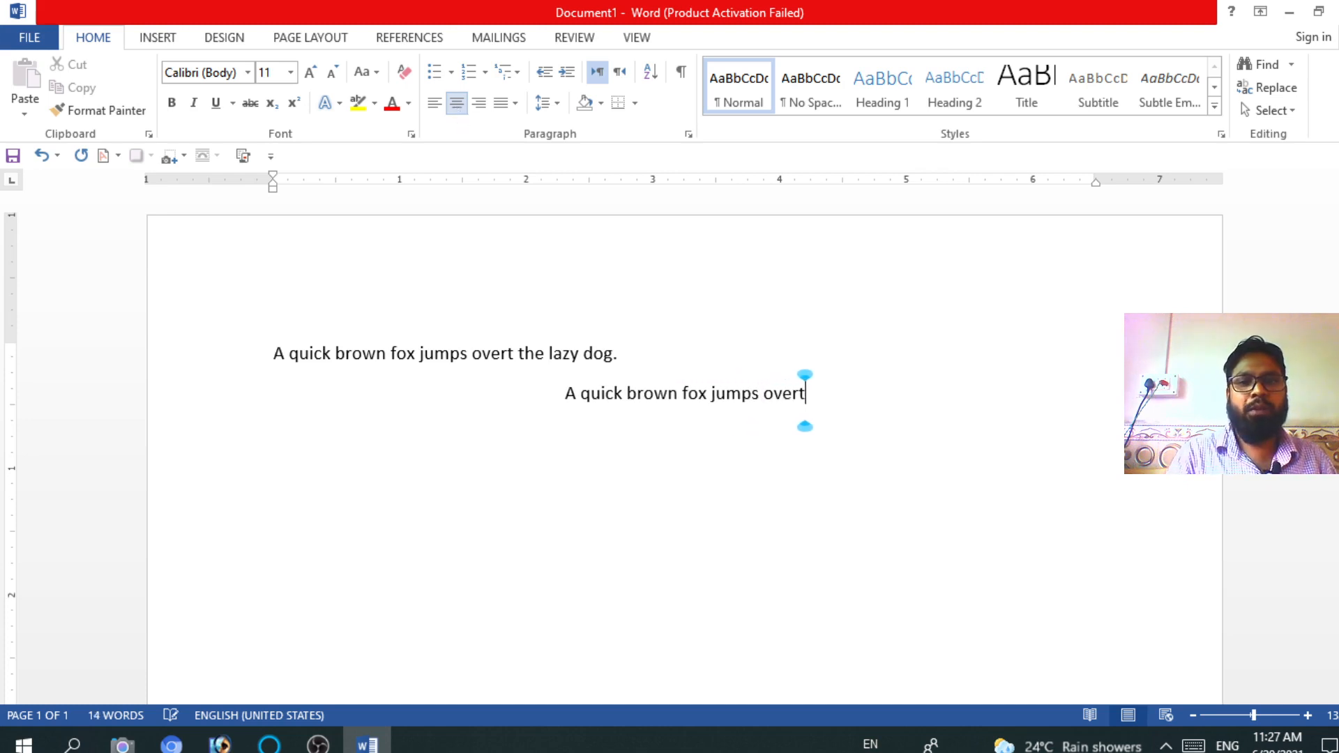
key(BackSpace)
text(the )
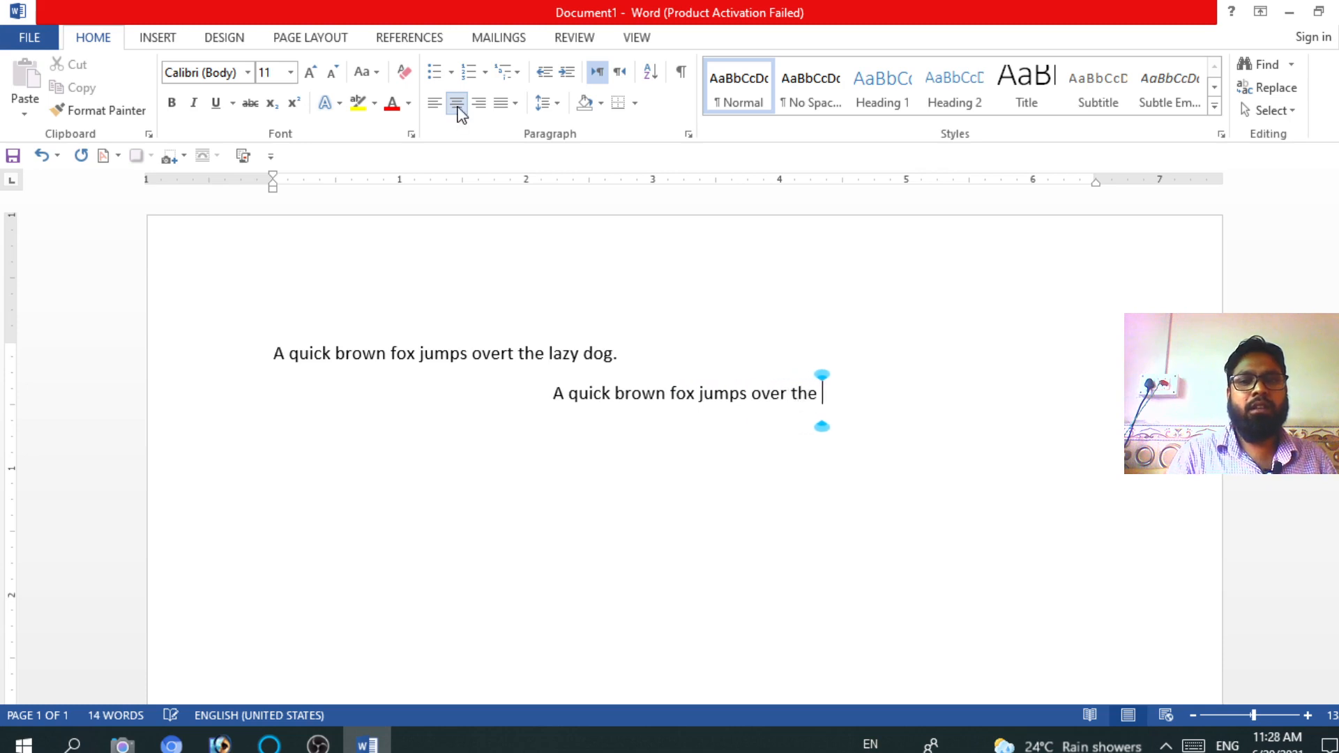
text(laz)
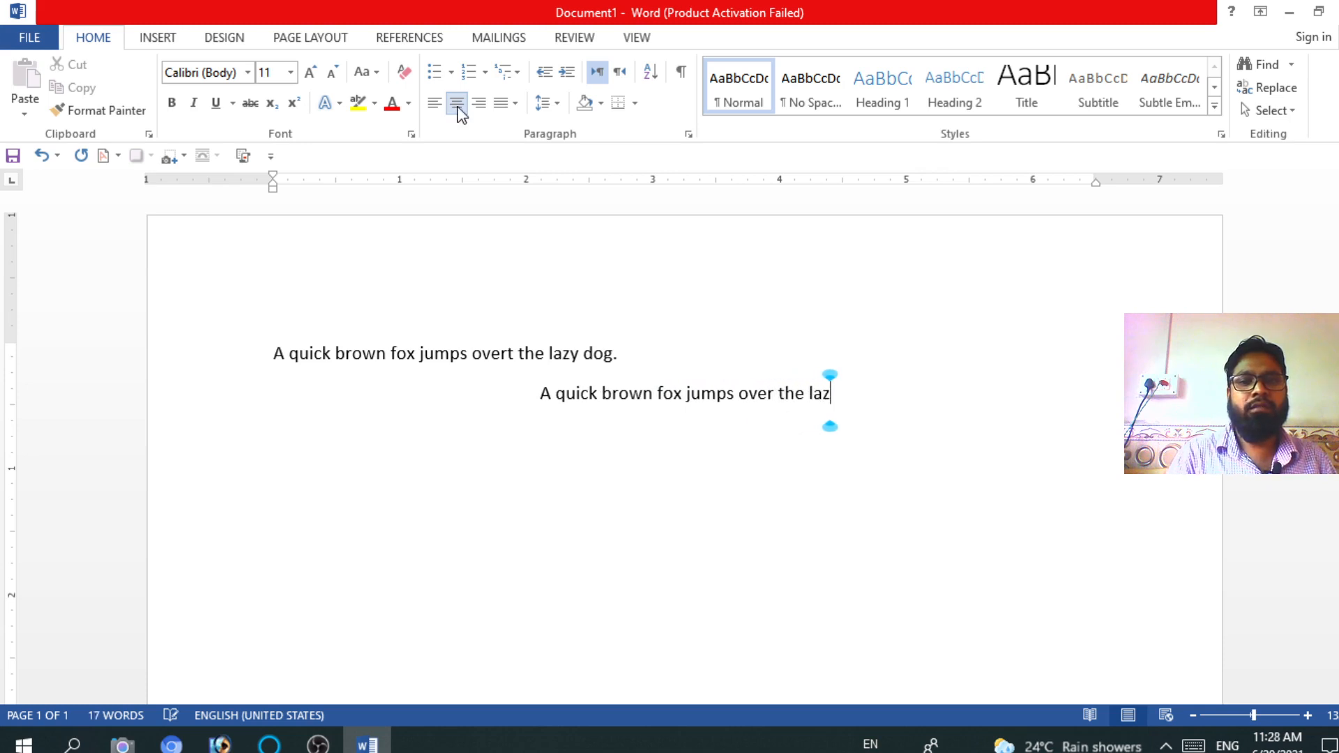
text(y dog.)
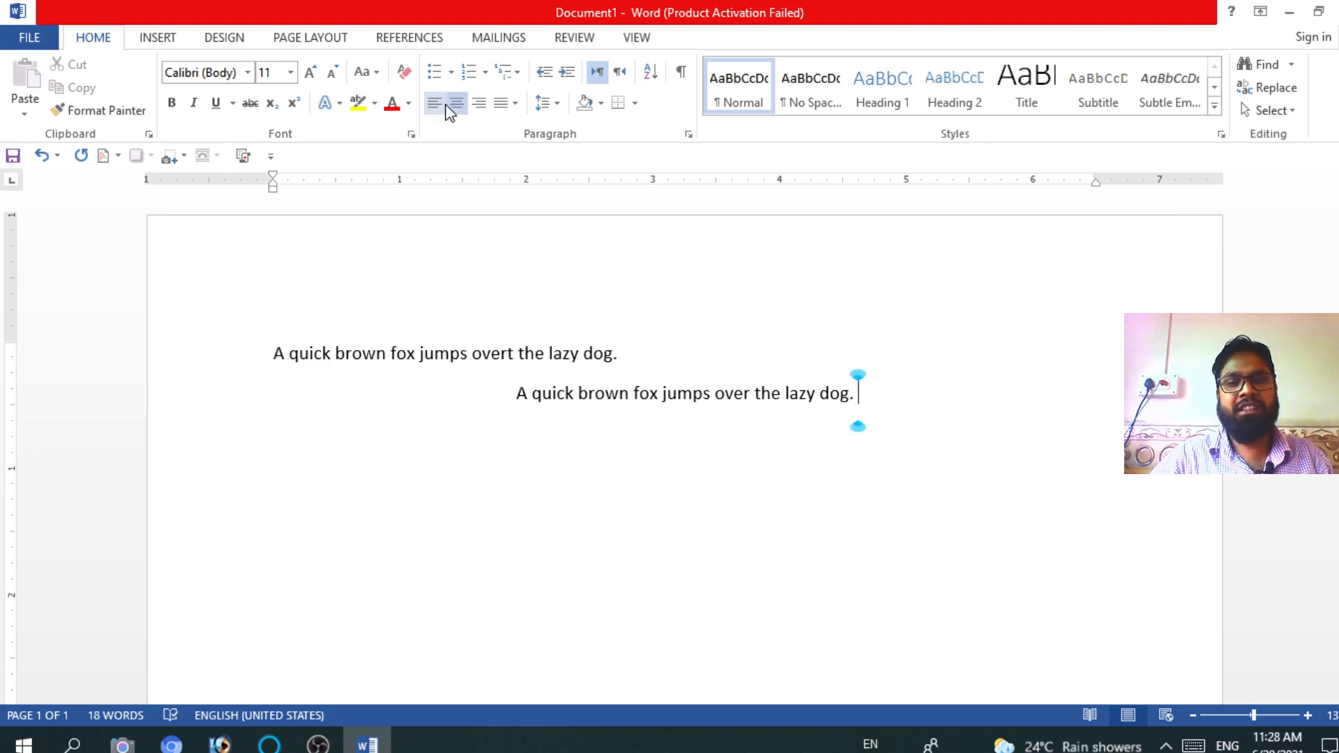
key(Return)
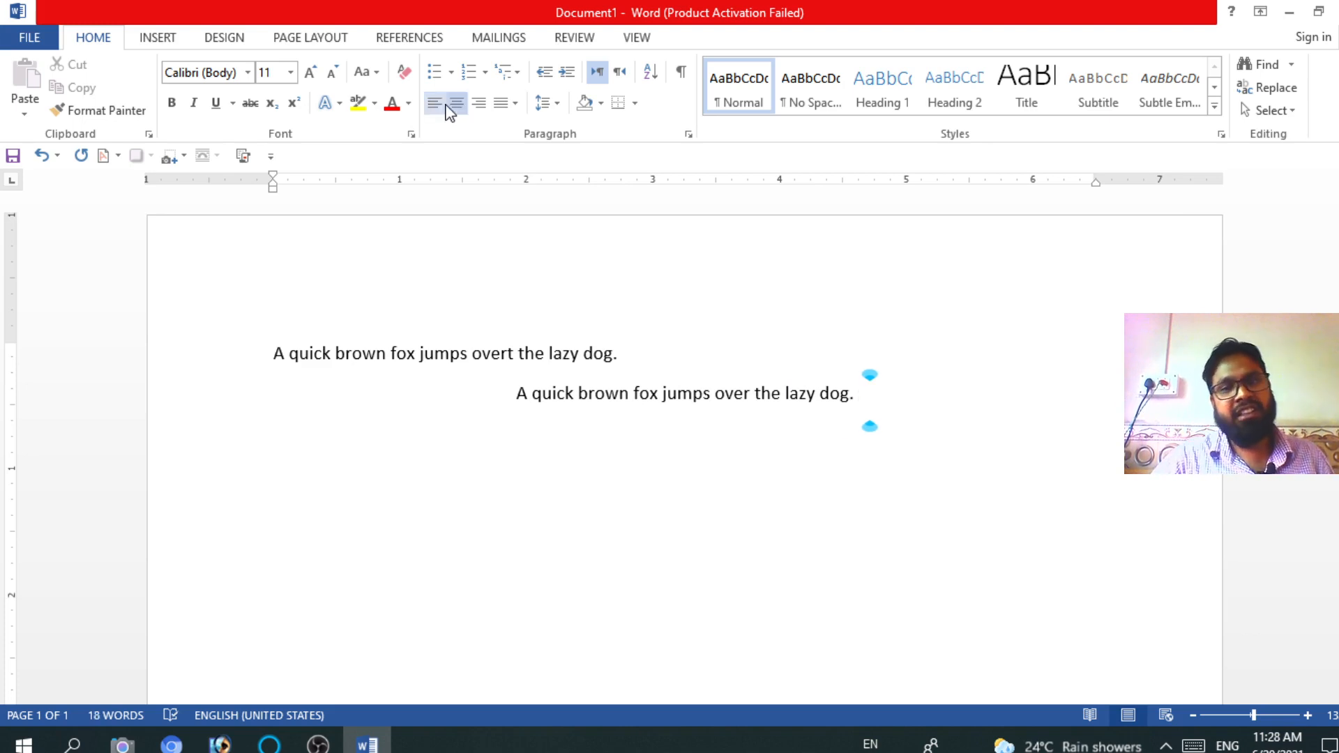
Right-align the third line, write "A quick brown fox jumps over the lazy dog." there, and start another line.
click(480, 104)
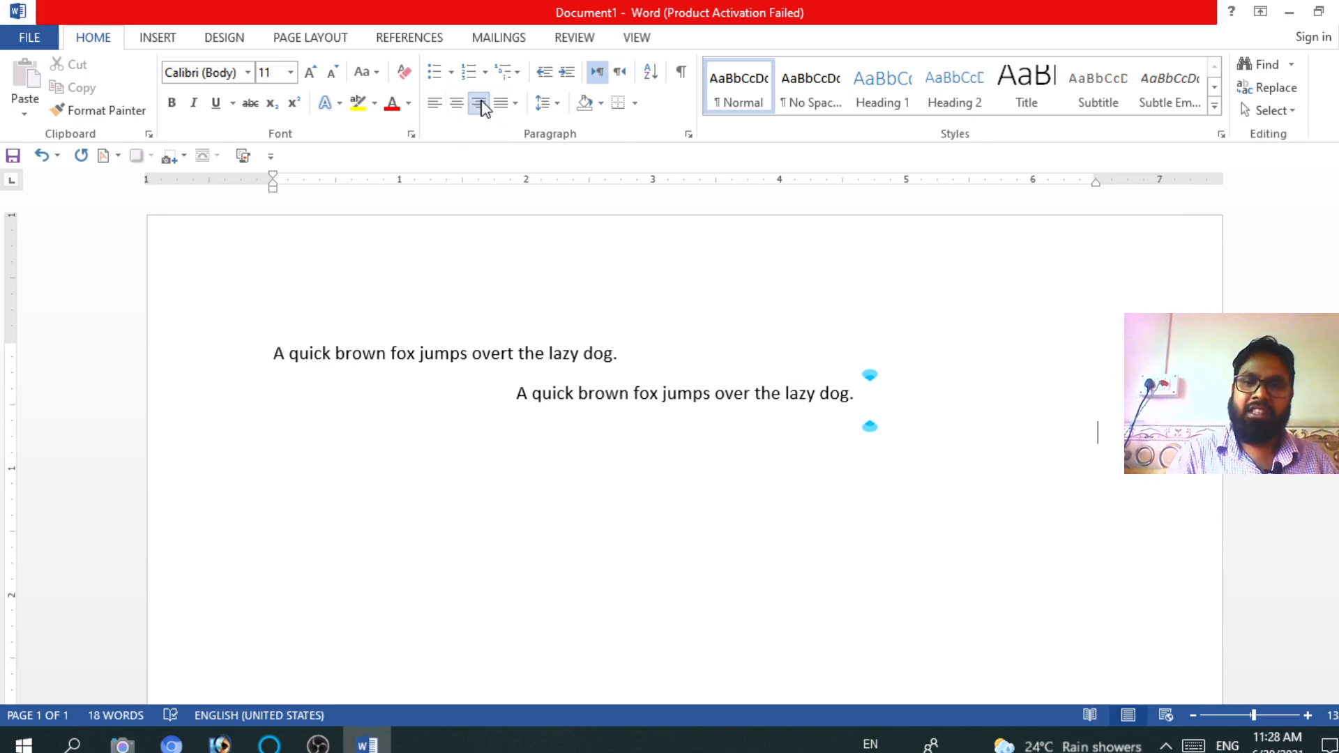
text(A qu)
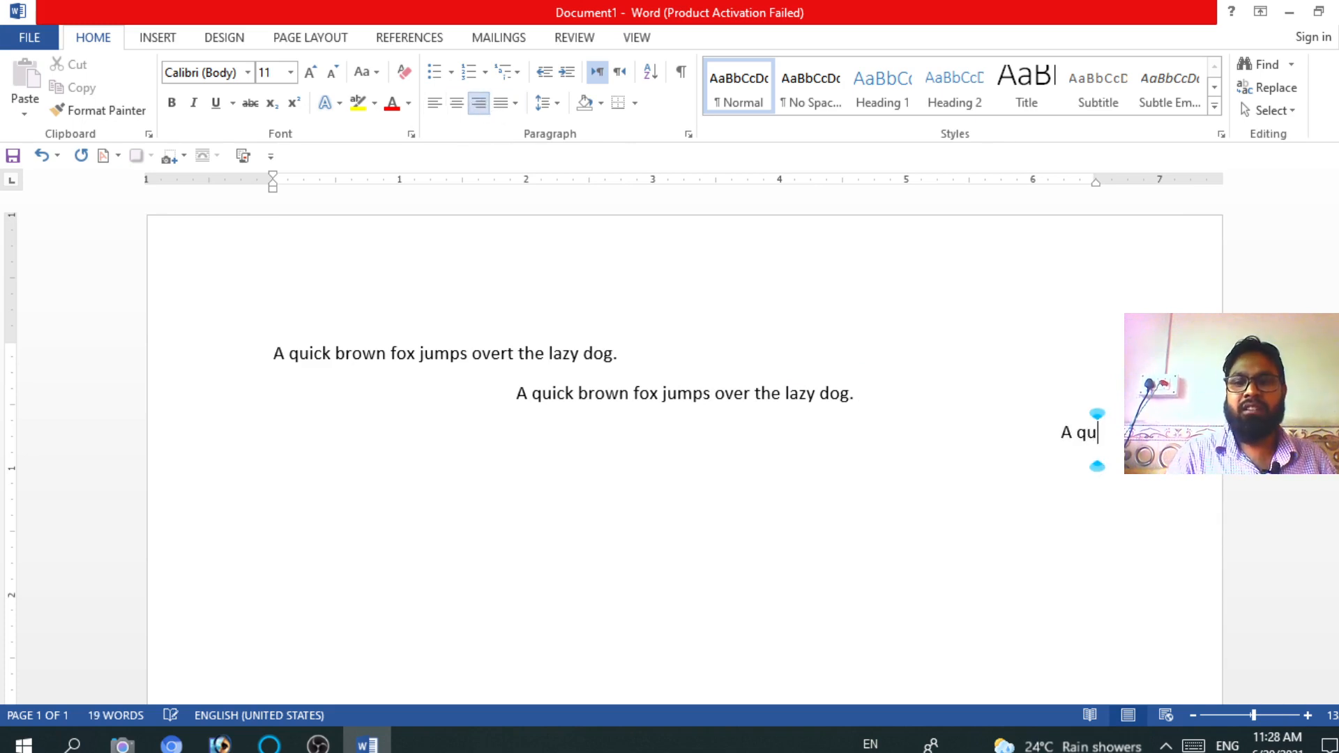
text(ick brow)
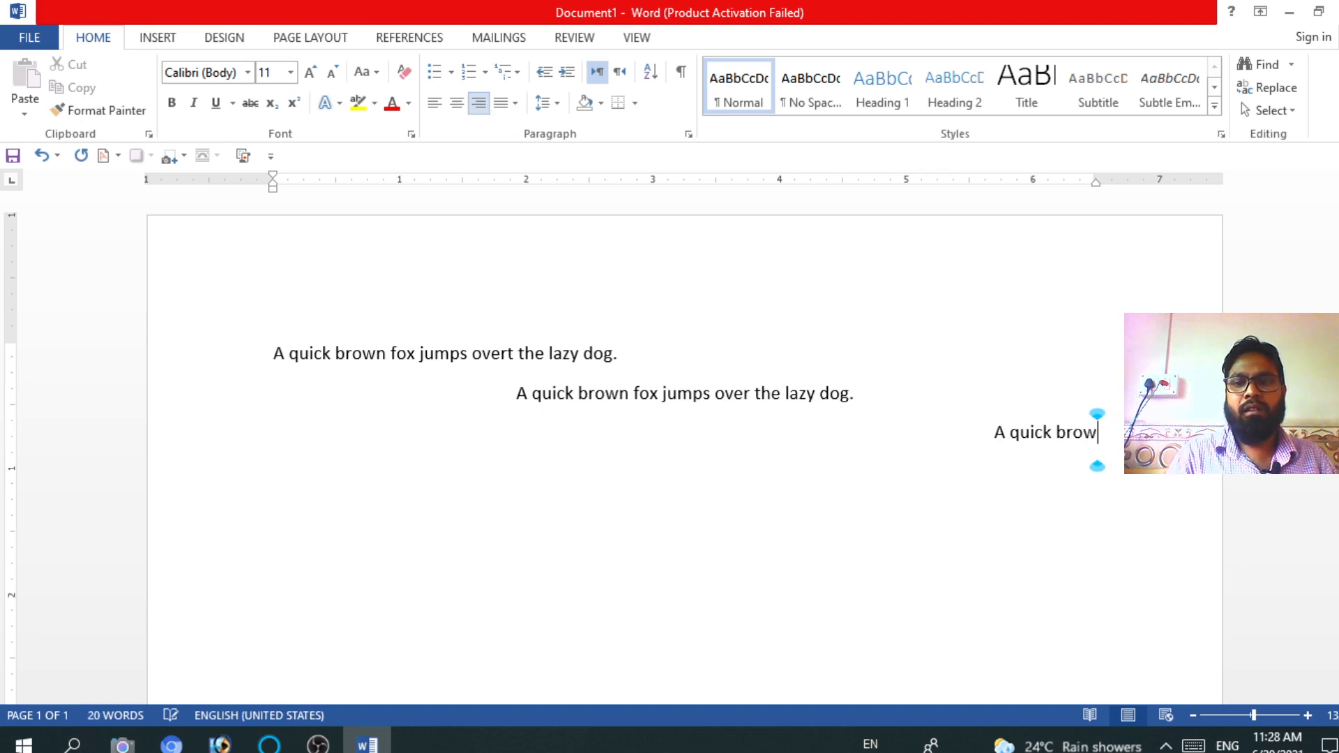
text(n fox j)
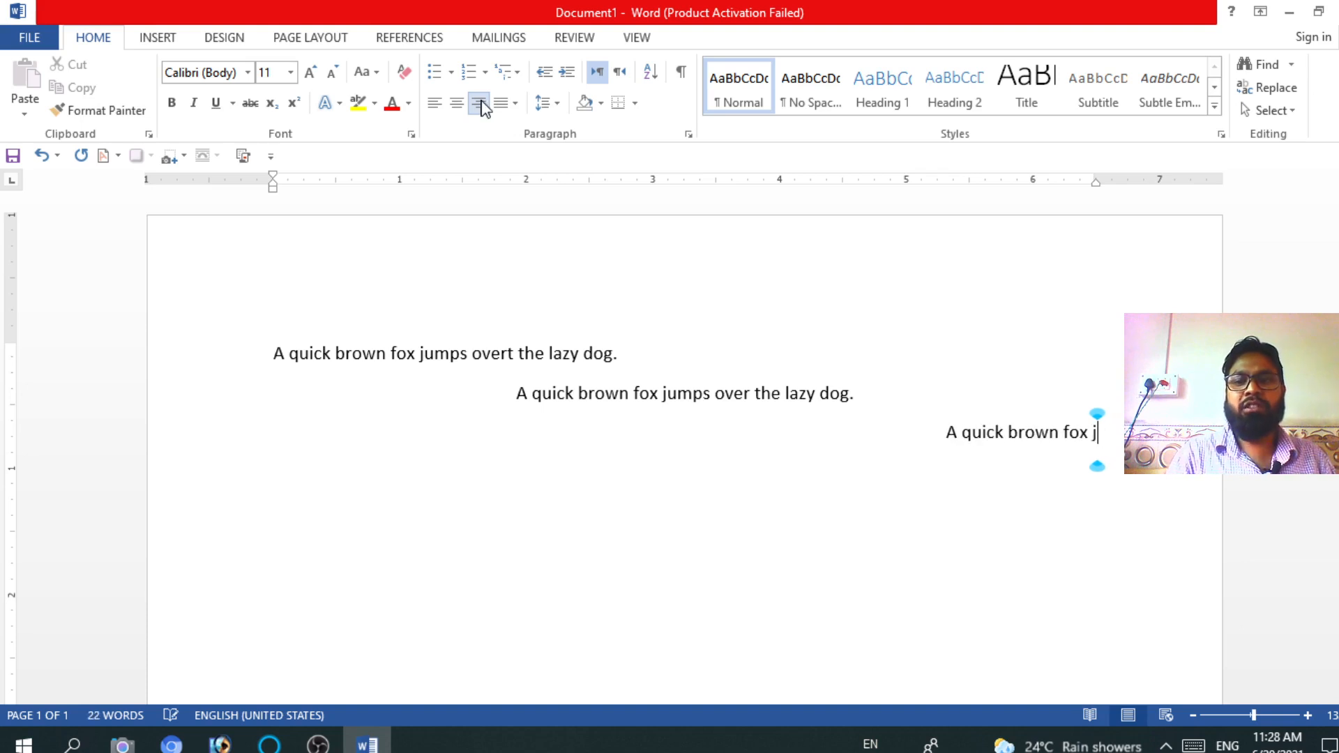
text(umps over)
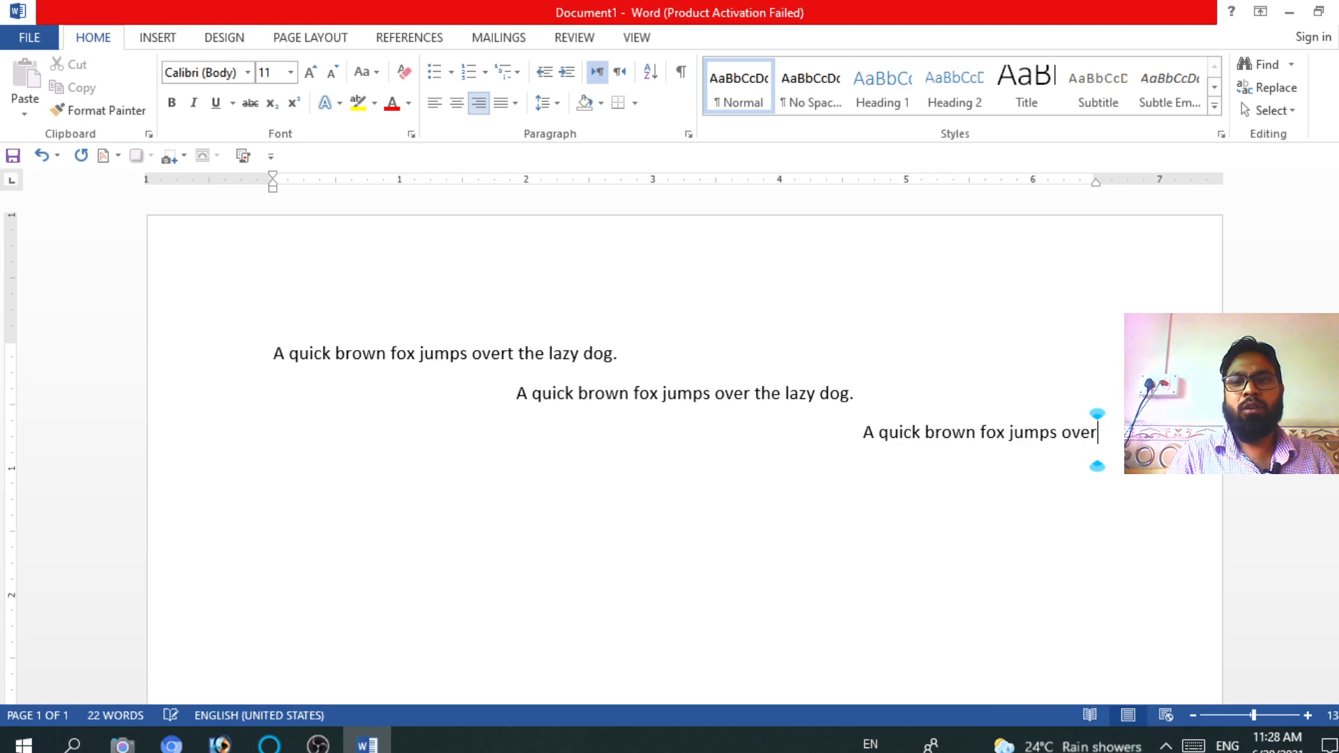
text( the lazy)
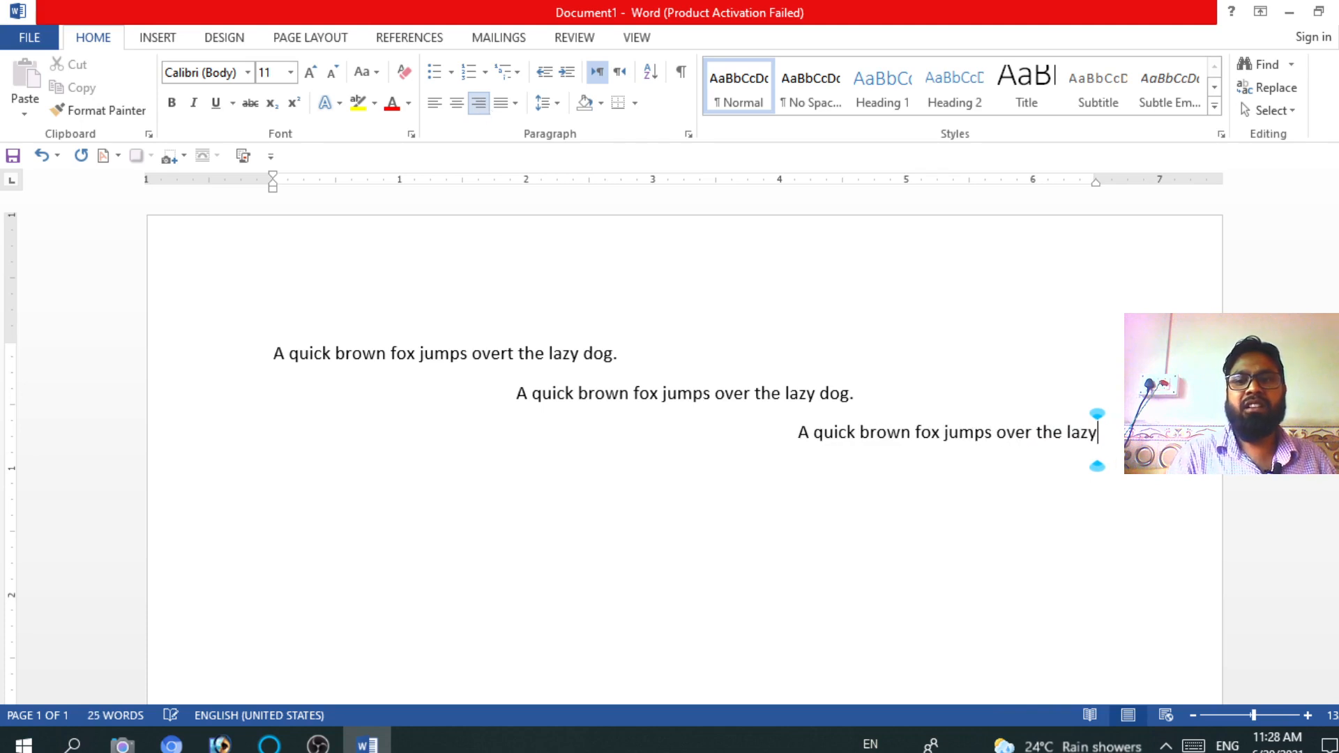
text( dog)
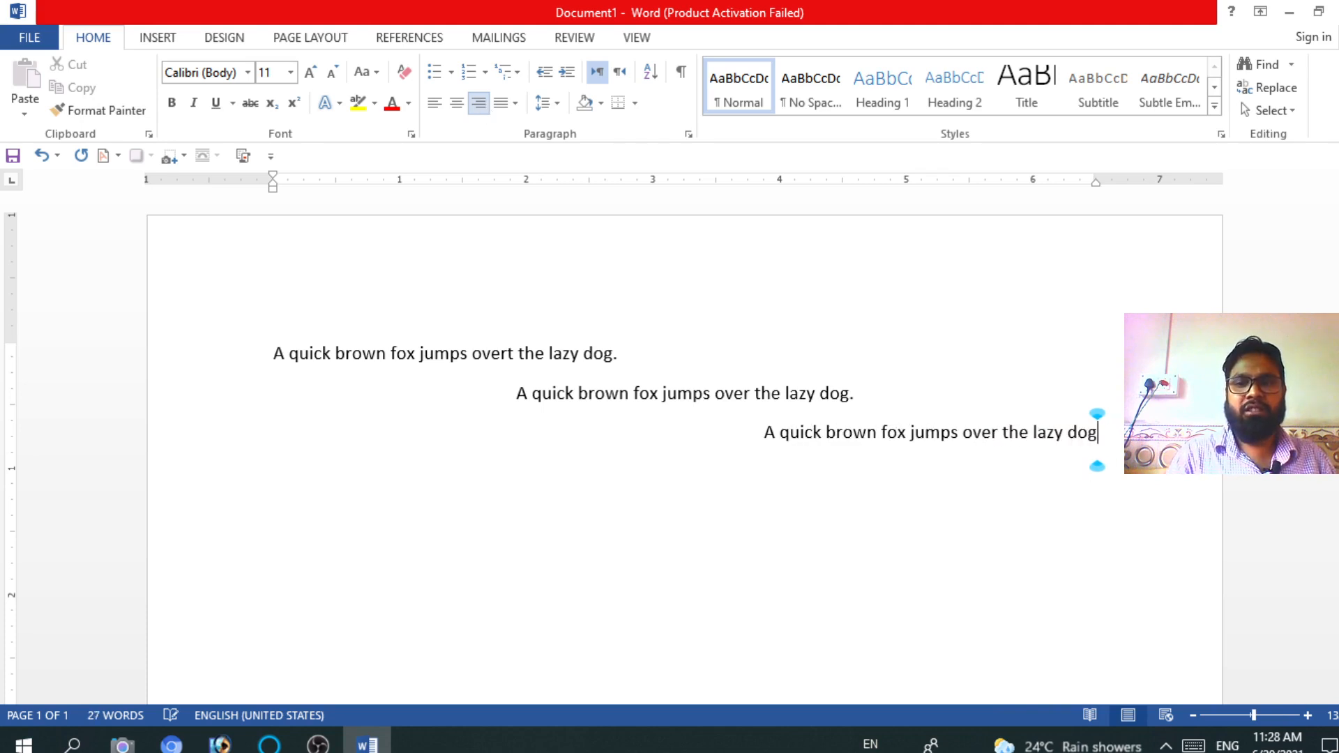
text(.)
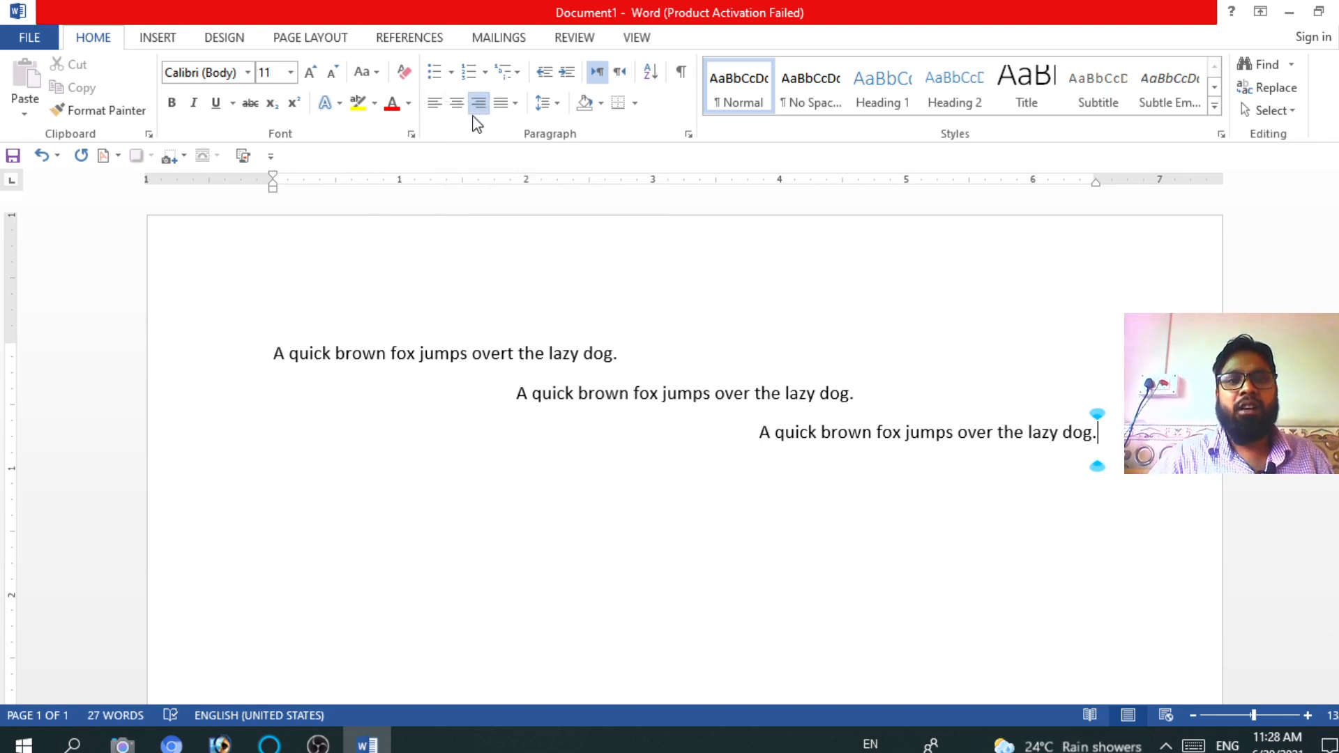
key(Return)
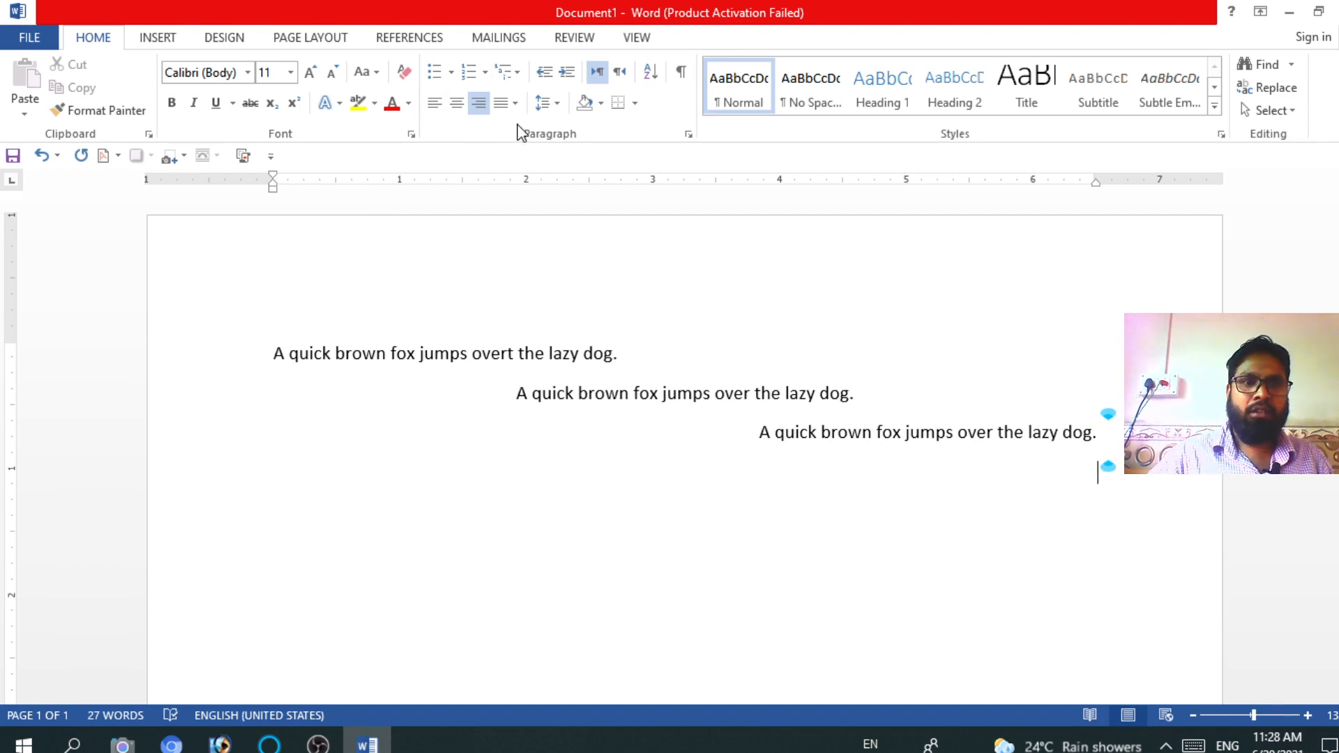
Left-align the fourth line and generate four paragraphs of sample text there with =rand(4).
click(434, 103)
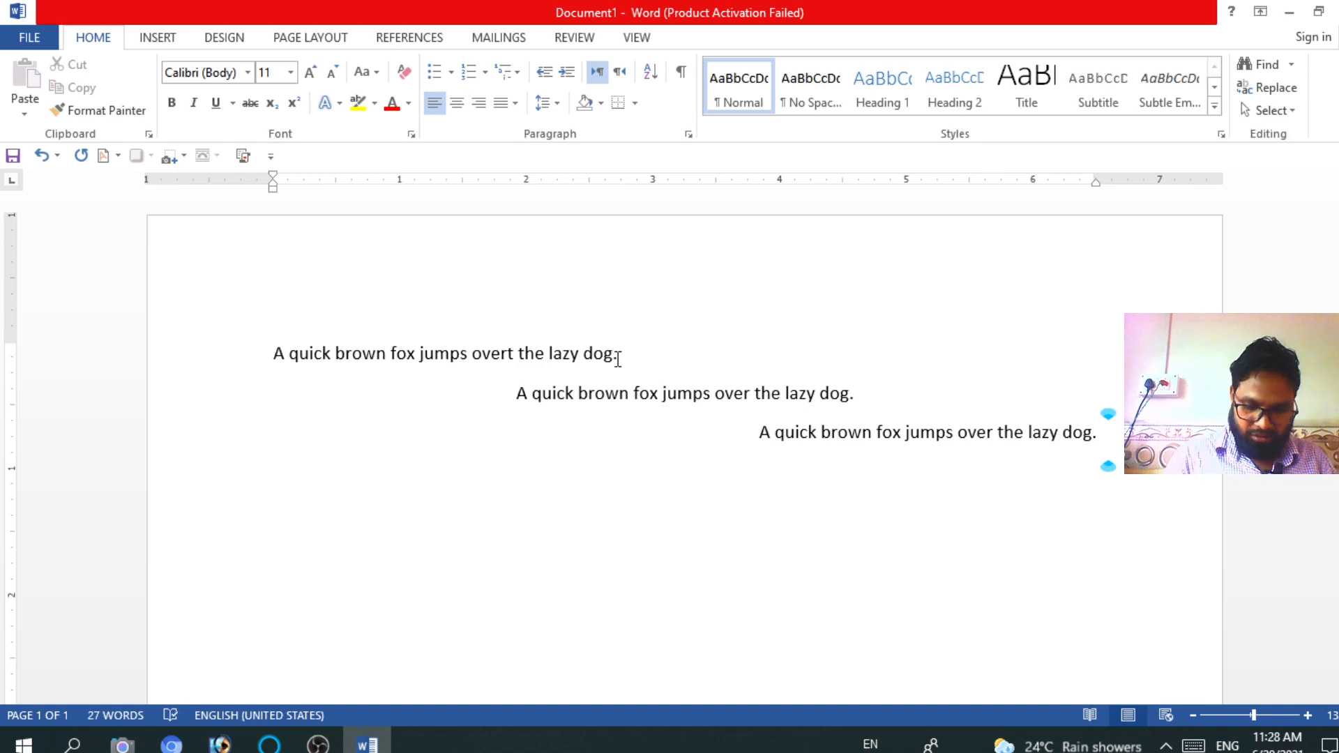
text(=ra)
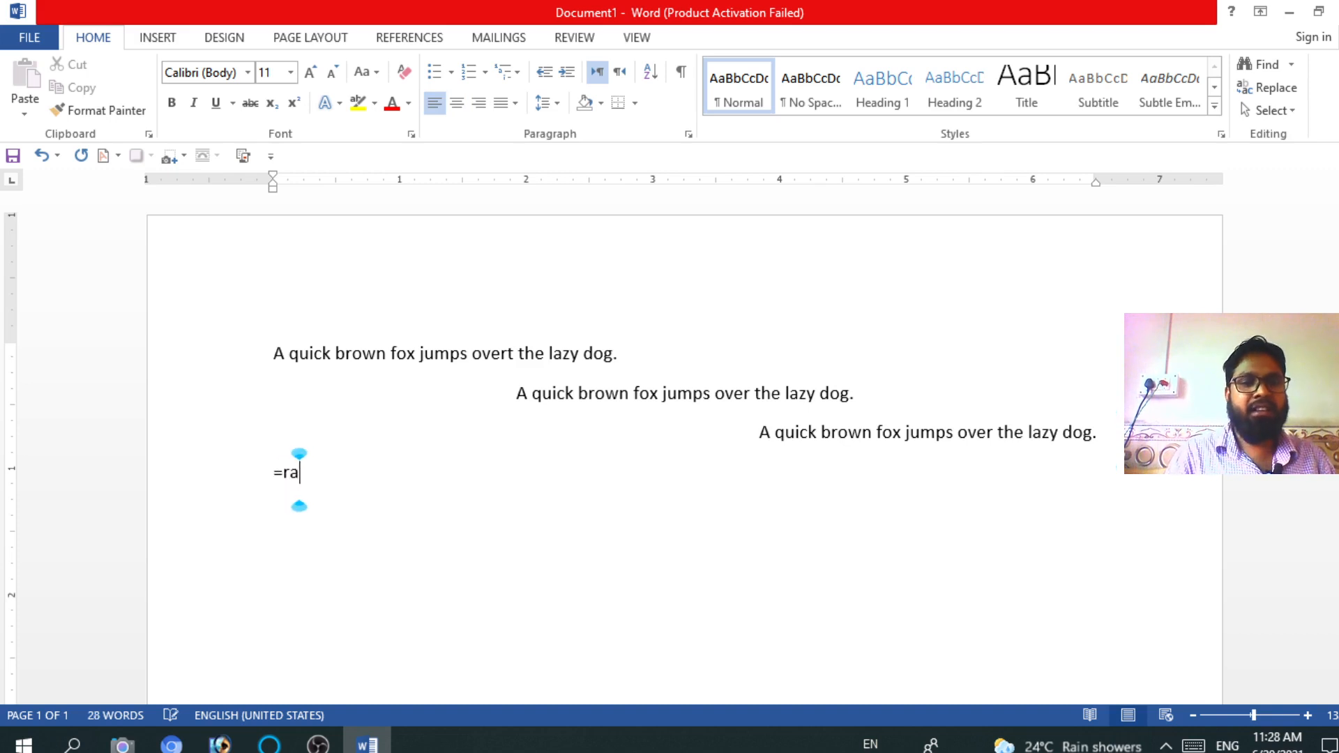
text(nd)
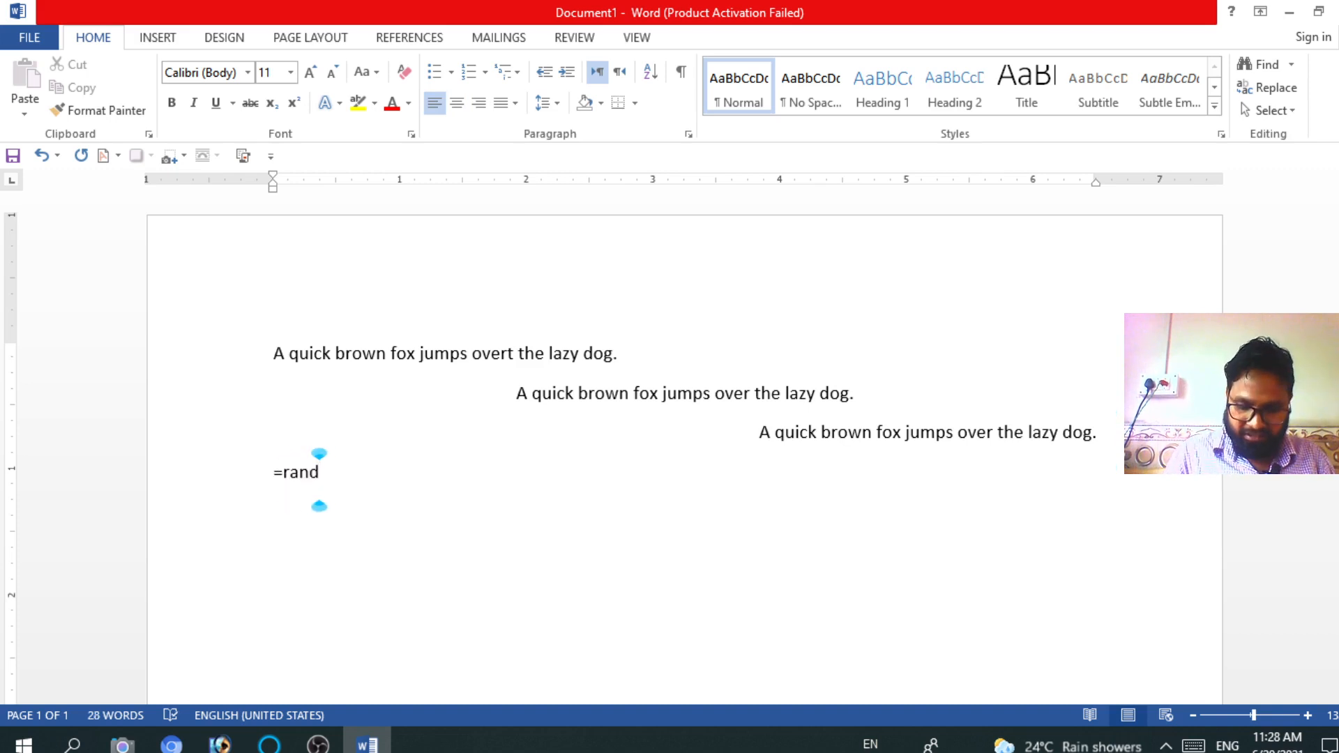
text(9)
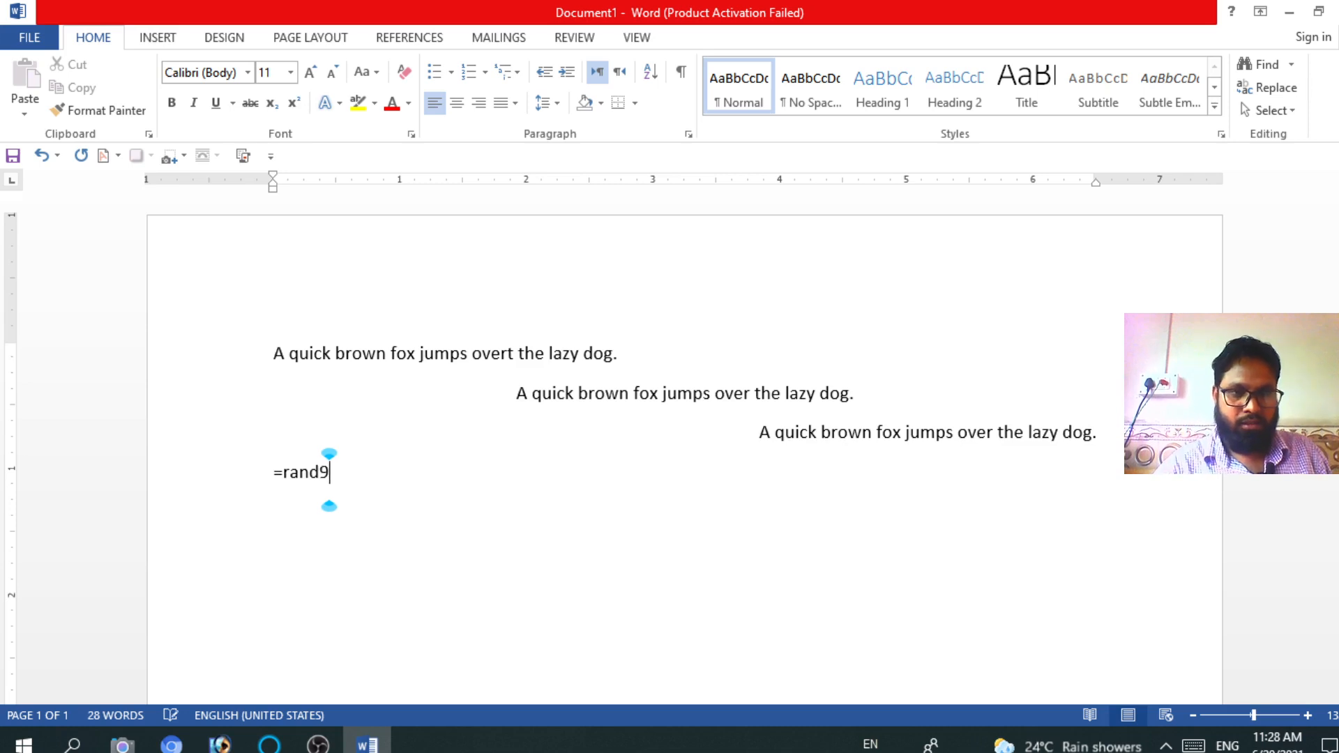
key(BackSpace)
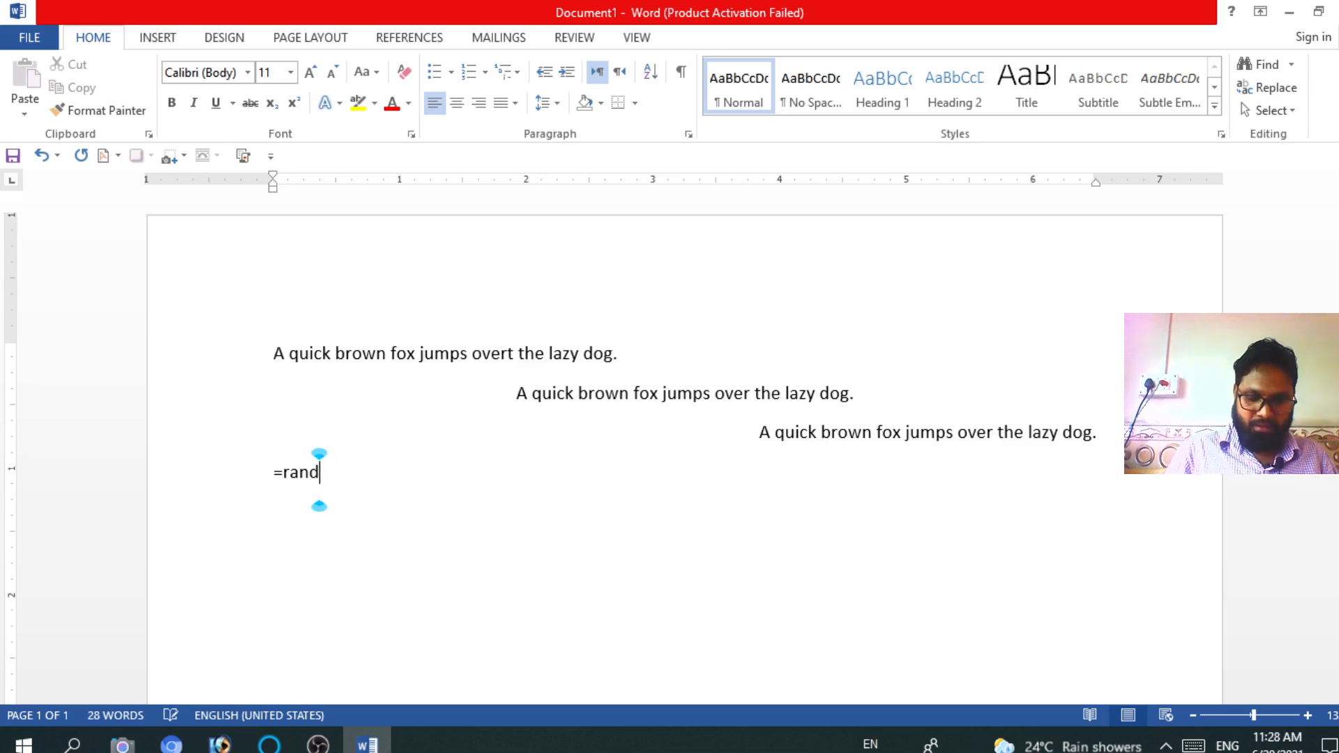
text(()
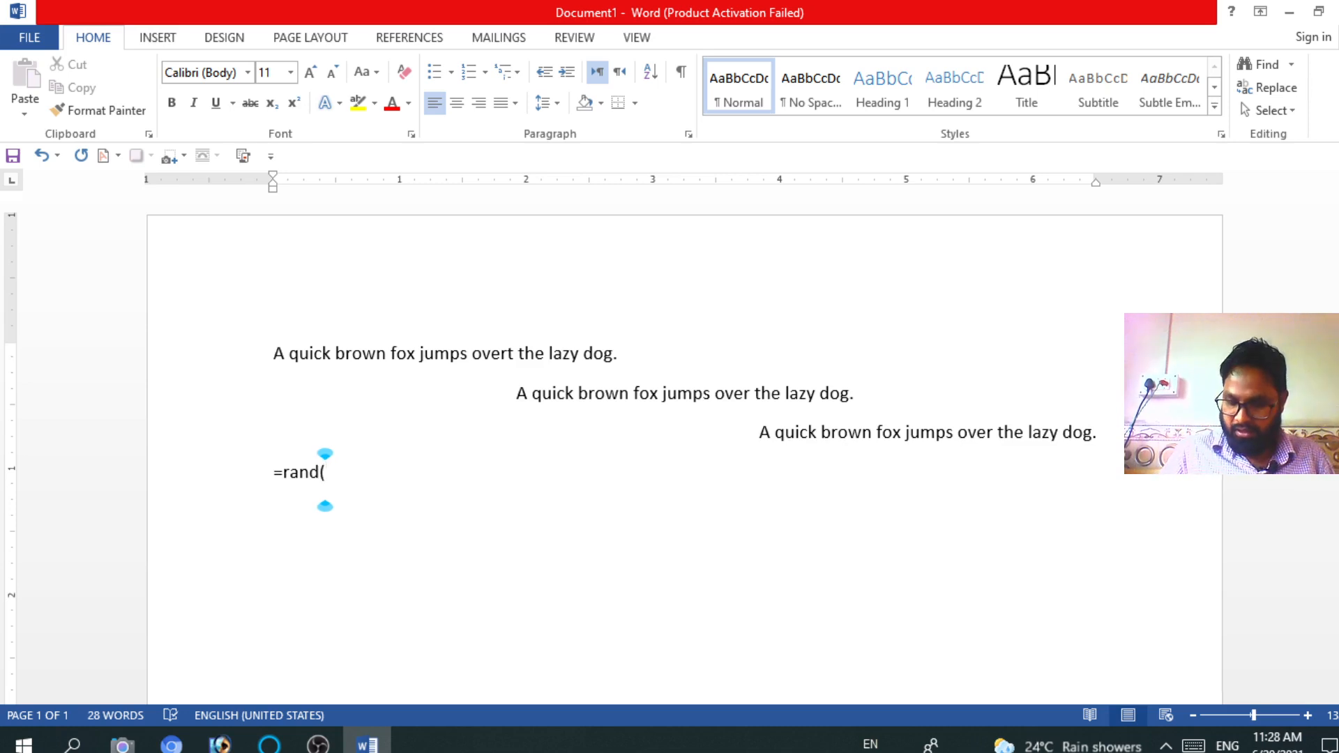
text(4)
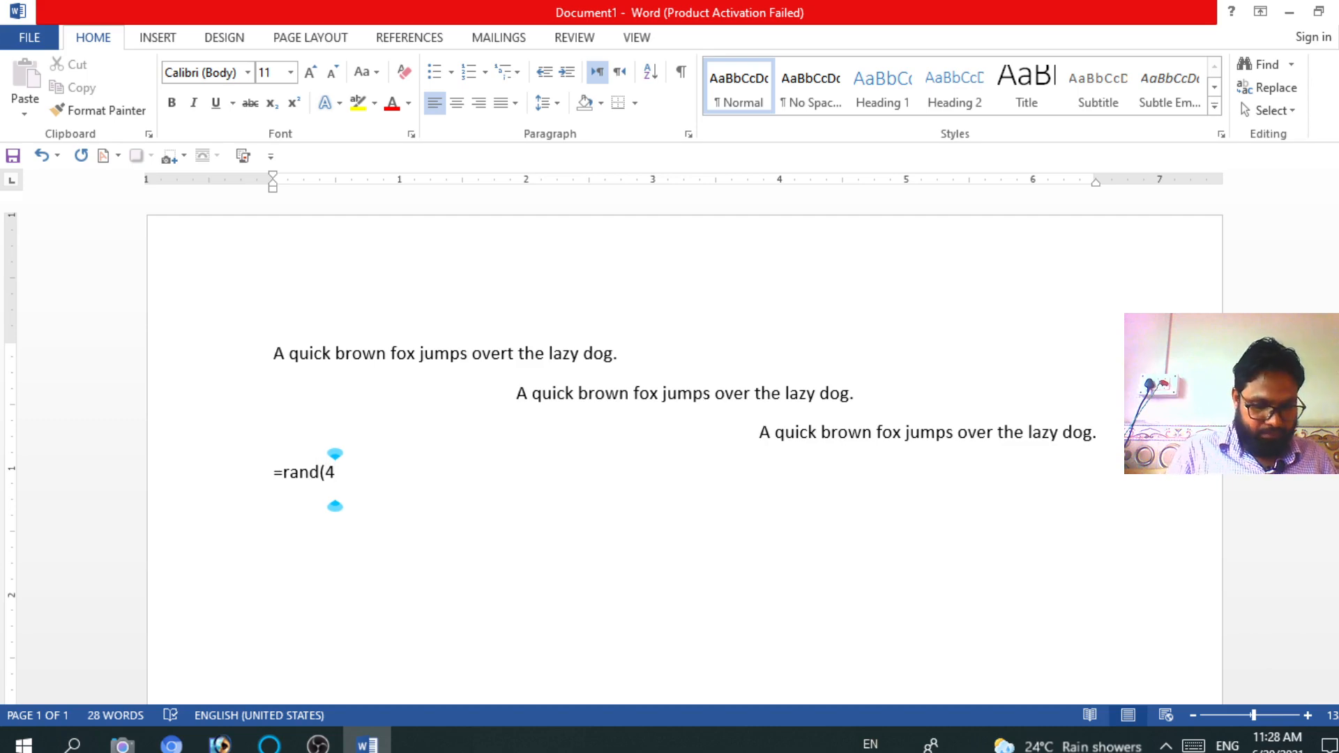
text())
key(Return)
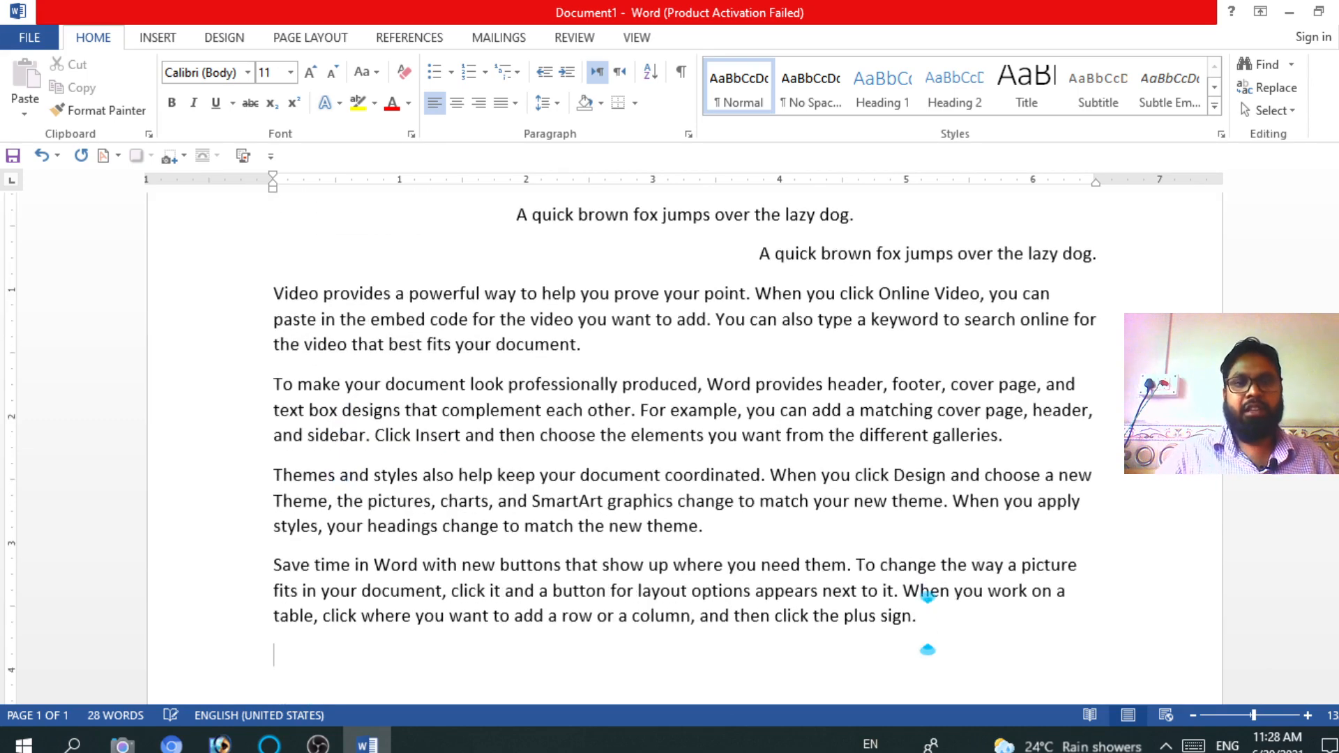
scroll(818, 415, up, 3)
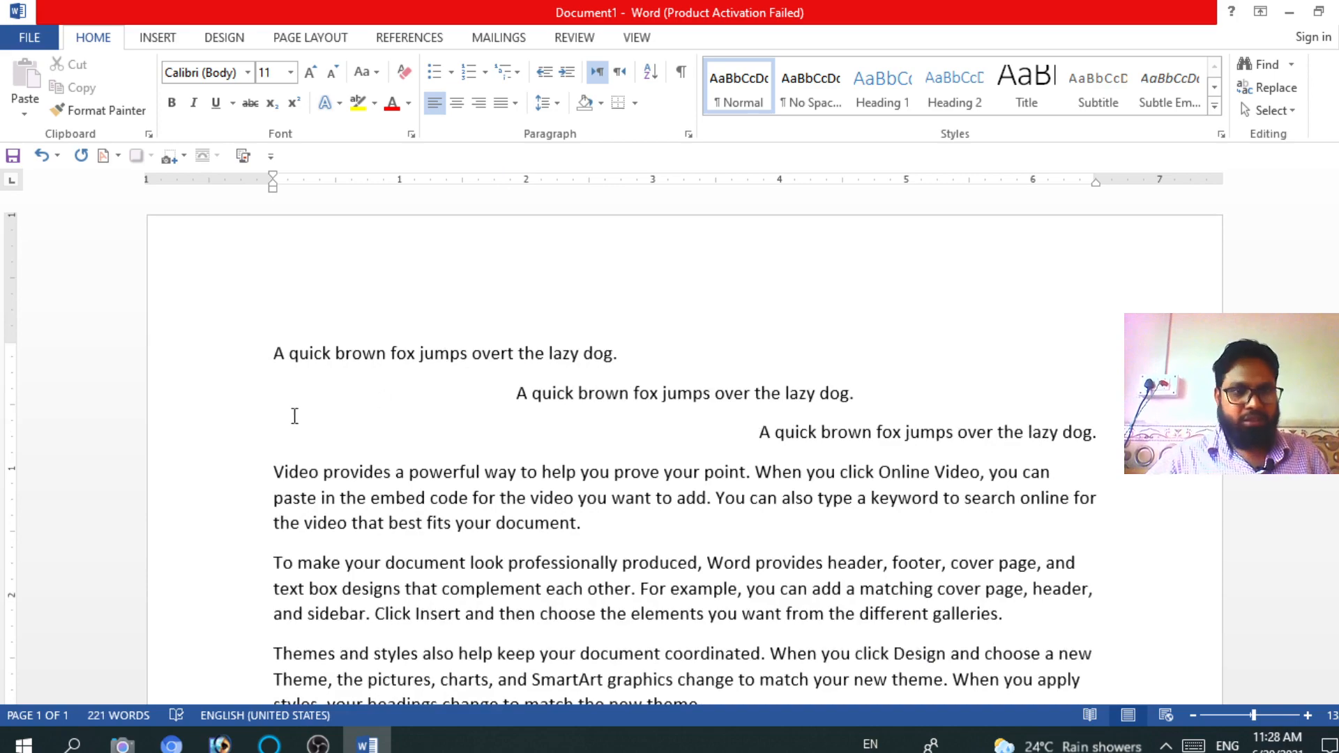
Apply Justify Low alignment to all the text in the document and review the paragraphs.
key(ctrl+a)
scroll(670, 419, down, 5)
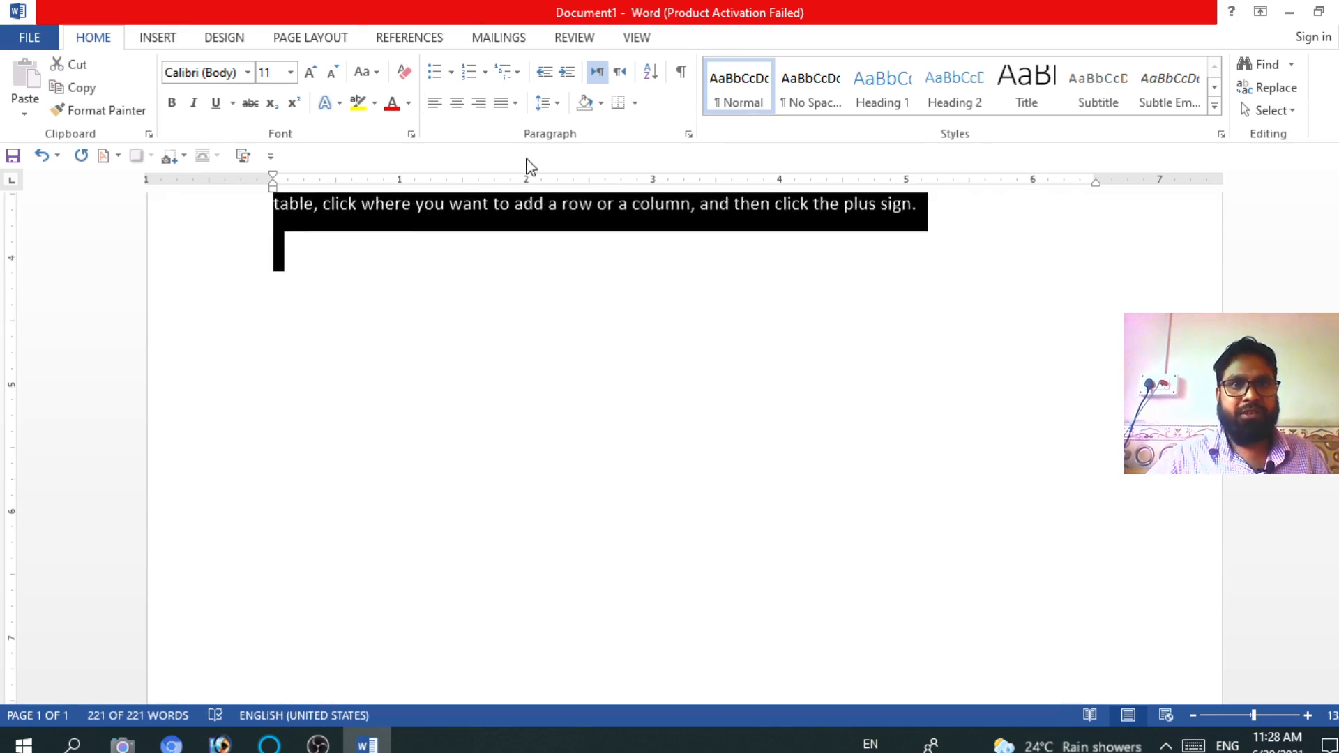
click(500, 106)
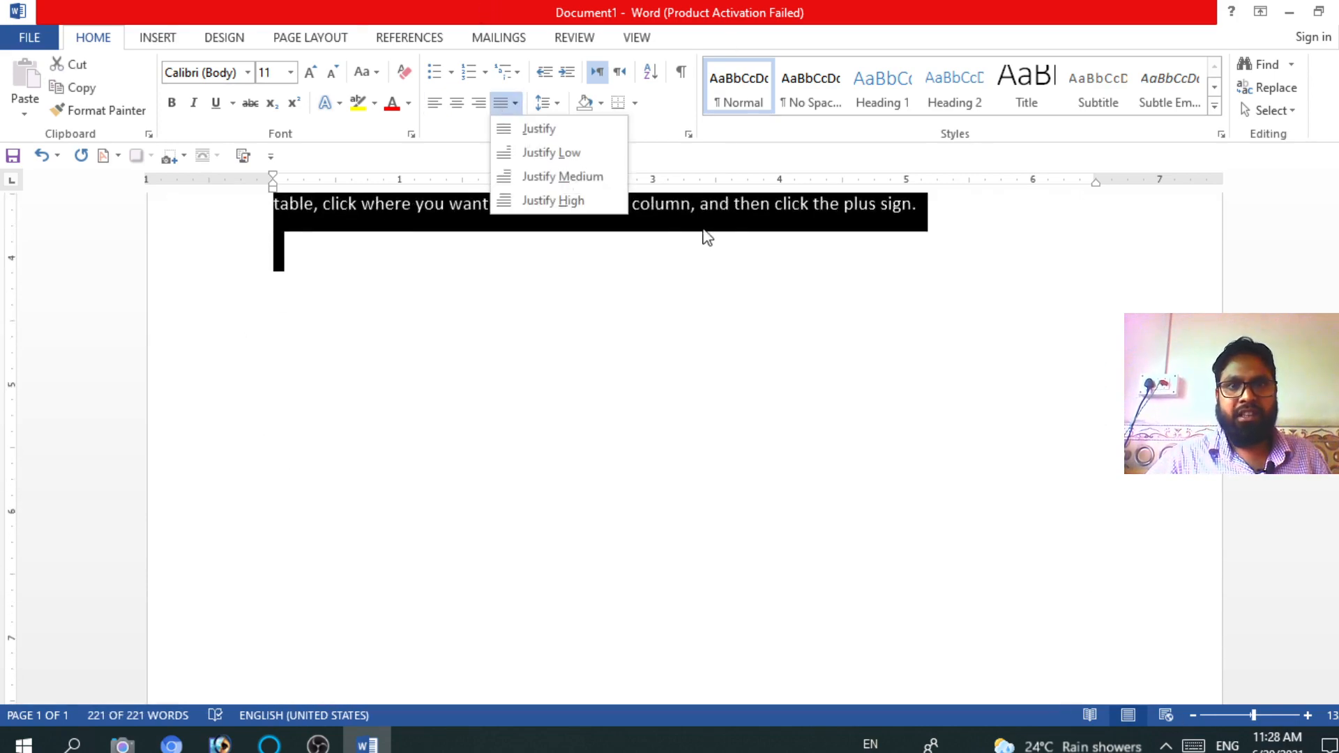
click(554, 155)
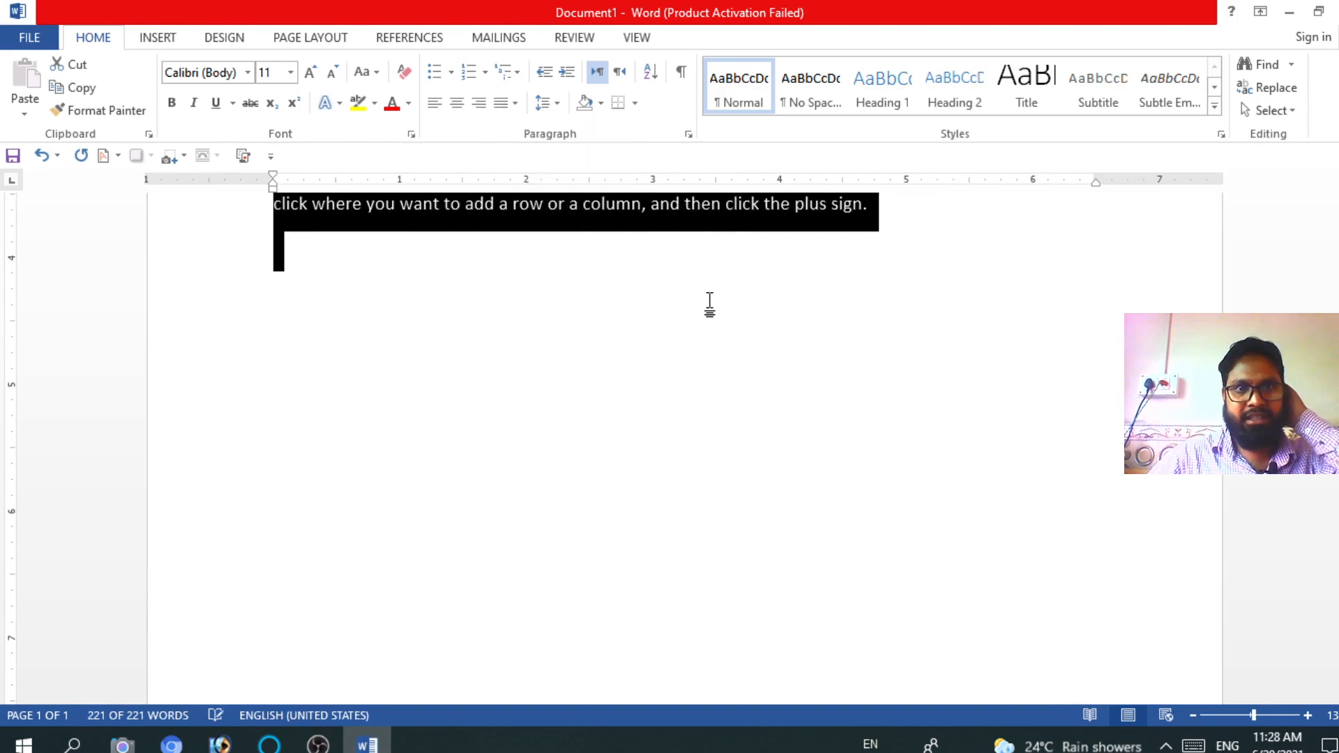
scroll(810, 347, up, 5)
scroll(874, 404, down, 5)
scroll(936, 407, up, 5)
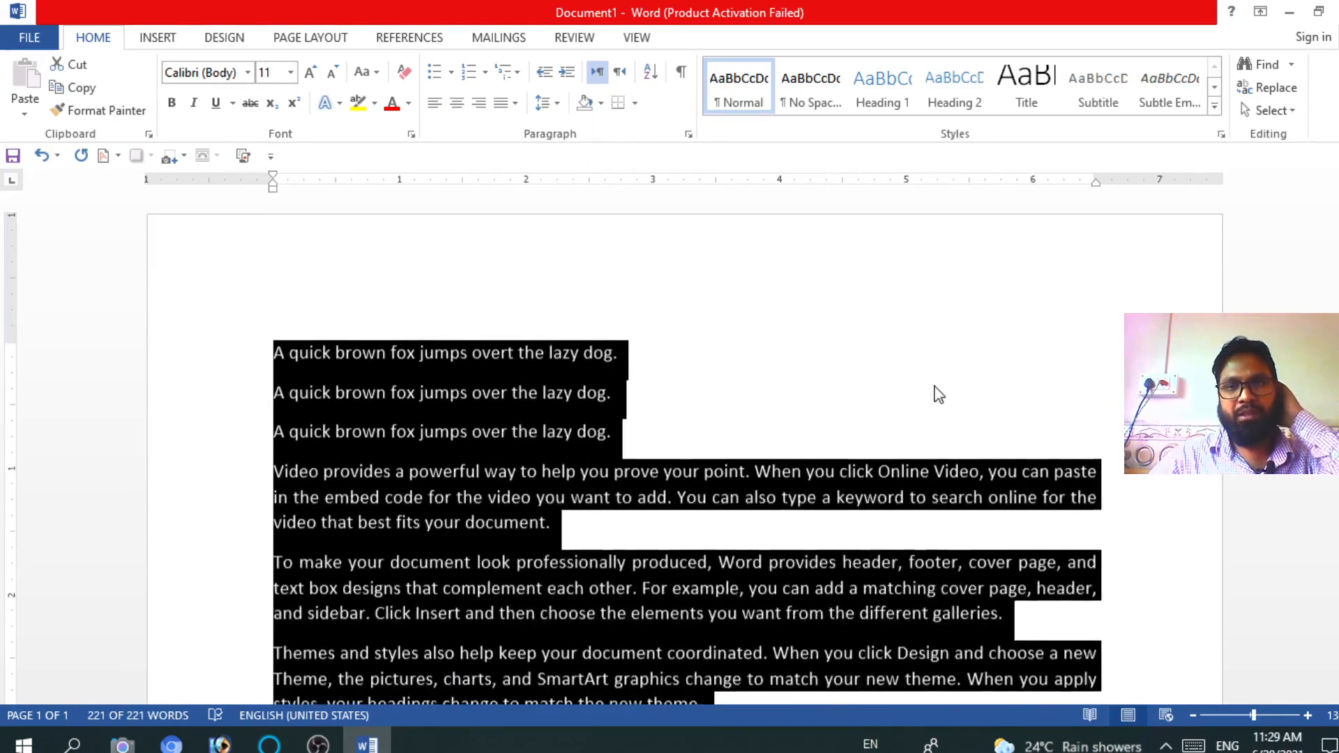
scroll(481, 388, down, 3)
scroll(482, 389, up, 3)
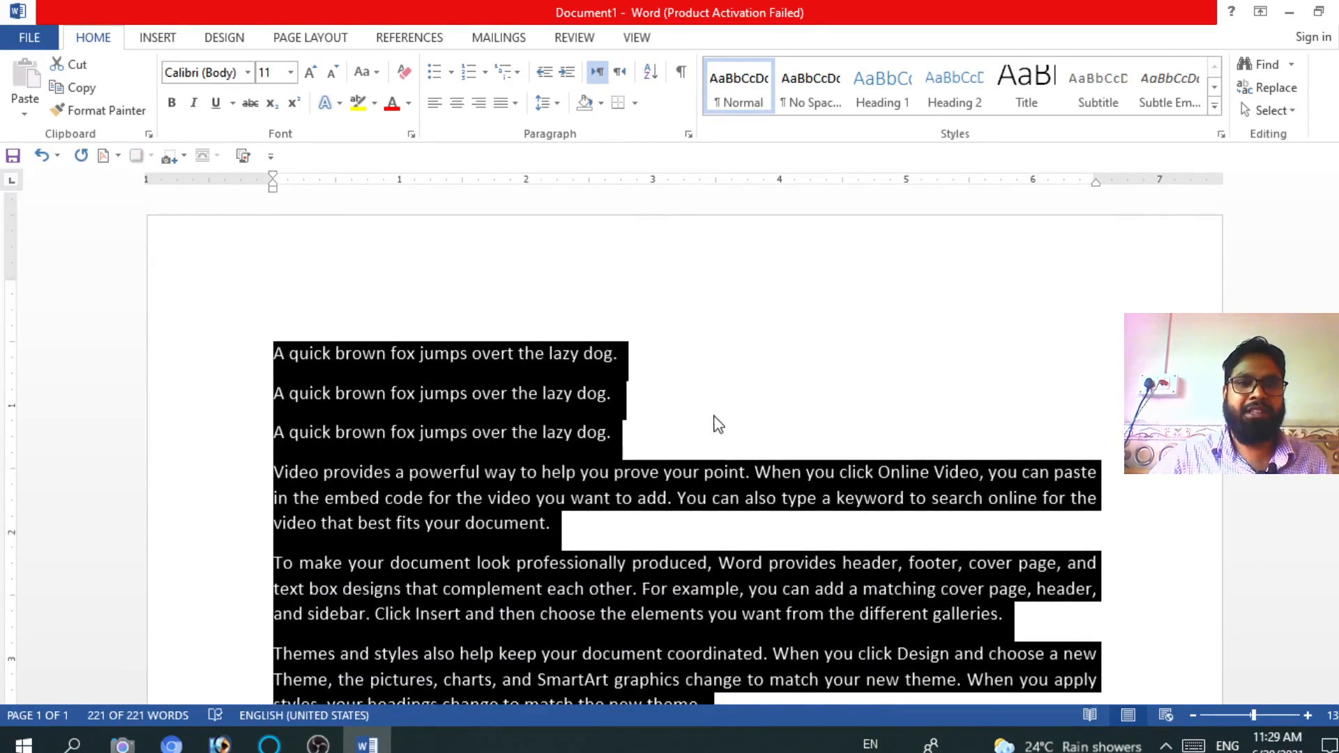
scroll(470, 317, down, 5)
scroll(471, 317, up, 4)
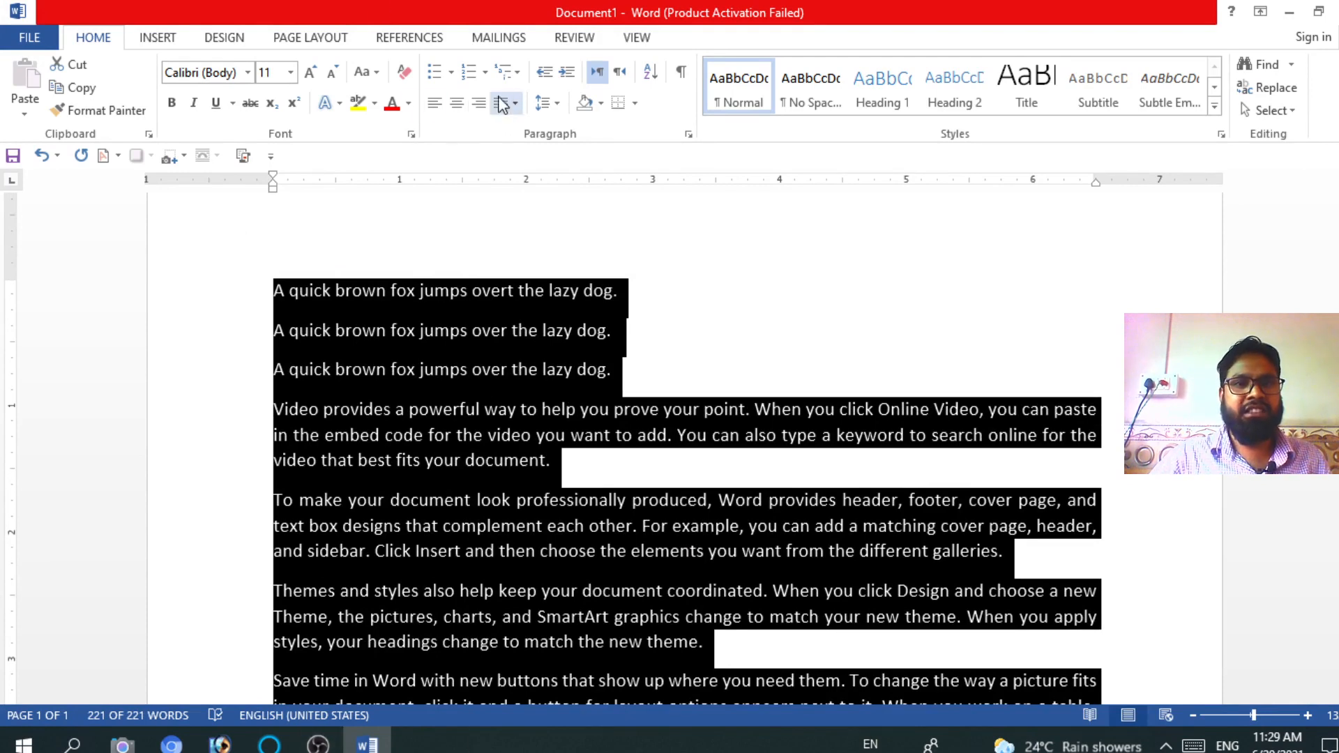
Set the line spacing of all the selected text to 2.0 and clear the selection.
click(559, 105)
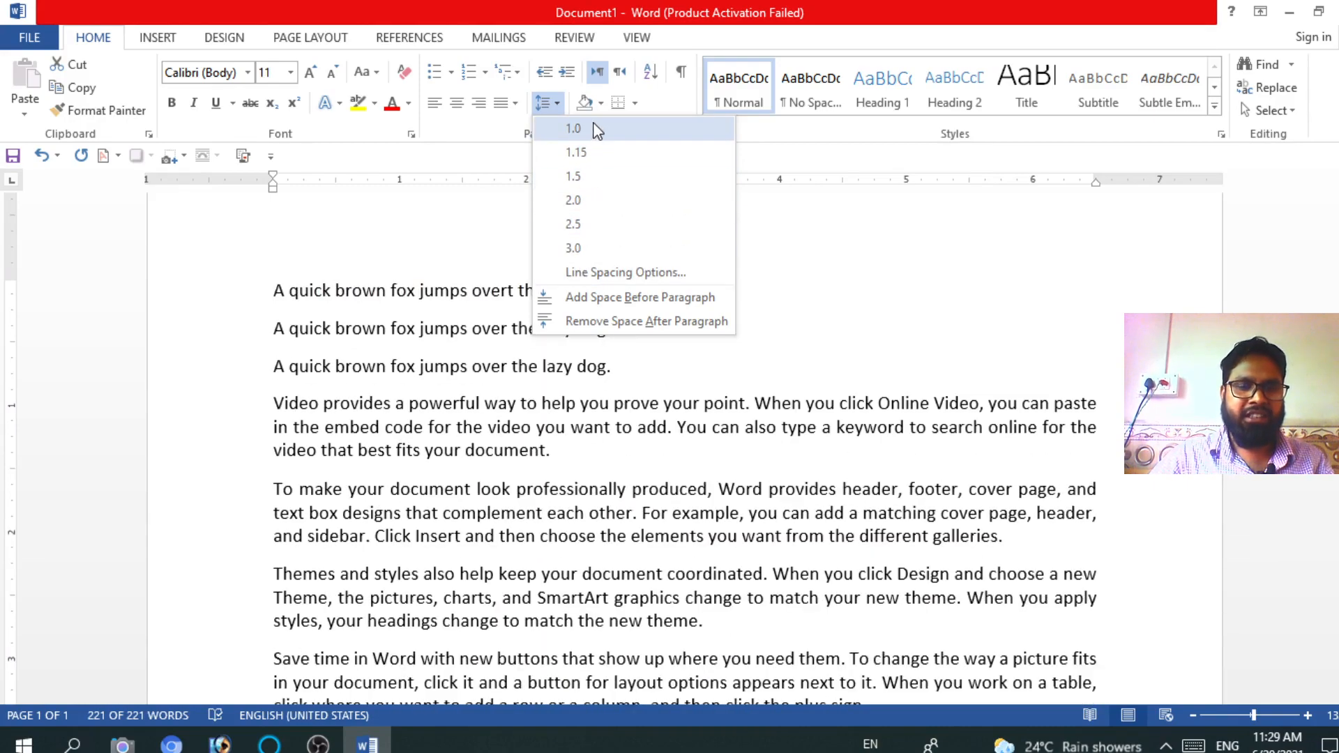
click(577, 201)
scroll(522, 404, down, 15)
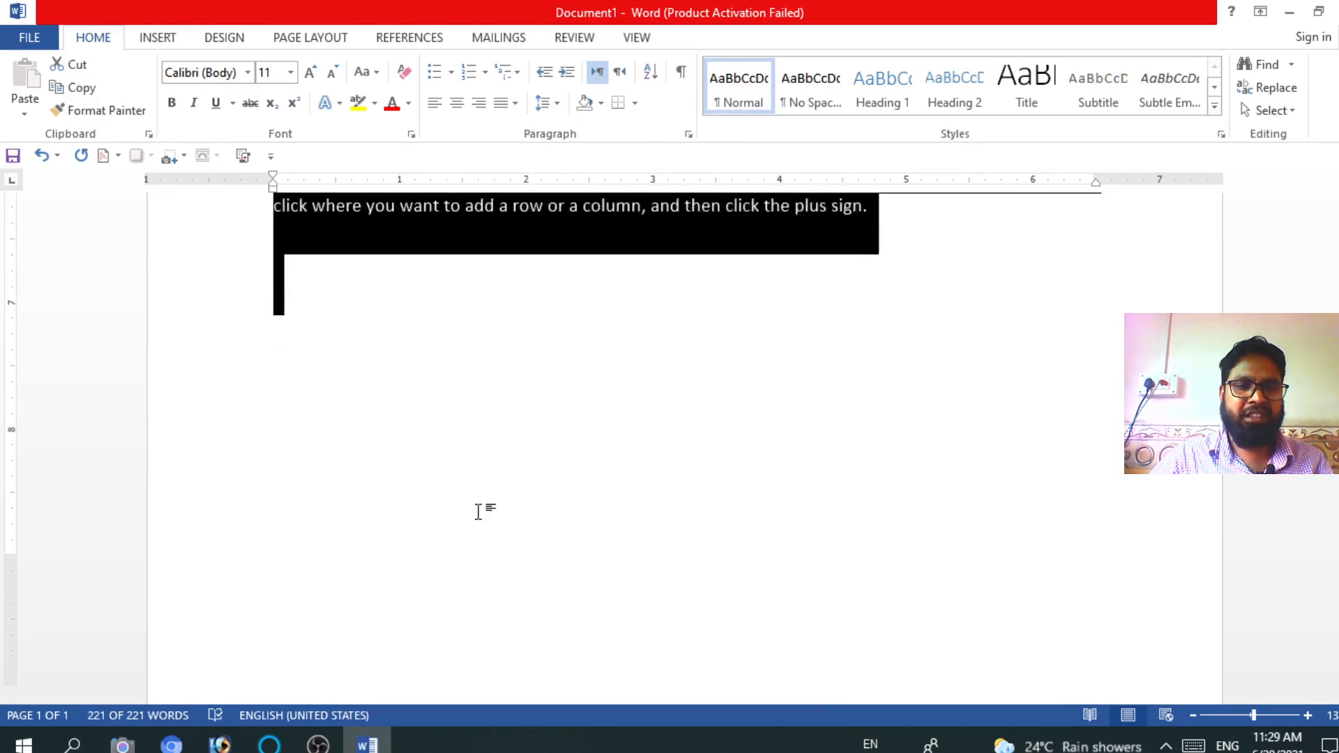
scroll(480, 508, up, 8)
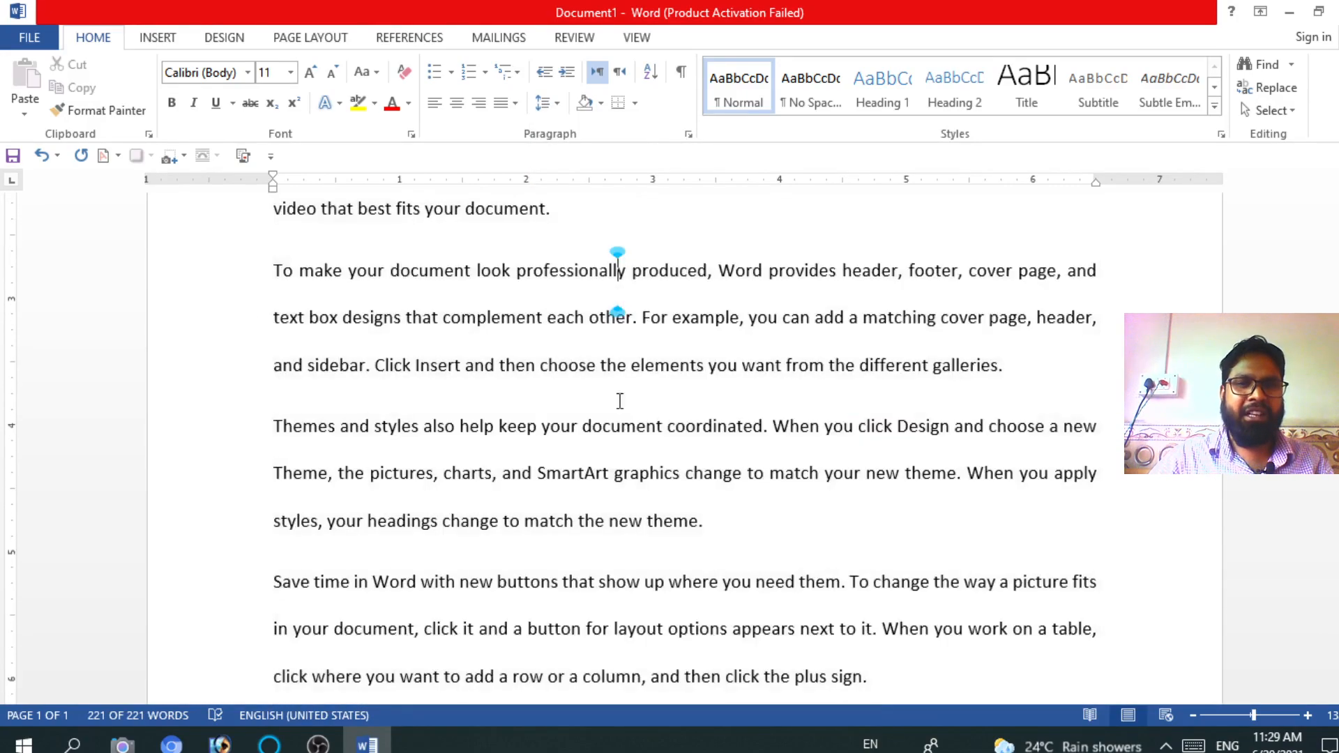
click(621, 318)
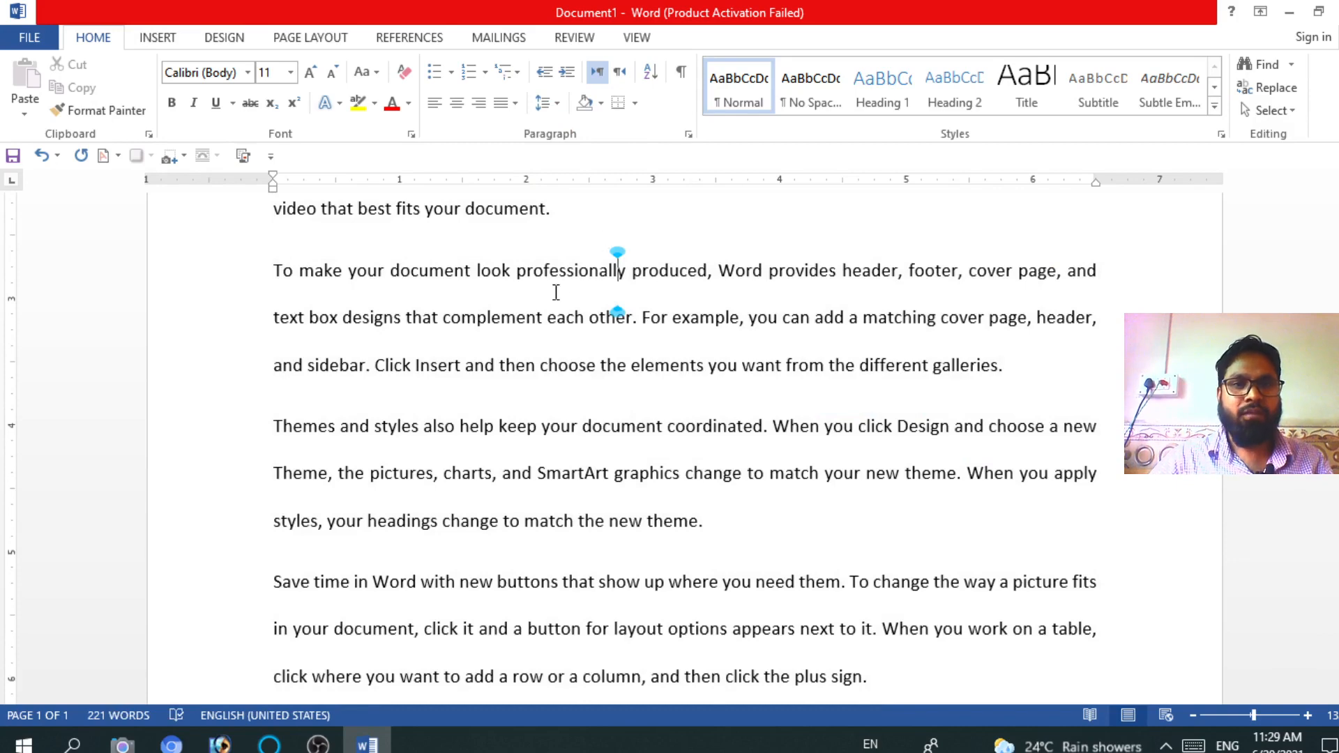
Select all the text in the document and set its line spacing to 1.0.
scroll(471, 348, up, 3)
key(ctrl+a)
scroll(471, 349, up, 2)
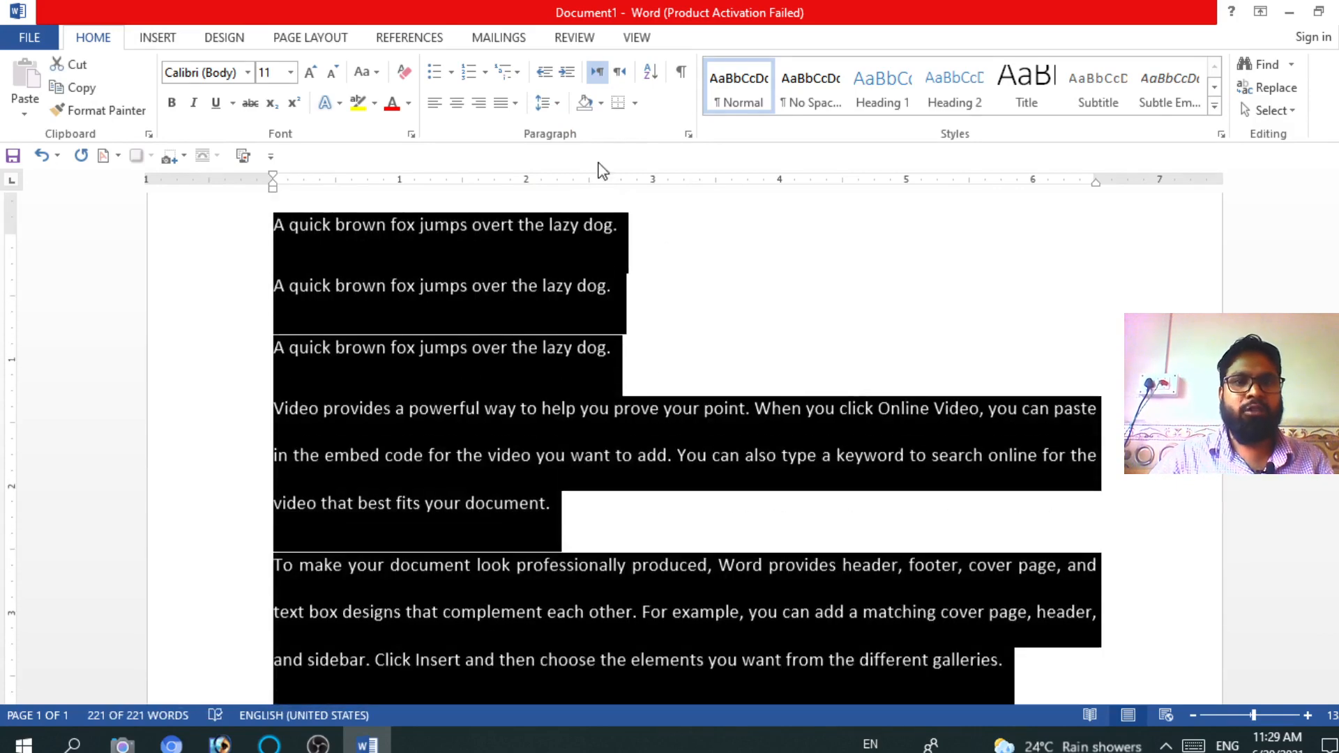
click(558, 105)
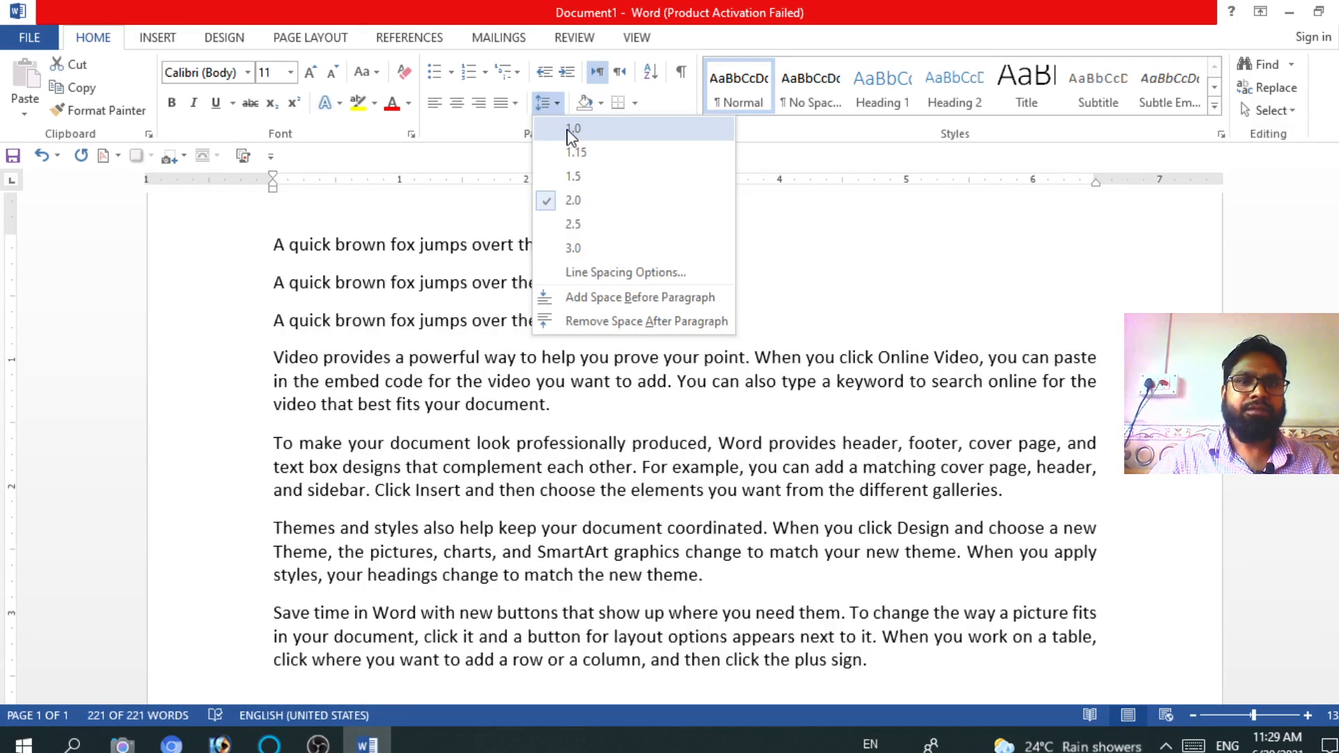
click(571, 133)
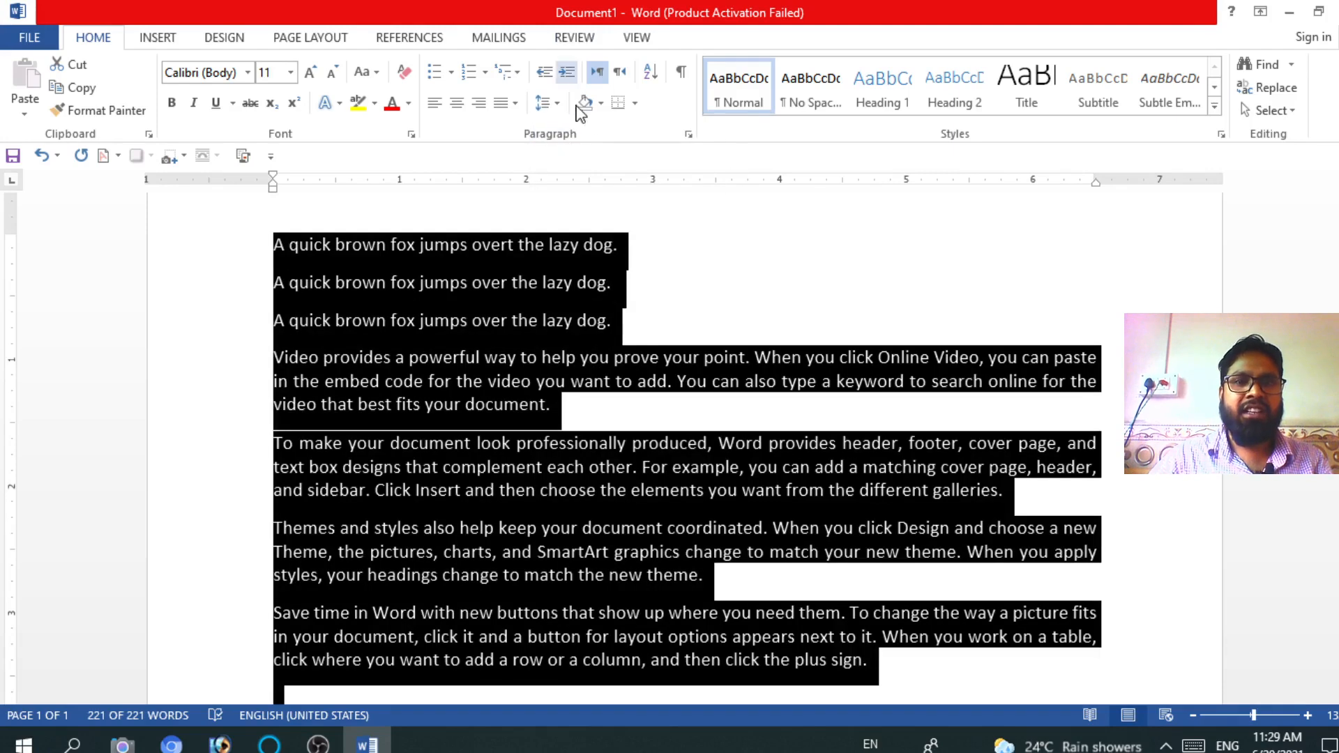
Apply No Border to all the selected text and delete it from the document.
click(635, 103)
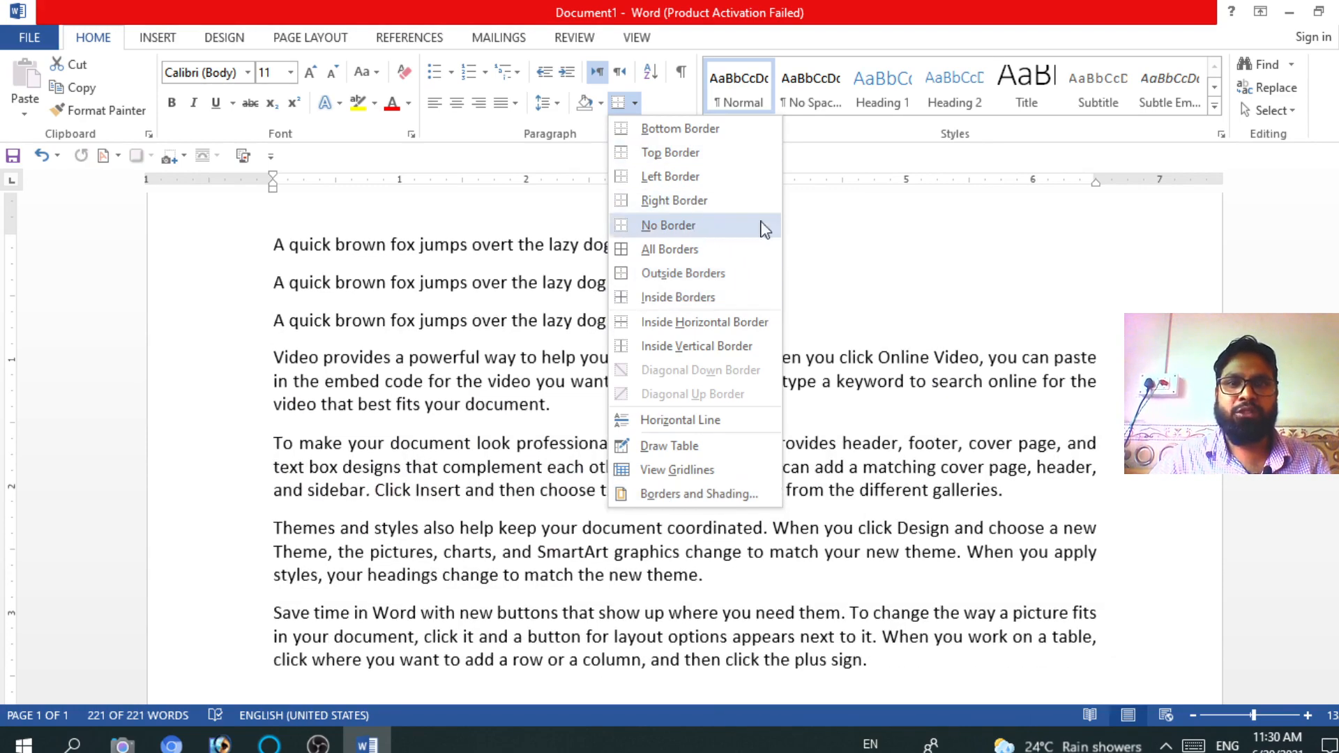
click(766, 228)
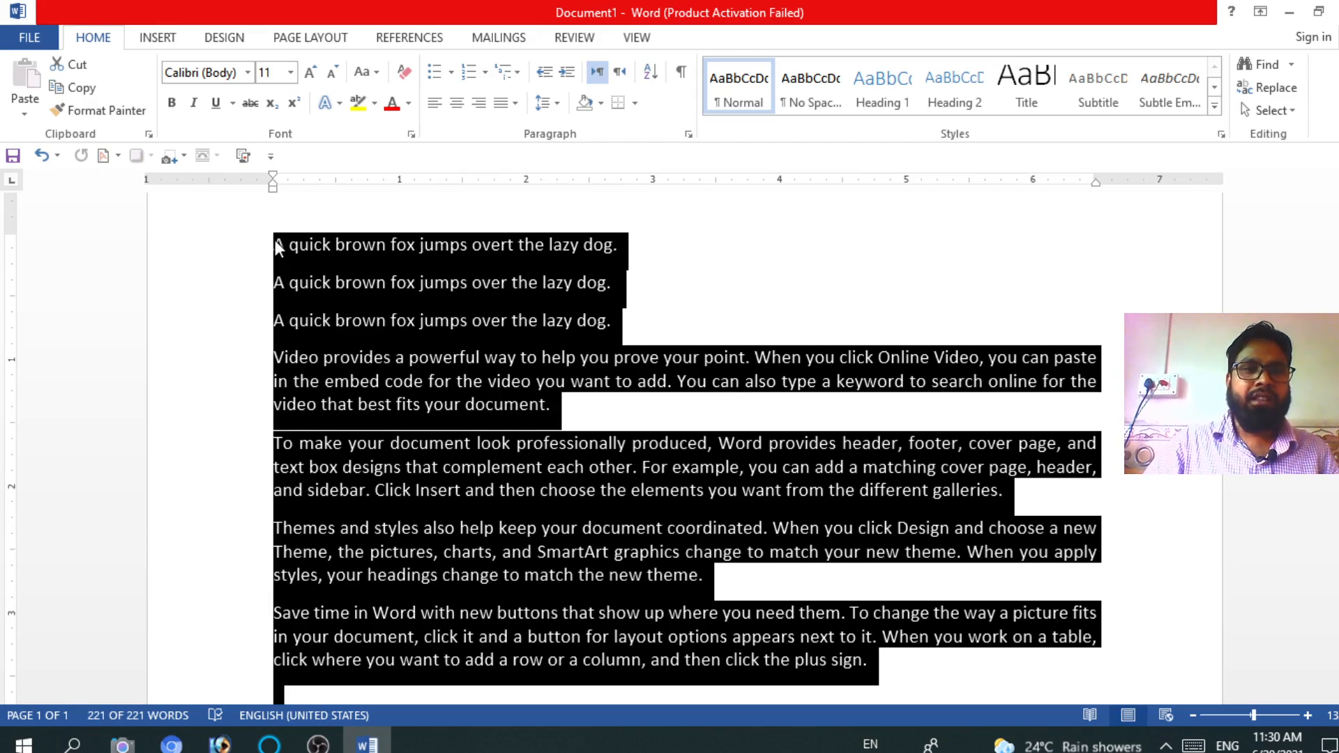
key(Delete)
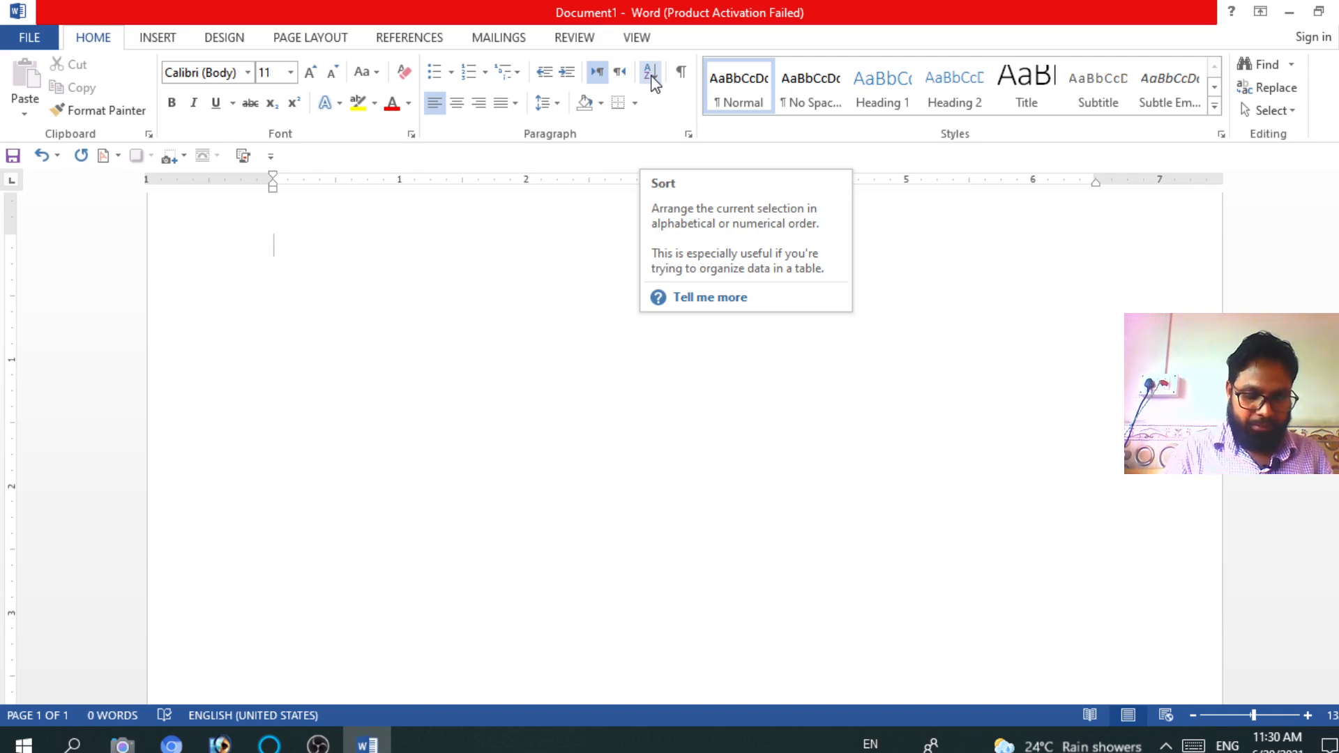
Start a list of three sample first names beginning with A, M and S, each on its own line.
text(absar)
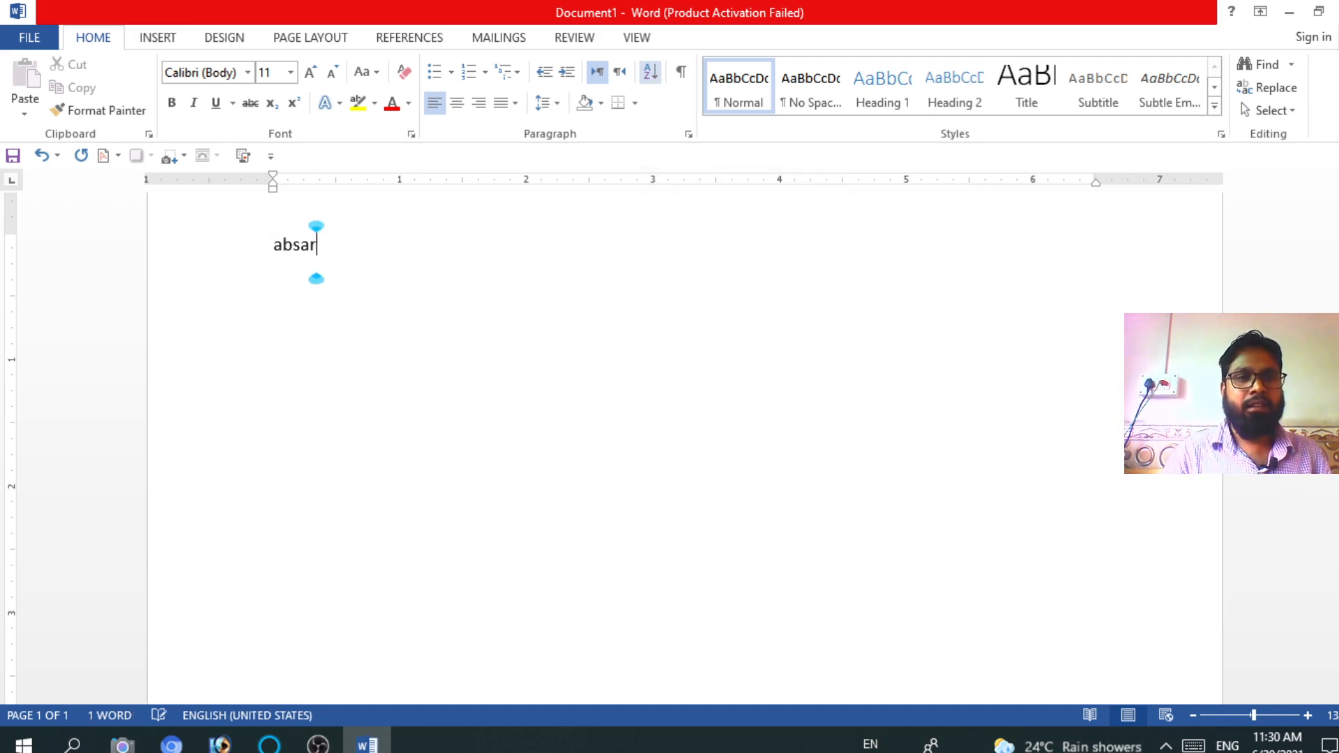
key(Return)
text(mo)
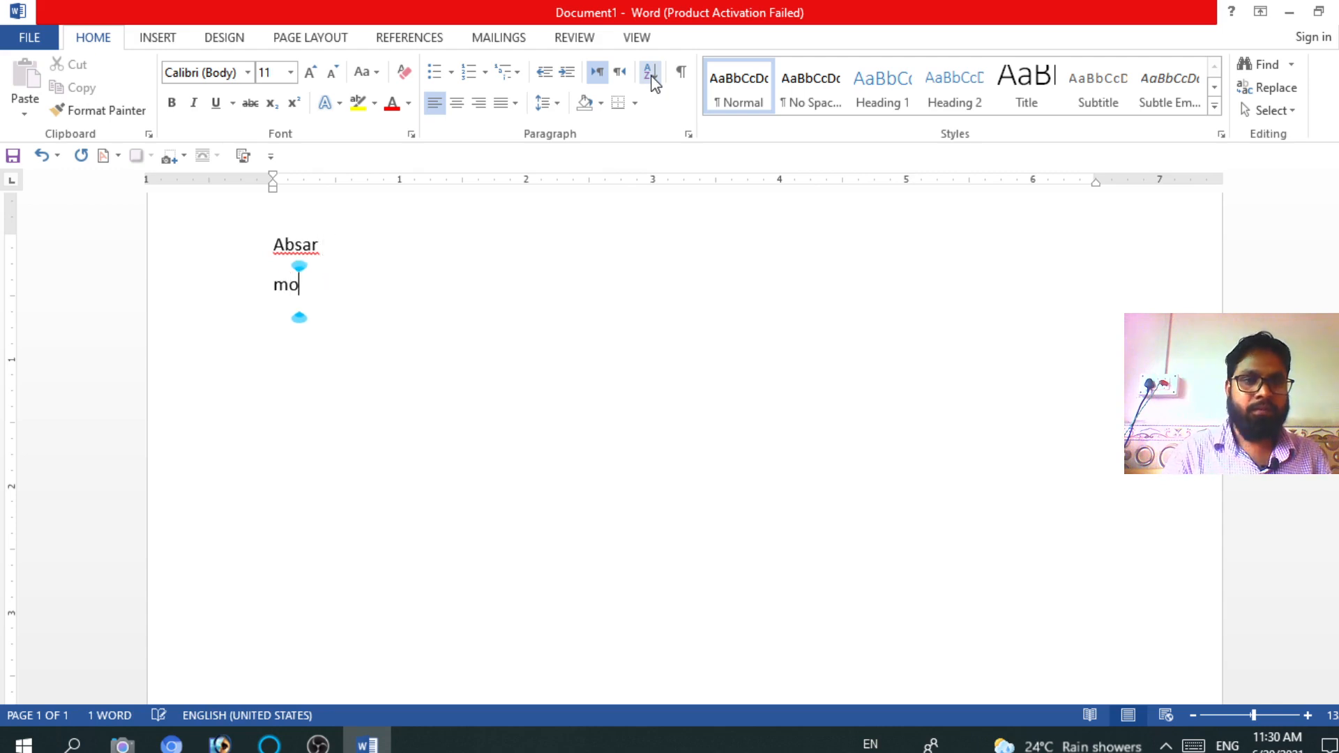
text(han)
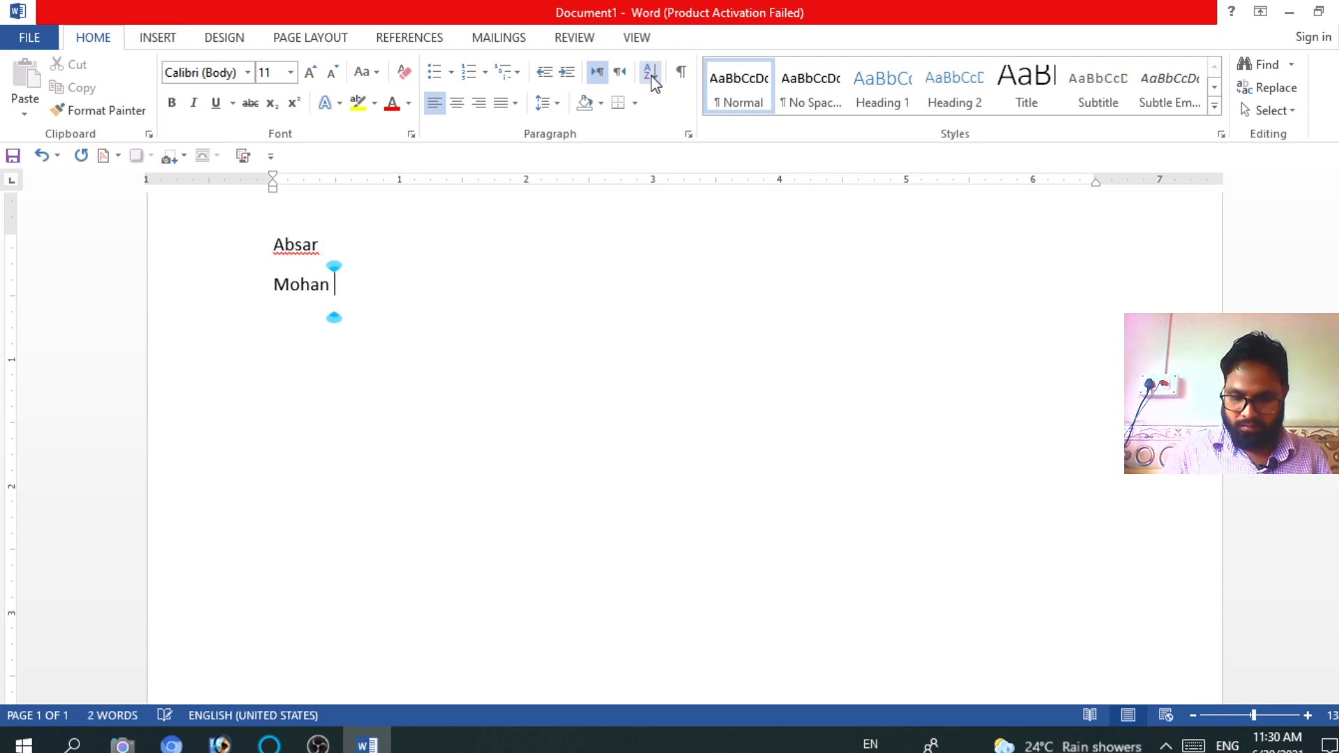
key(Return)
text(so)
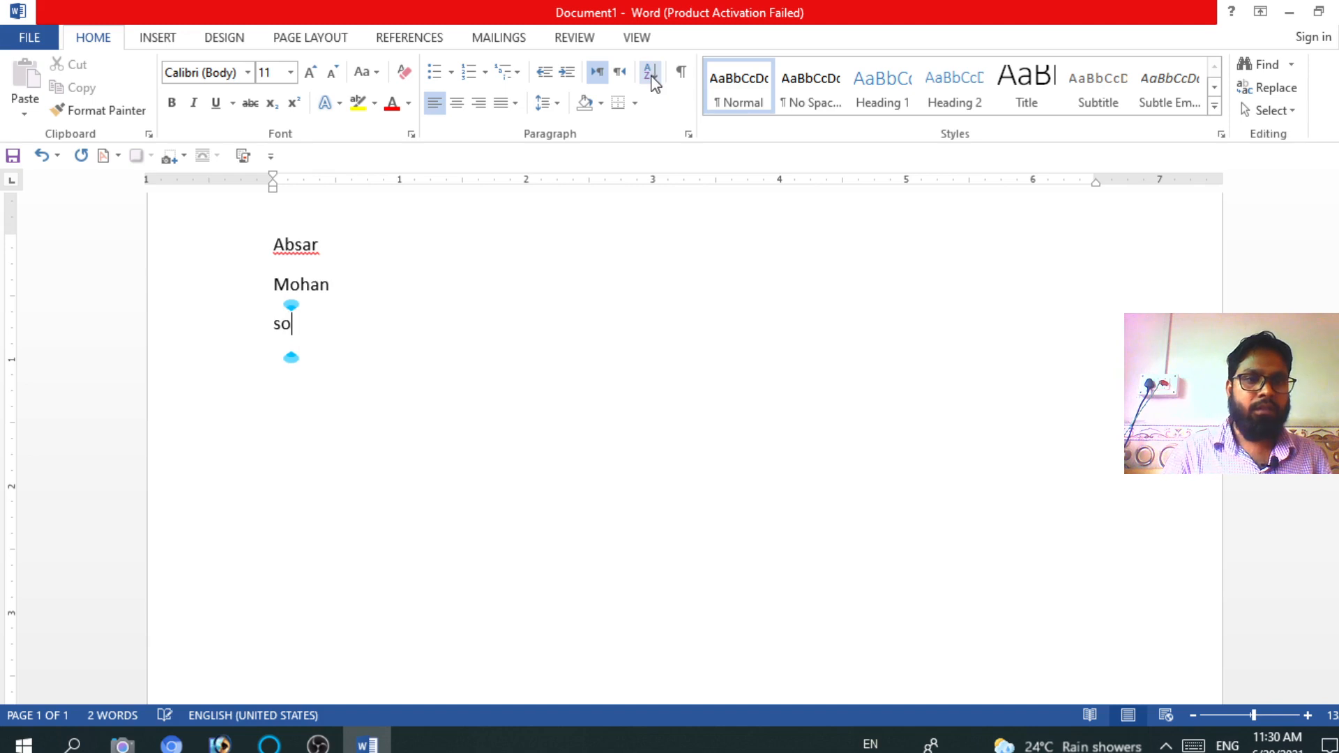
text(hahn)
key(Return)
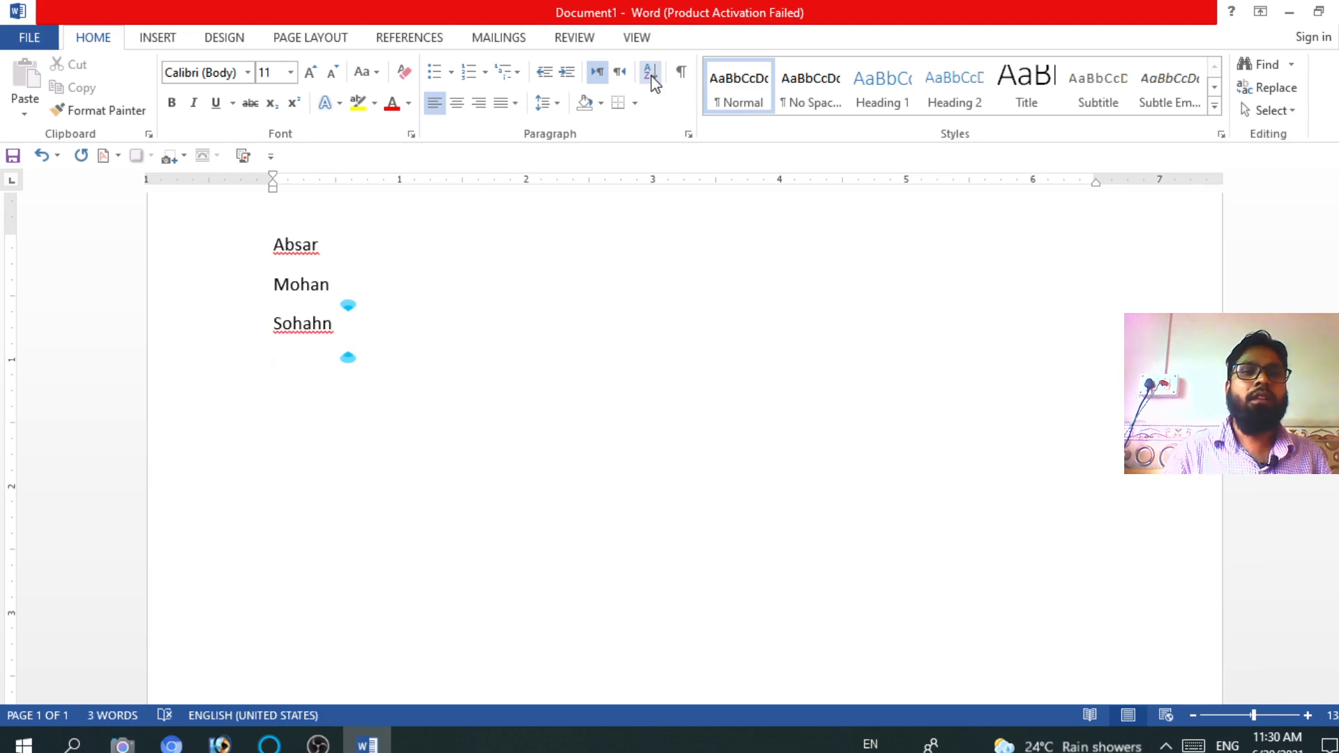
Add a fourth first name beginning with A and the entry "Bhai" on separate lines below the first three.
text(asu)
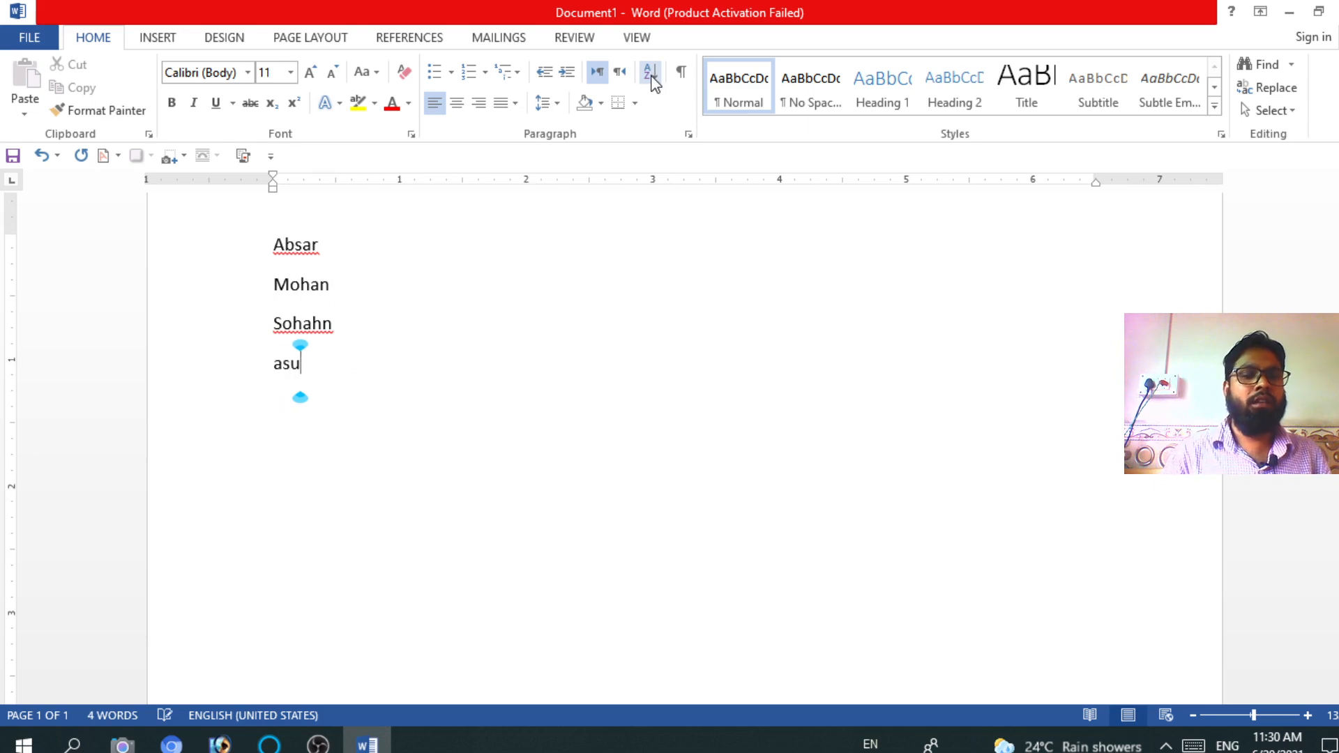
text(dda)
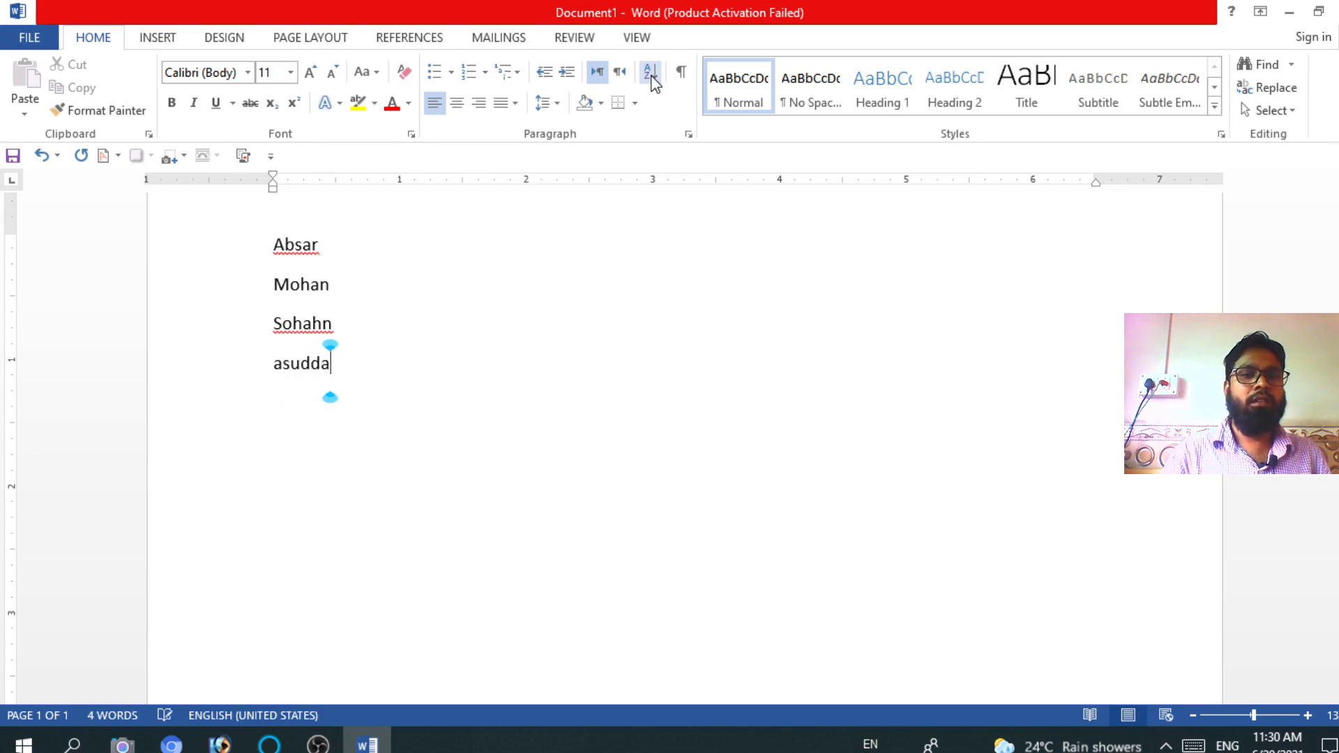
key(BackSpace)
key(BackSpace)
key(BackSpace)
key(BackSpace)
text(a)
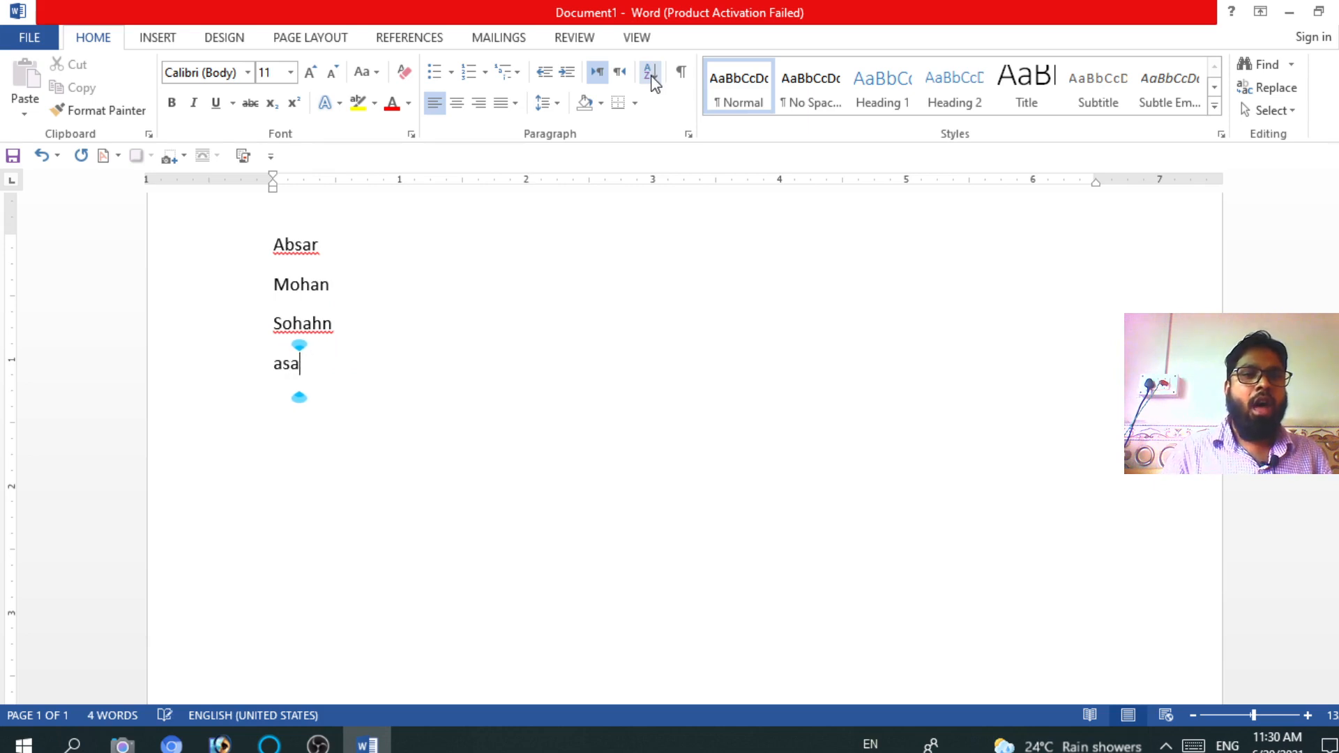
text(d)
key(Return)
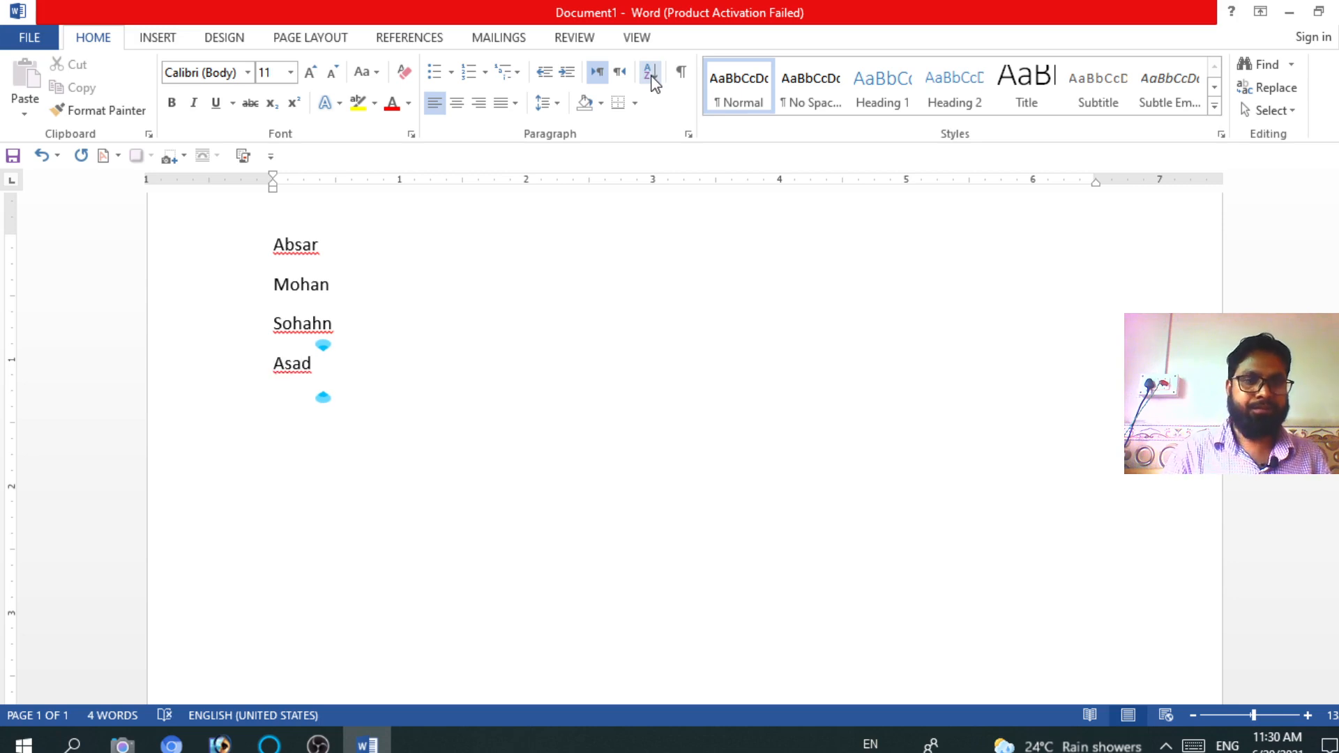
text(bhai)
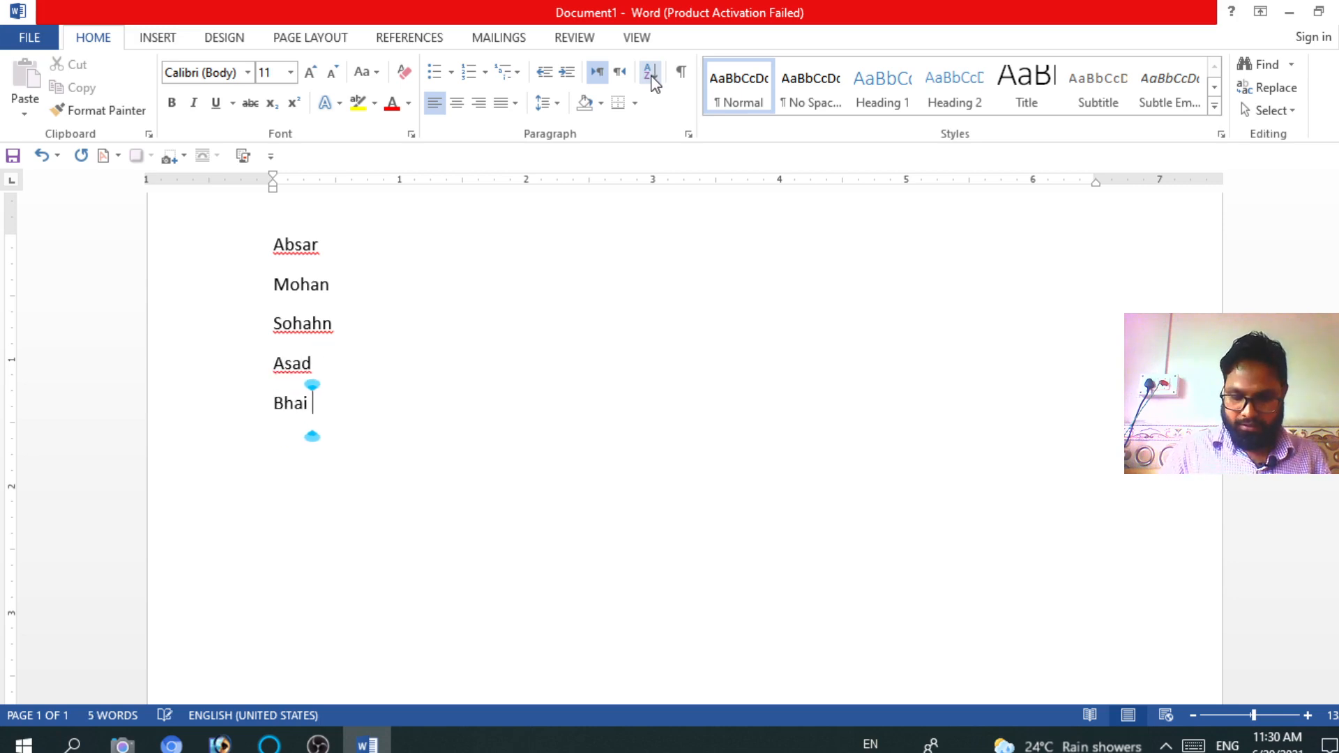
key(Return)
Extend the list with four more first names beginning with G, S, S and P, one per line.
text(gul)
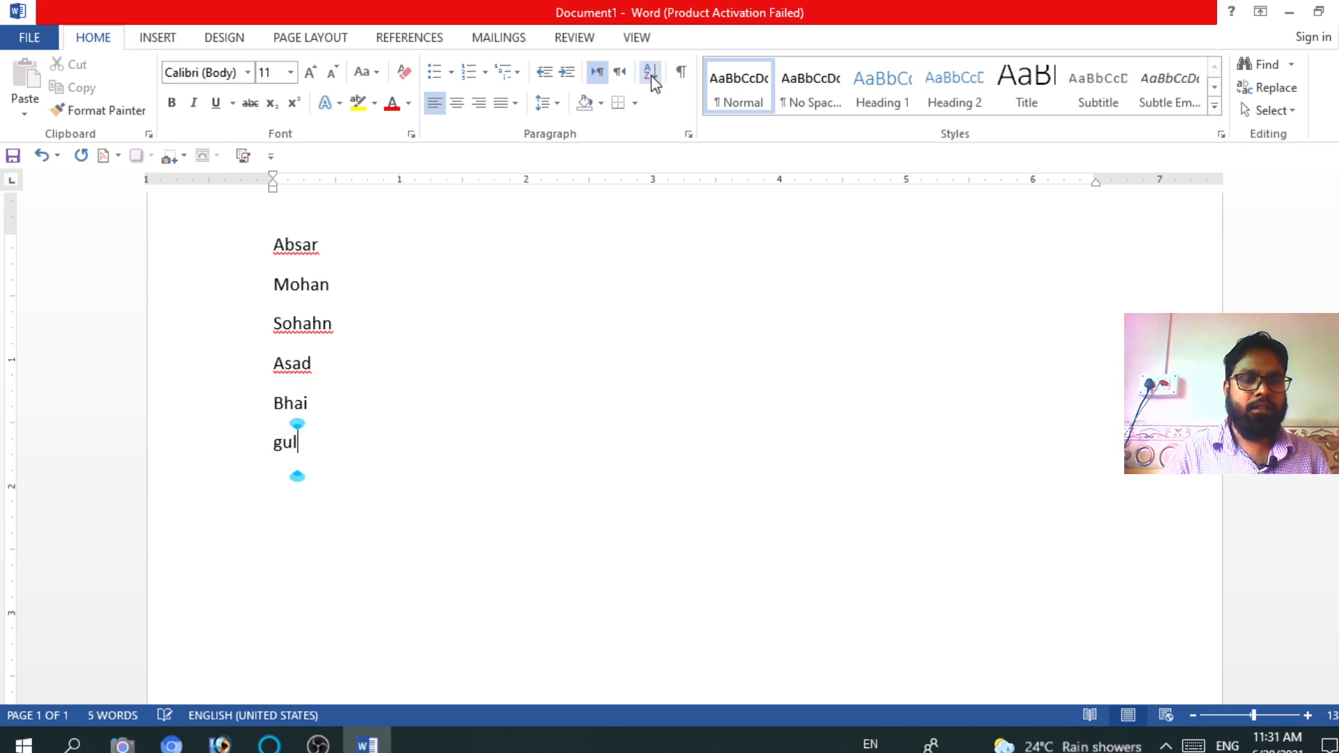
text(zar)
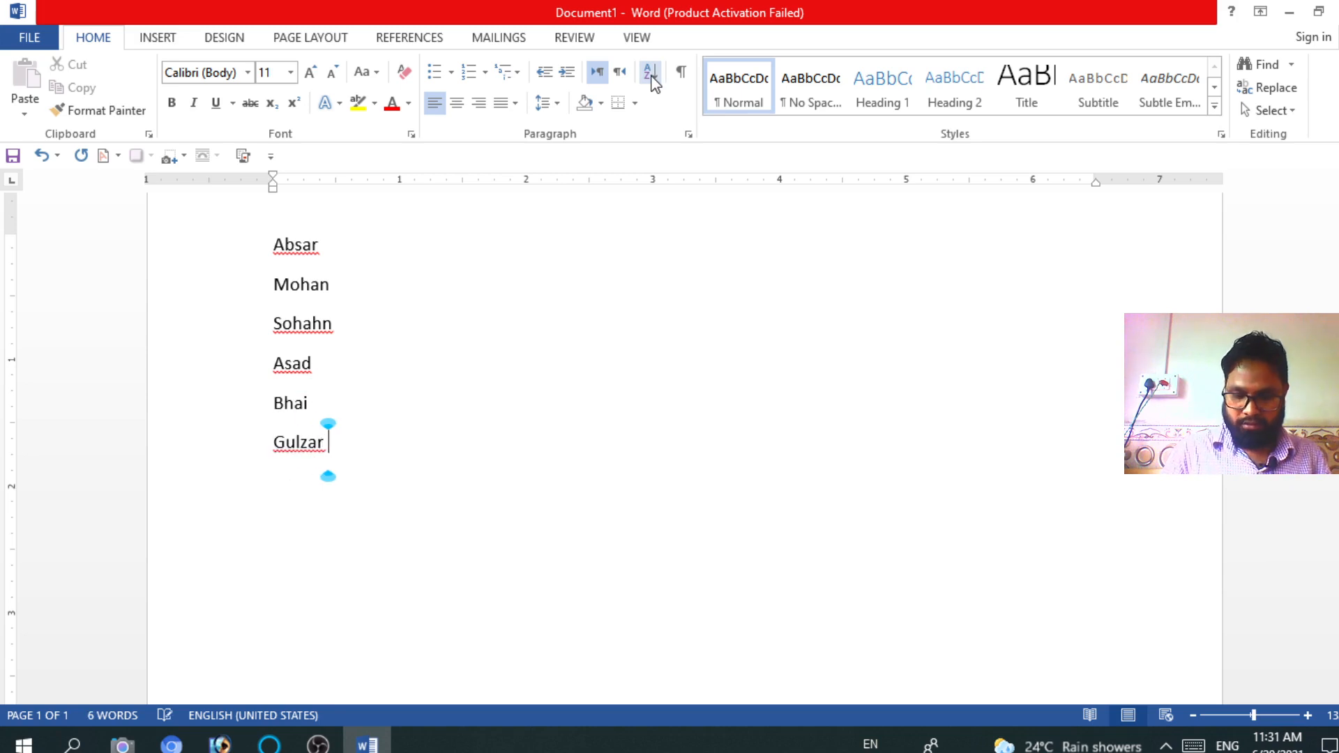
key(Return)
text(sari)
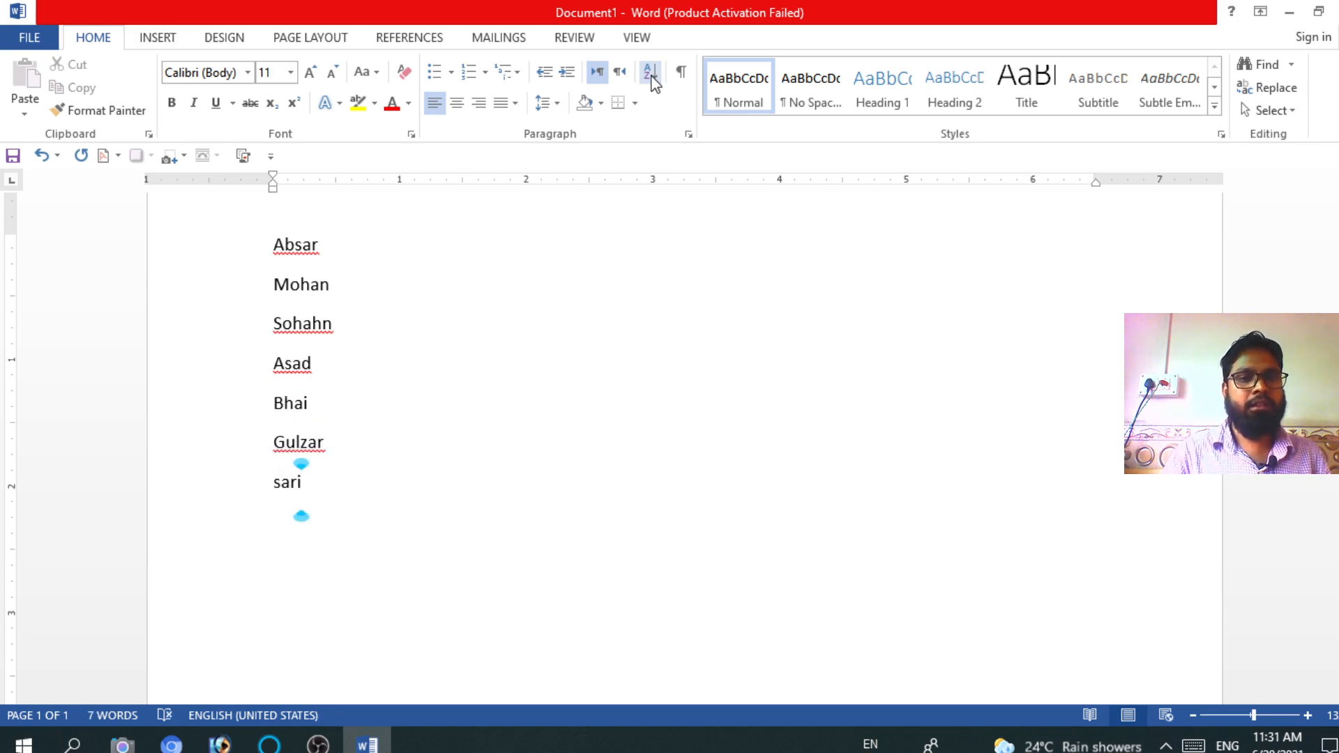
text(ta)
key(Return)
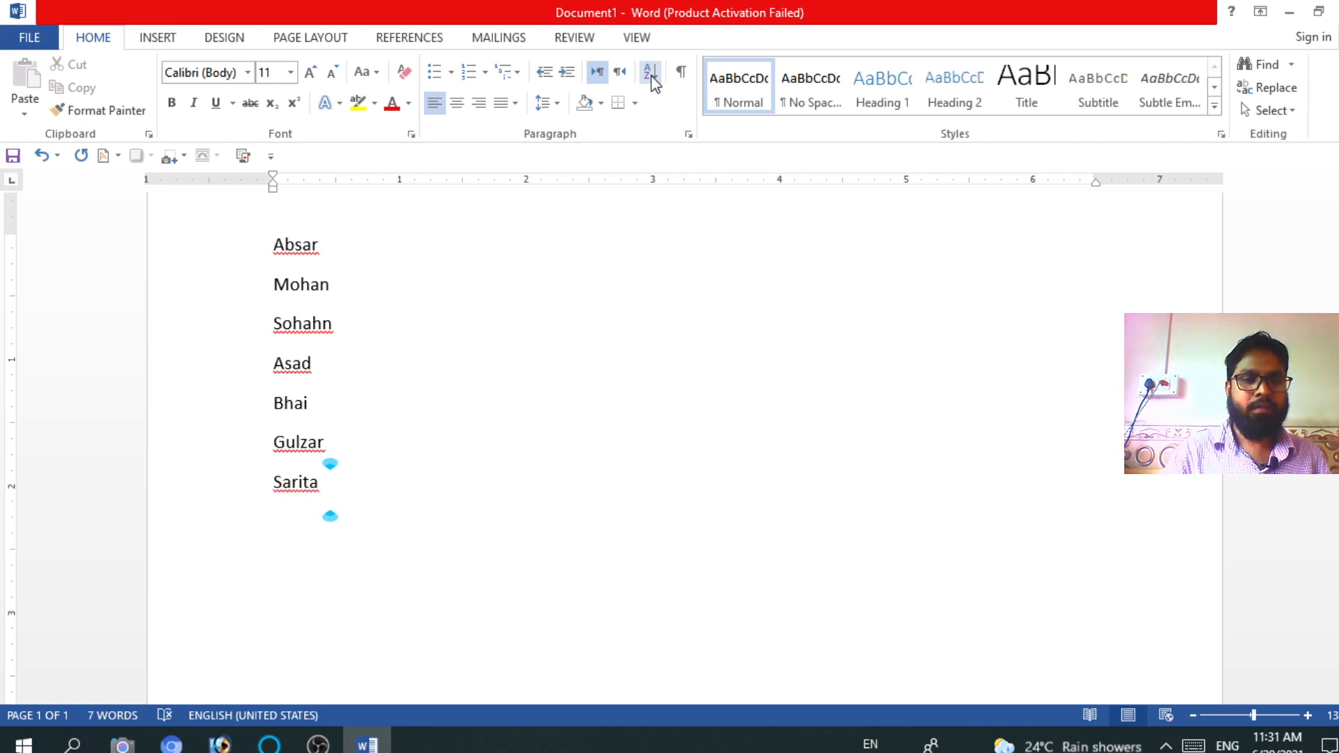
text(shagufta)
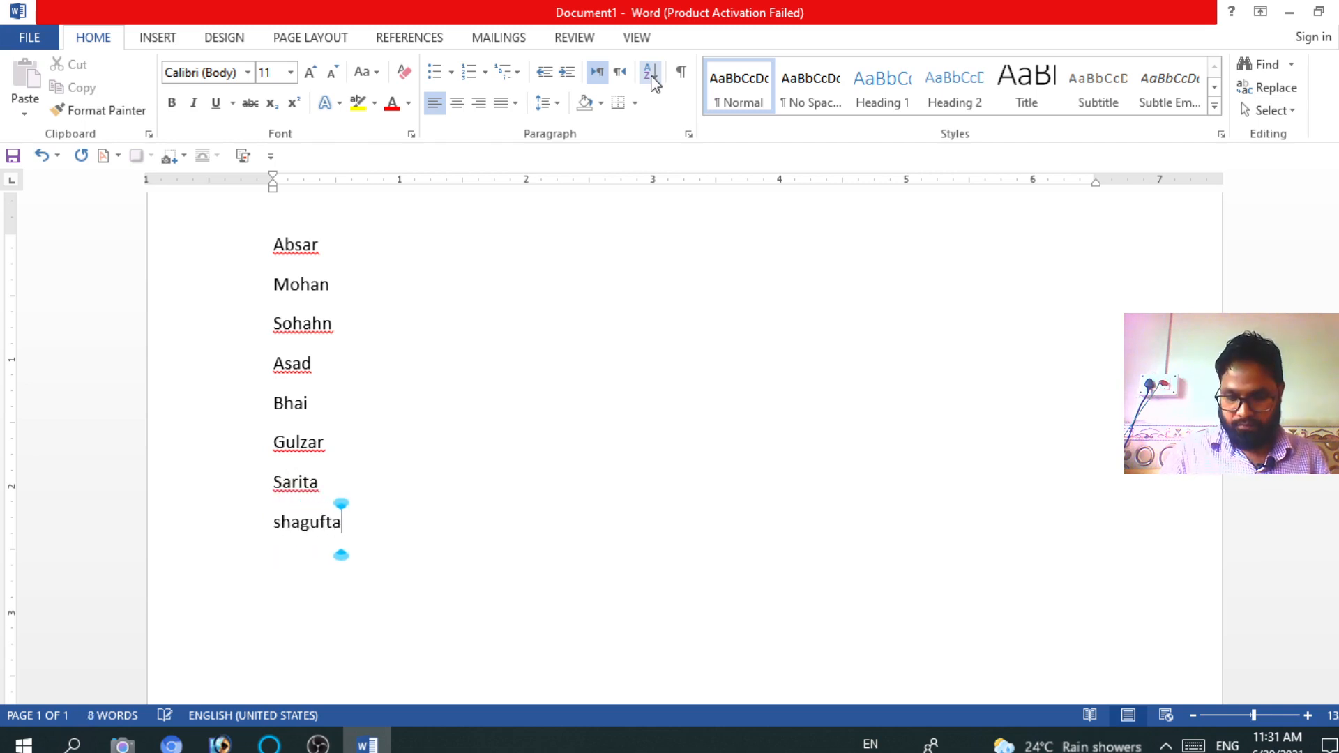
key(Return)
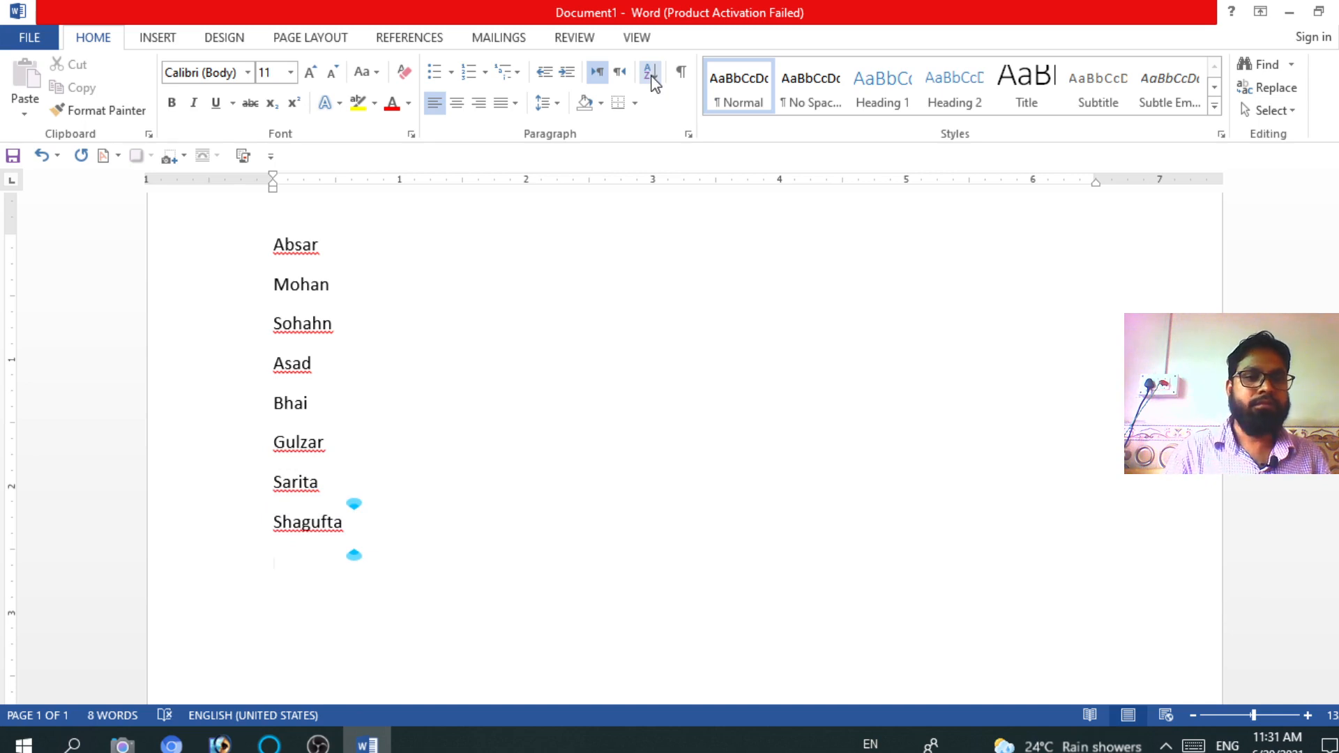
text(pinki)
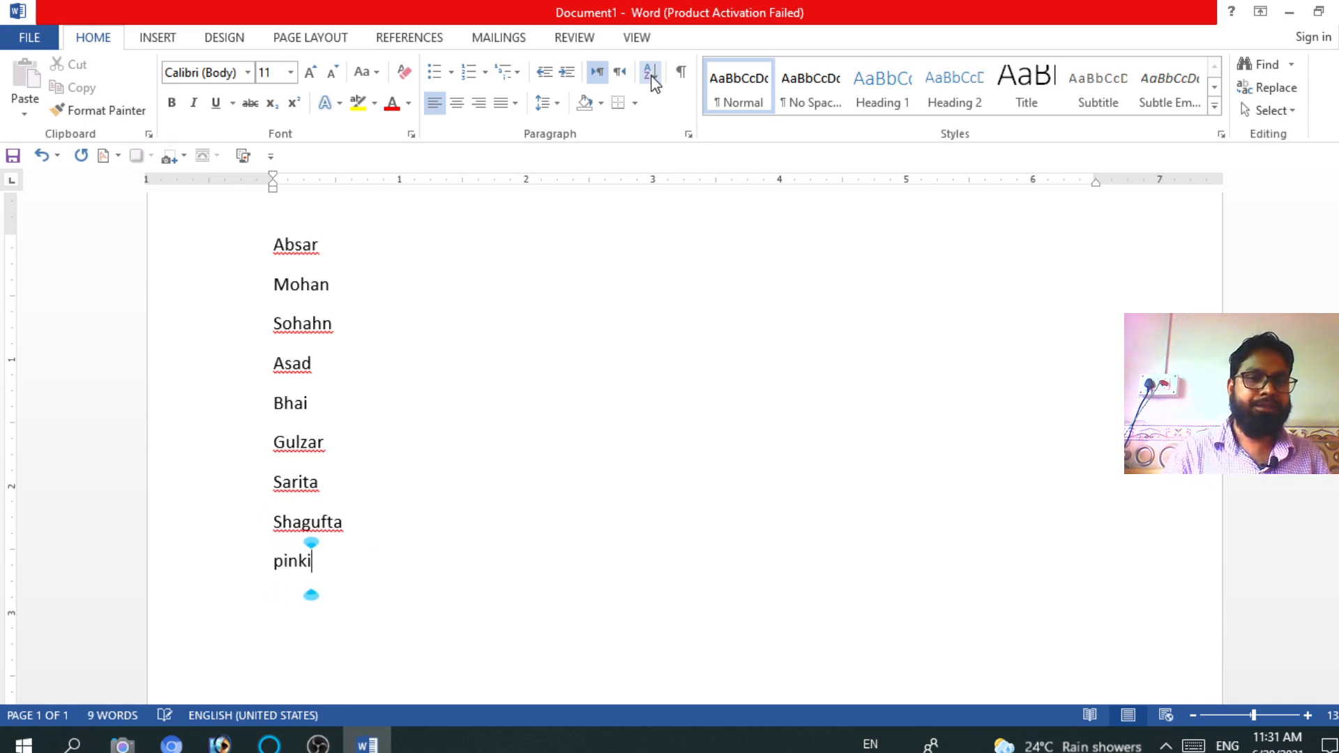
key(Return)
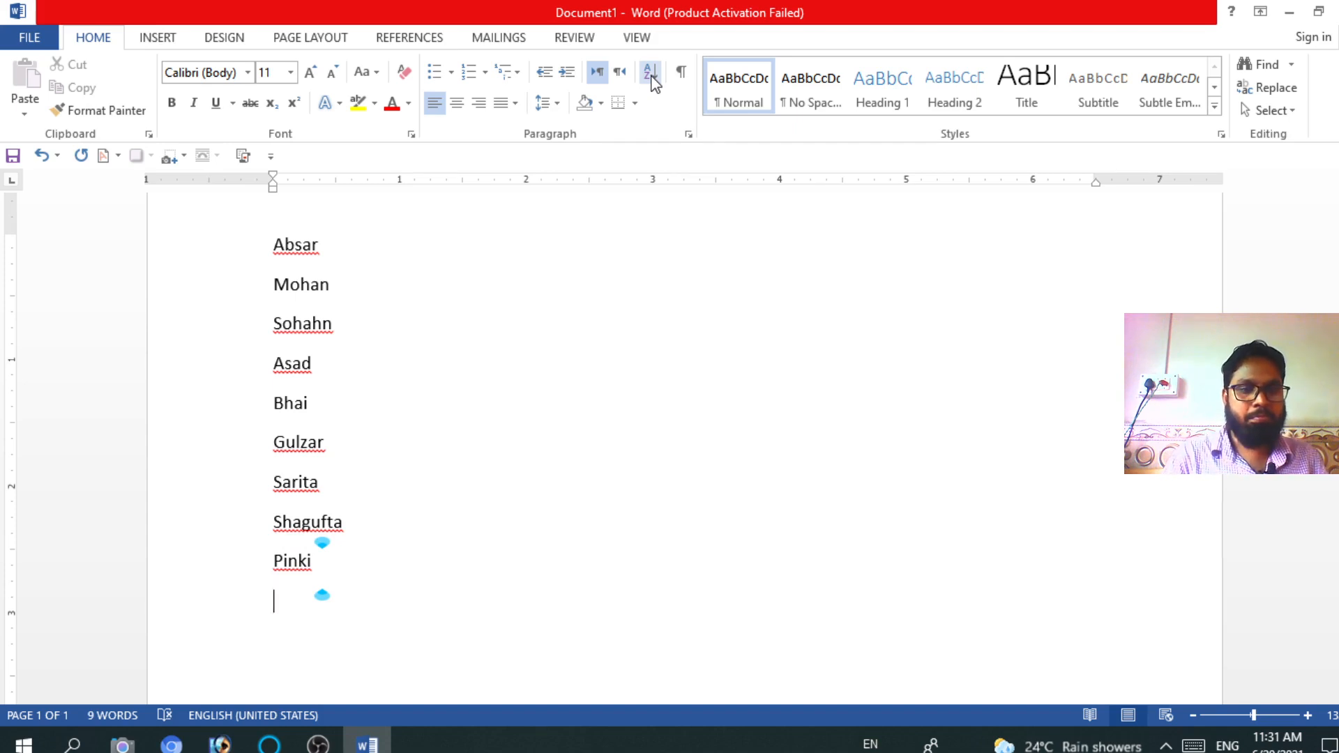
Complete the list with four first names beginning with A, K, S and B, each on its own line.
text(akha)
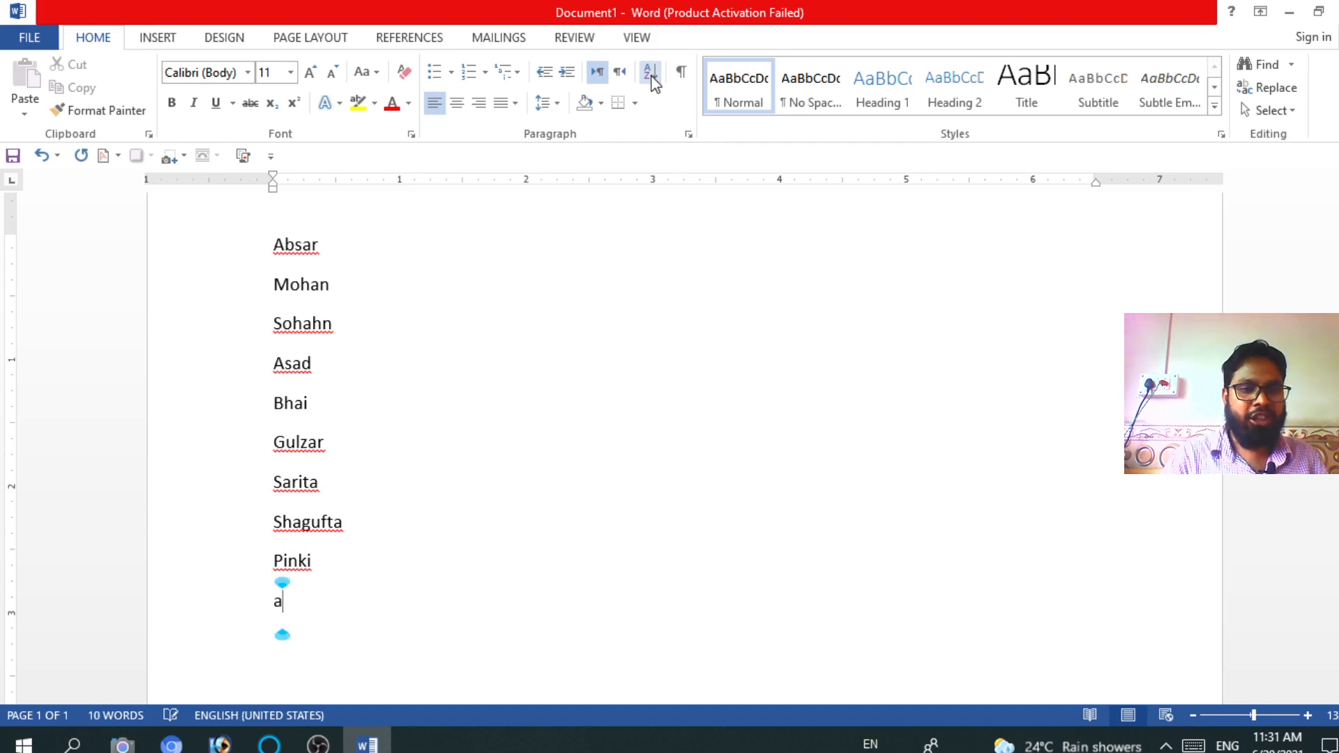
key(BackSpace)
key(BackSpace)
text(an)
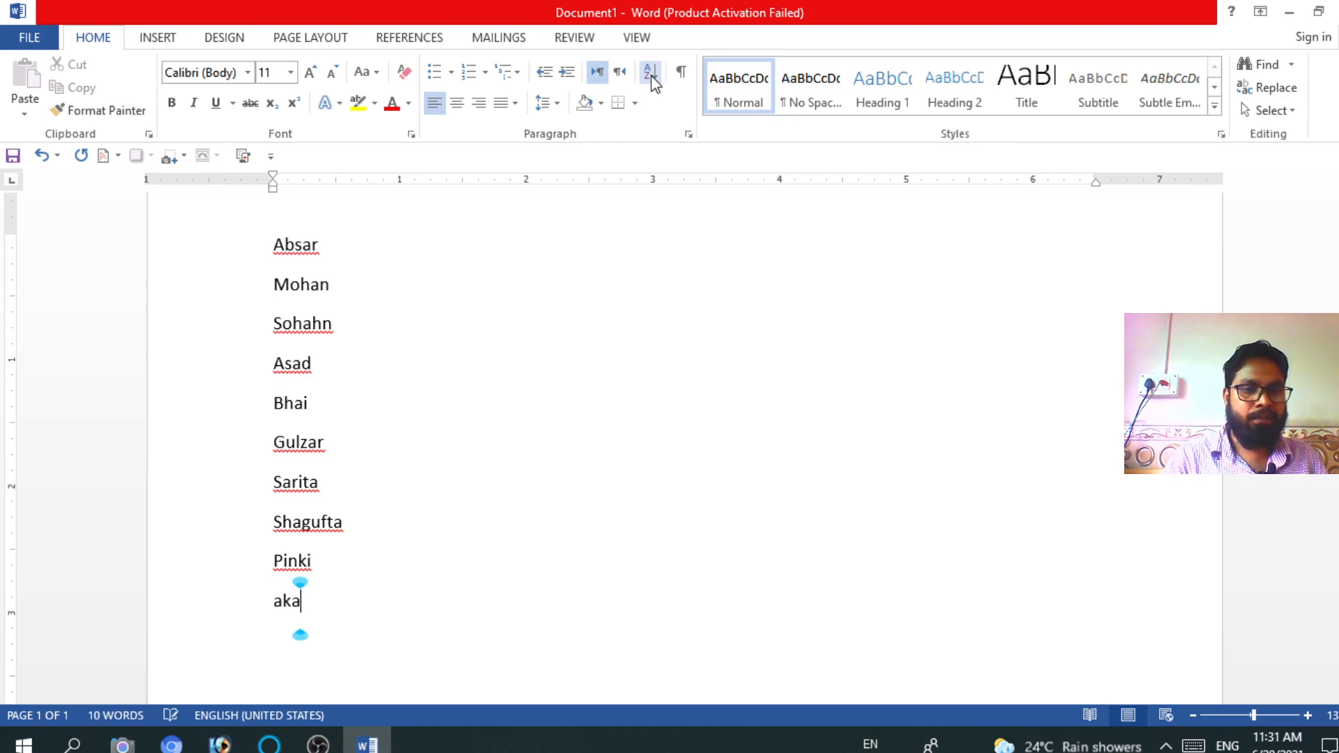
text(ksha)
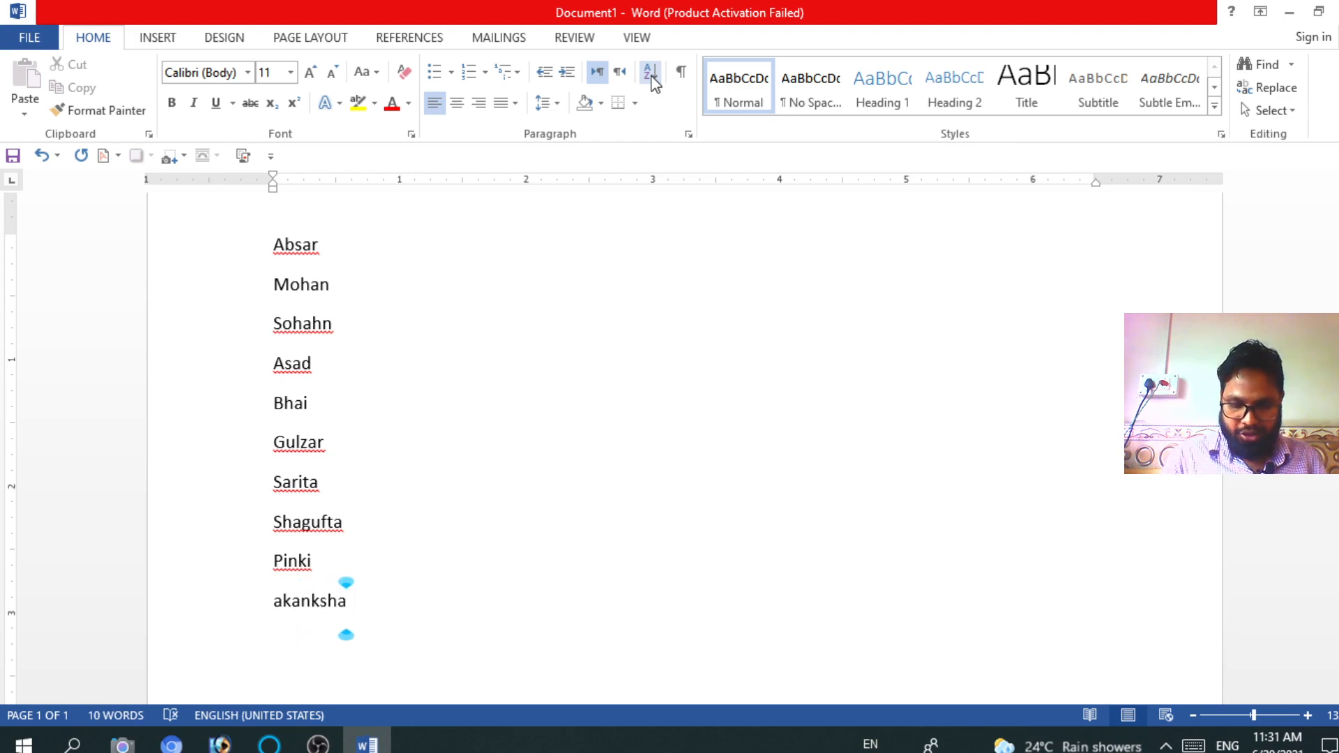
key(Return)
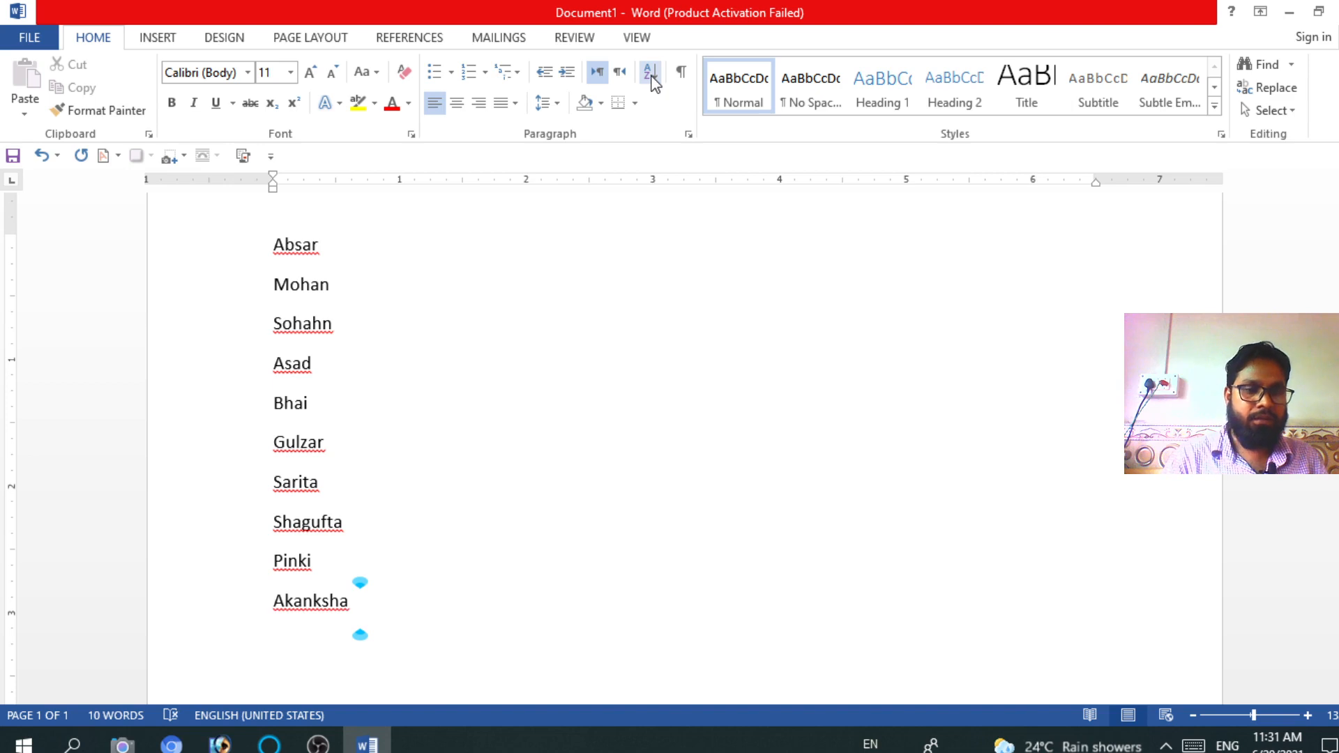
text(kanchan)
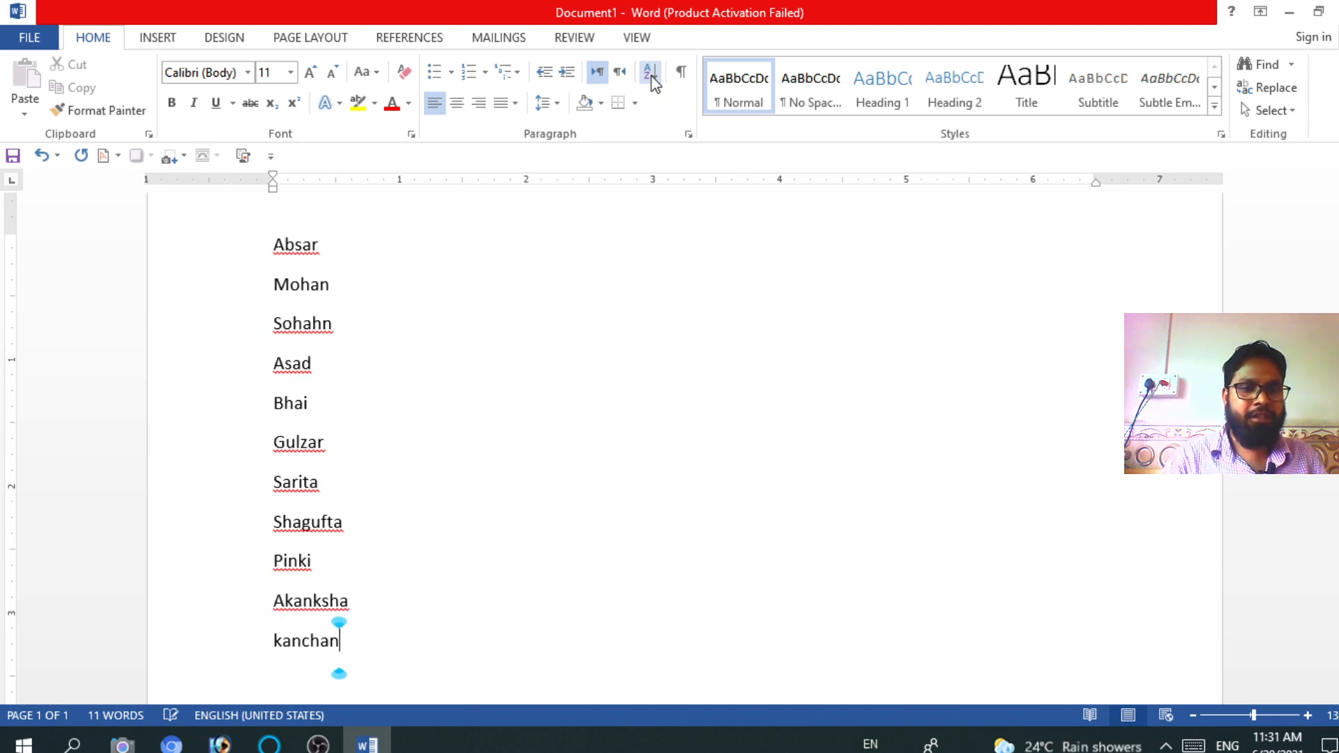
key(Return)
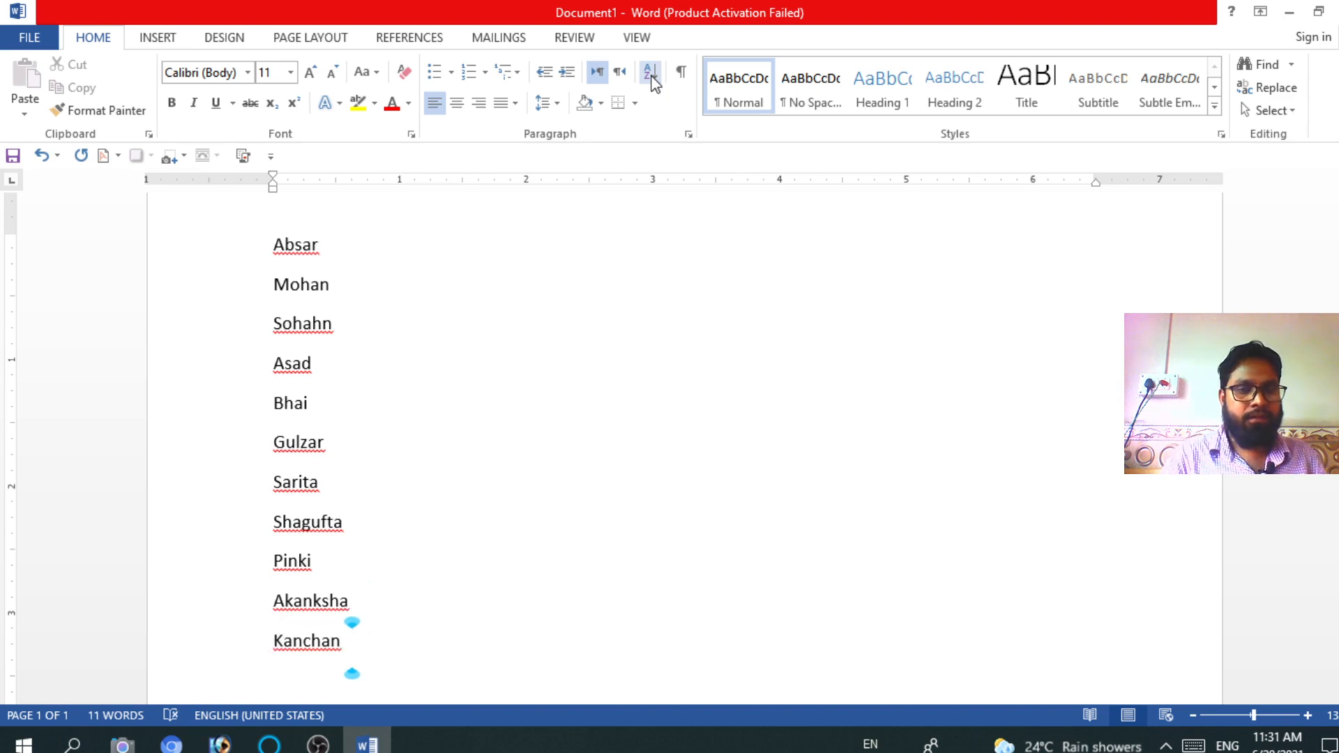
text(shahin)
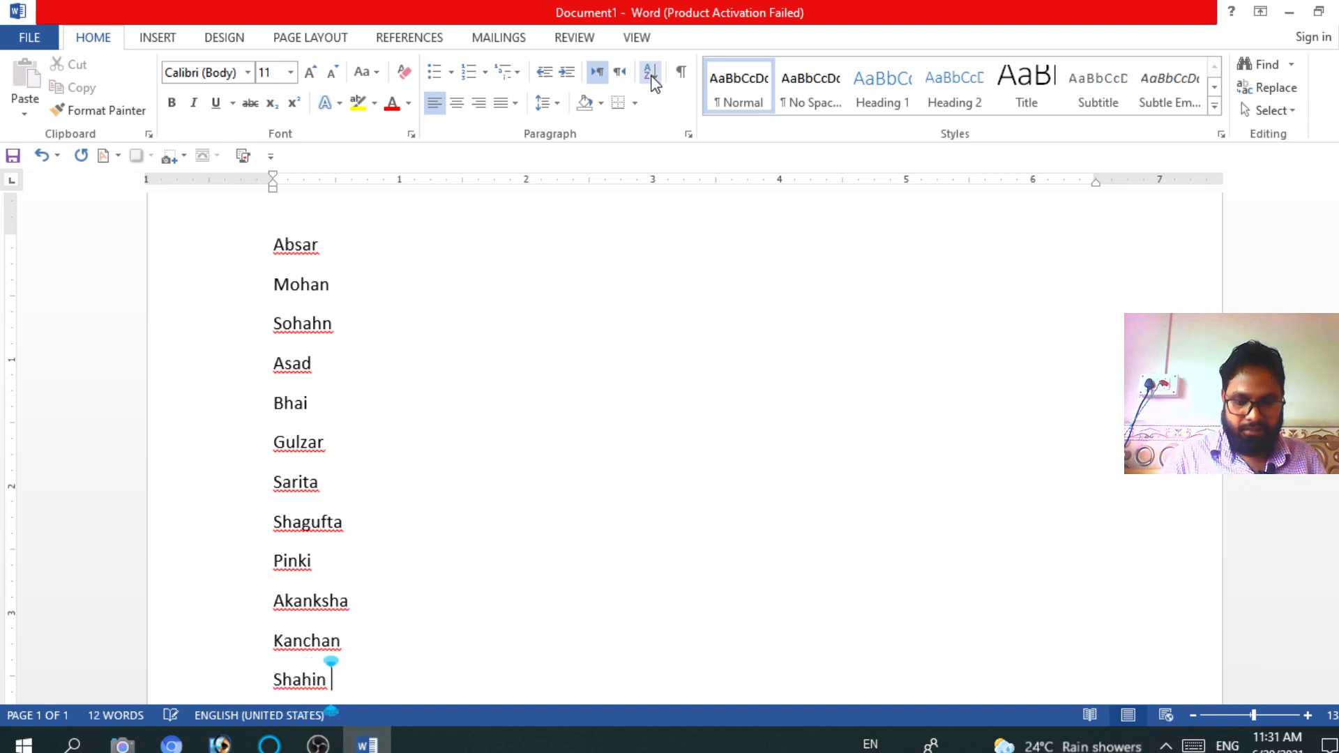
key(Return)
text(babli)
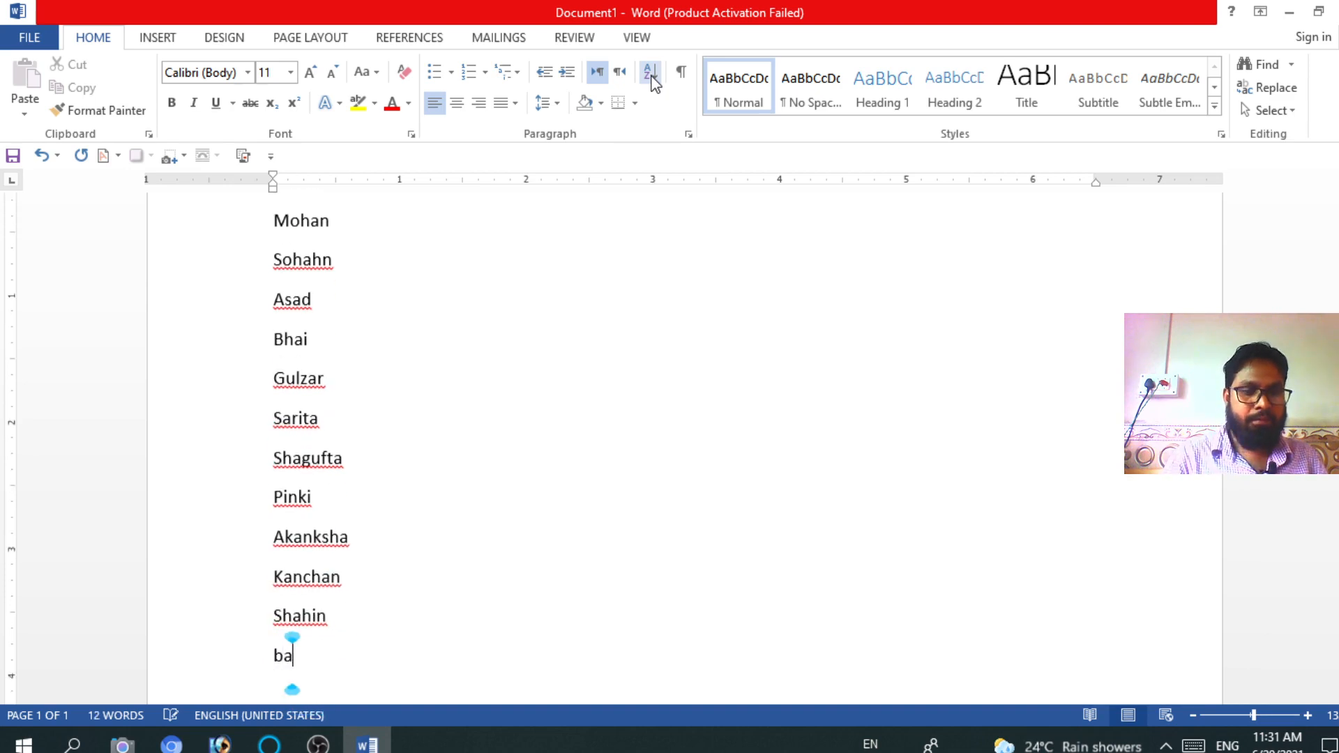
key(Return)
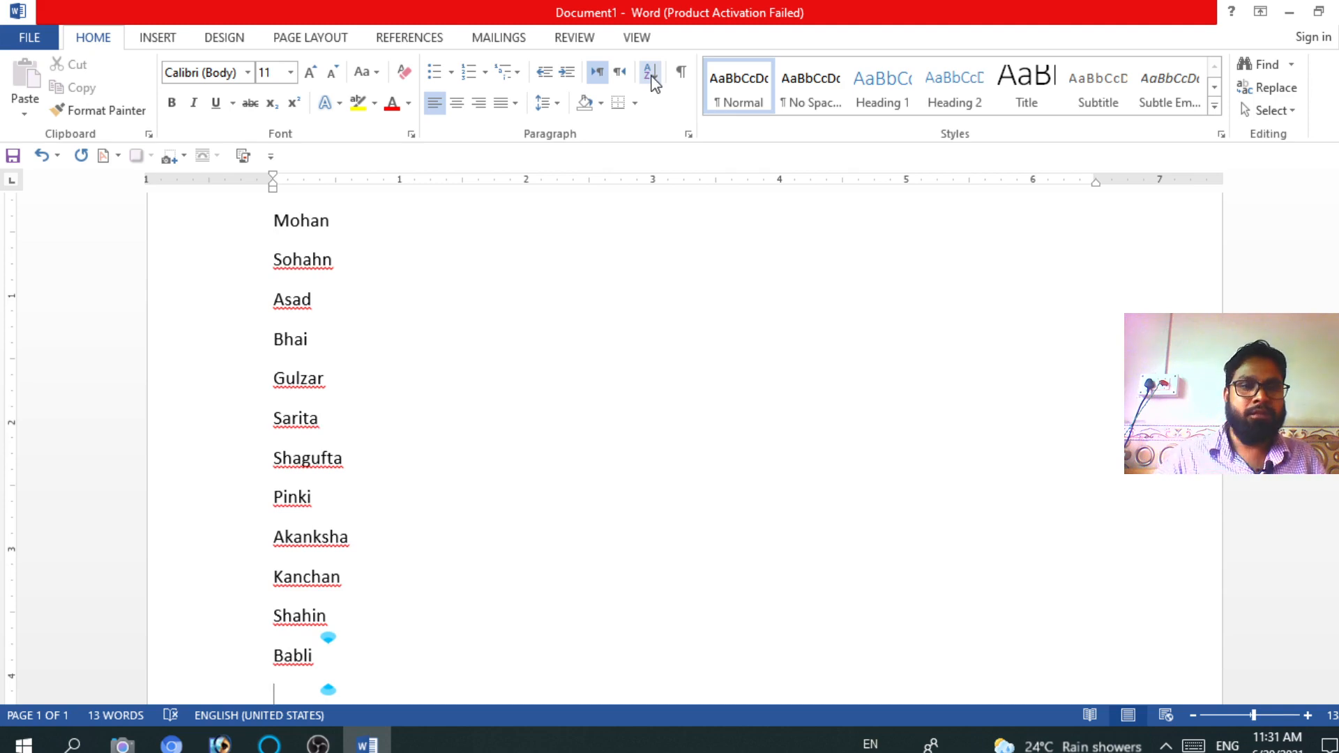
drag(278, 218, 523, 545)
scroll(509, 488, up, 5)
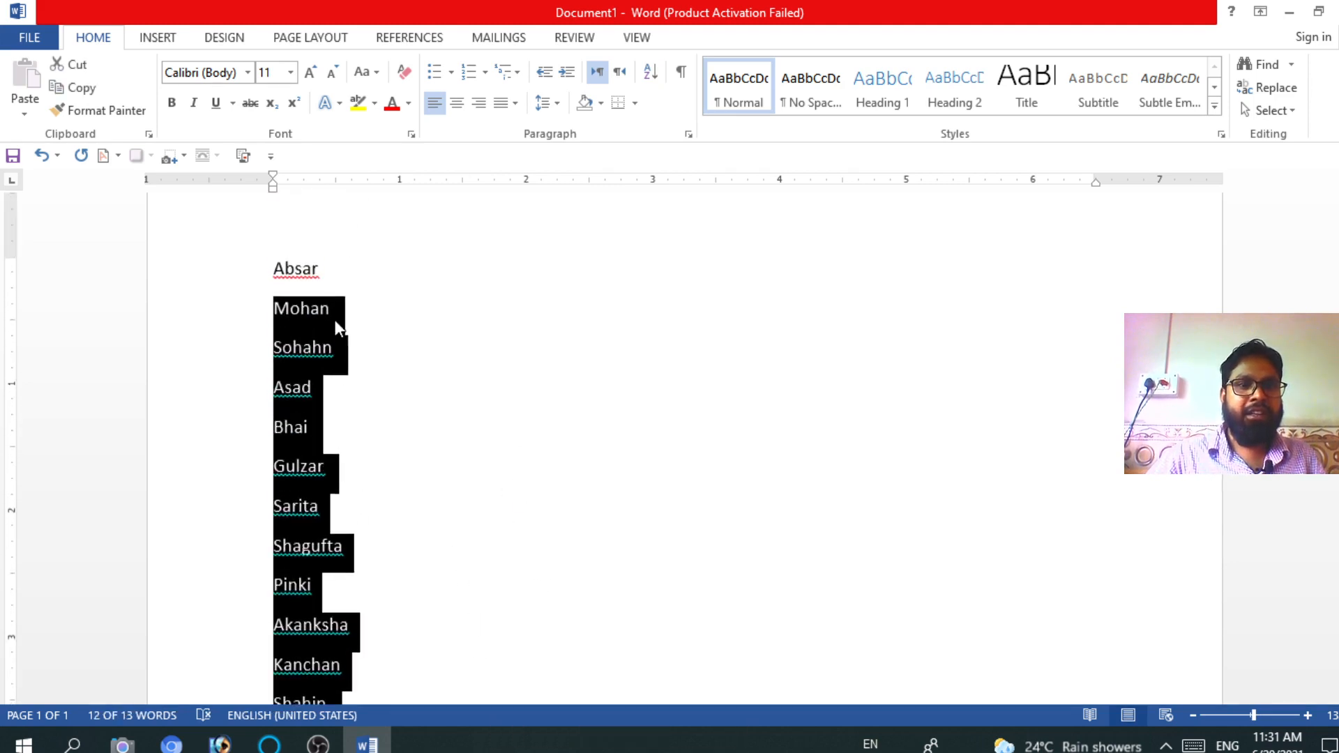
double_click(277, 265)
click(436, 287)
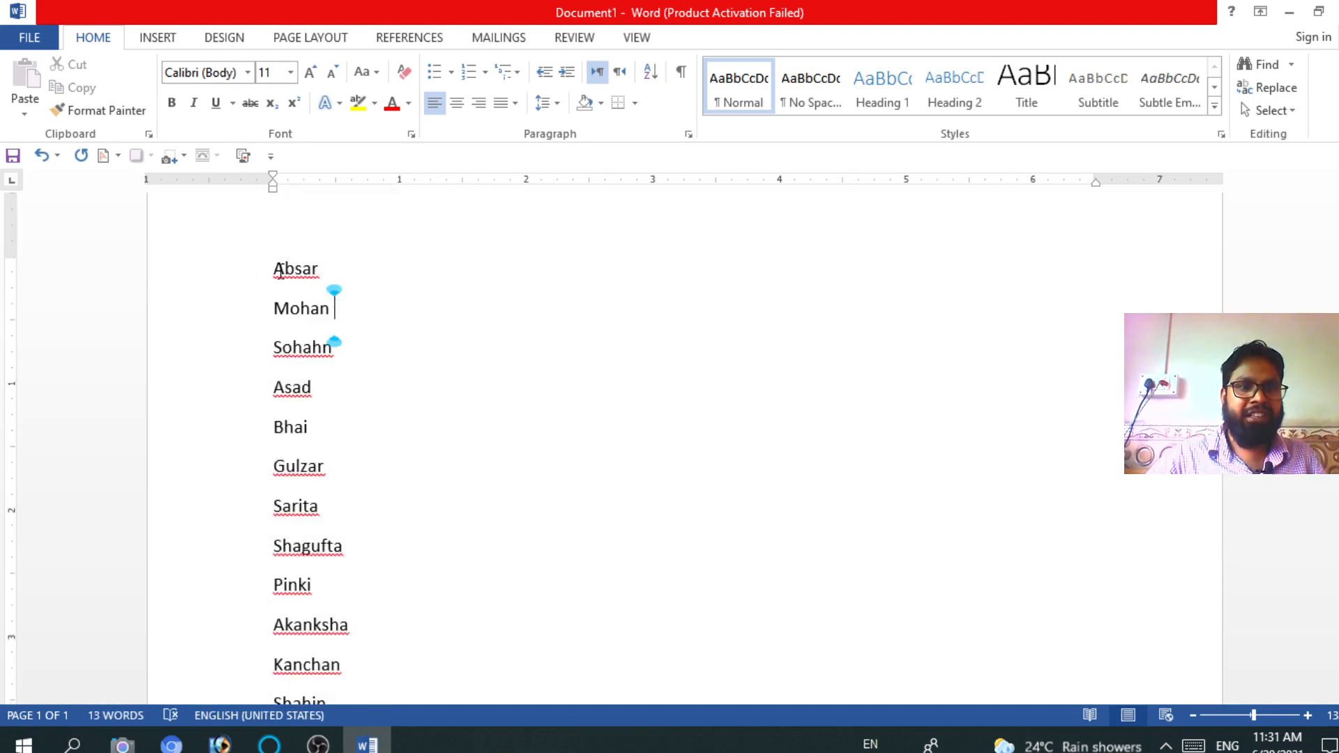
Select the whole name list, sort it by Paragraphs as Text in ascending order with no header row, and review the new order.
drag(277, 265, 553, 290)
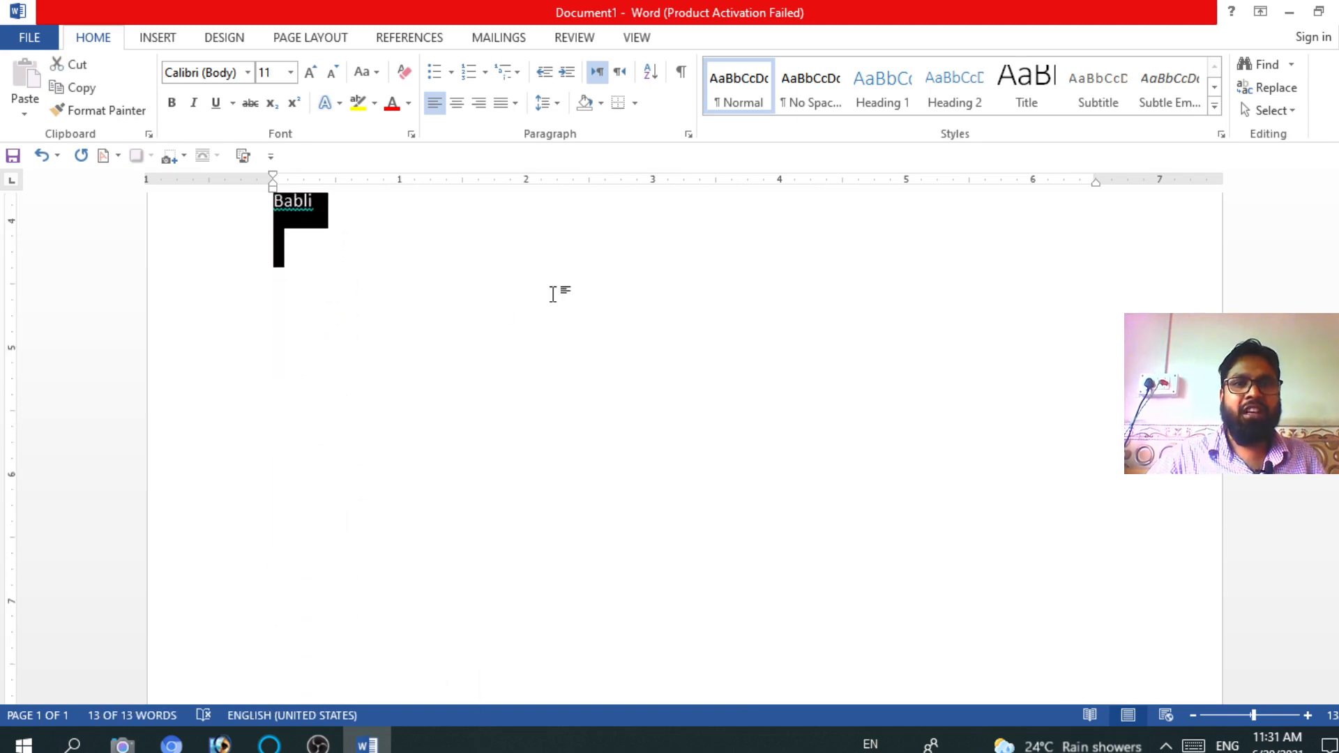
scroll(554, 290, up, 4)
click(653, 74)
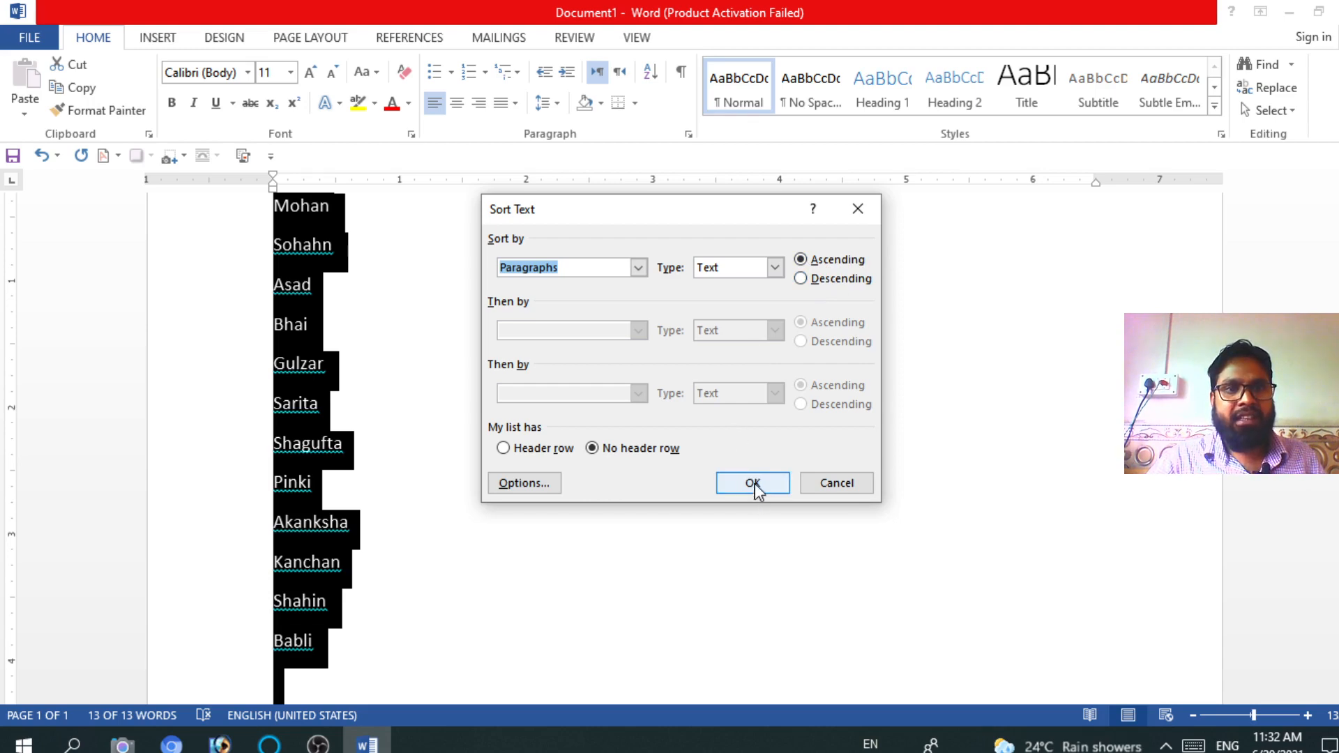
click(638, 267)
click(638, 268)
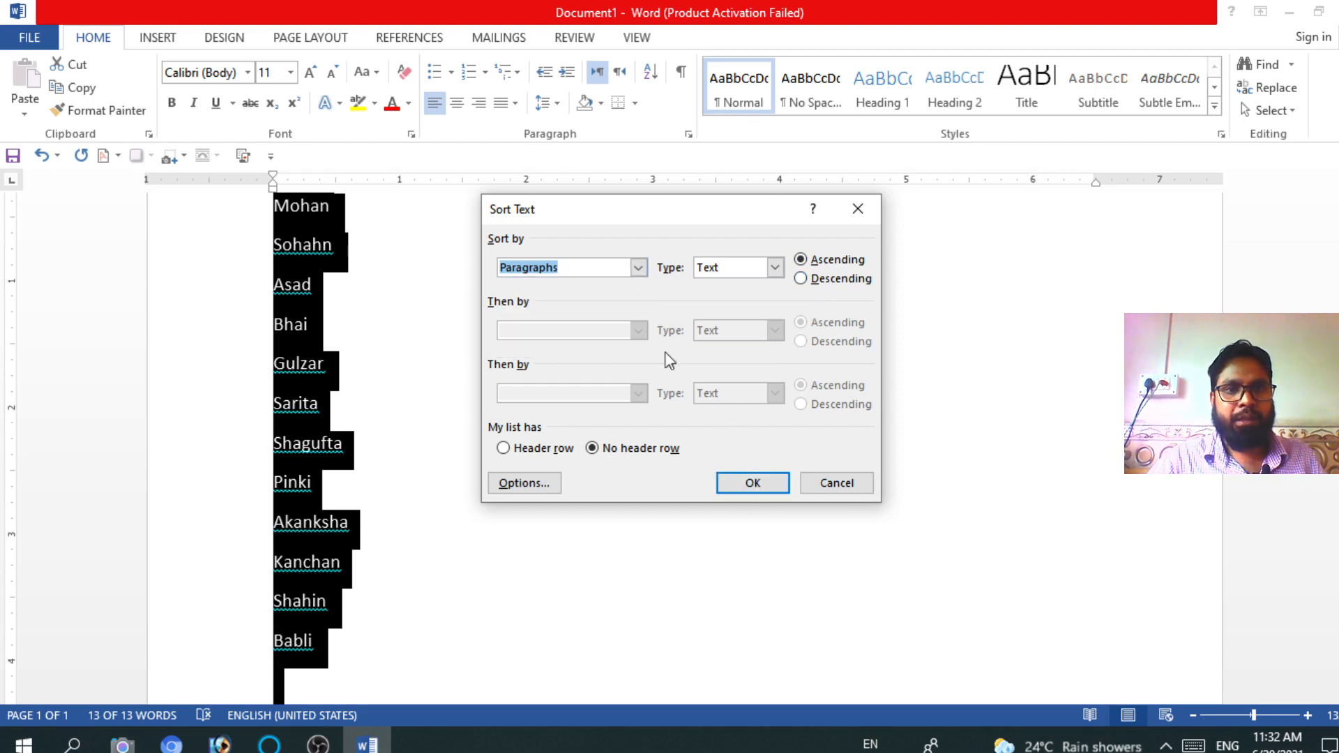
click(744, 486)
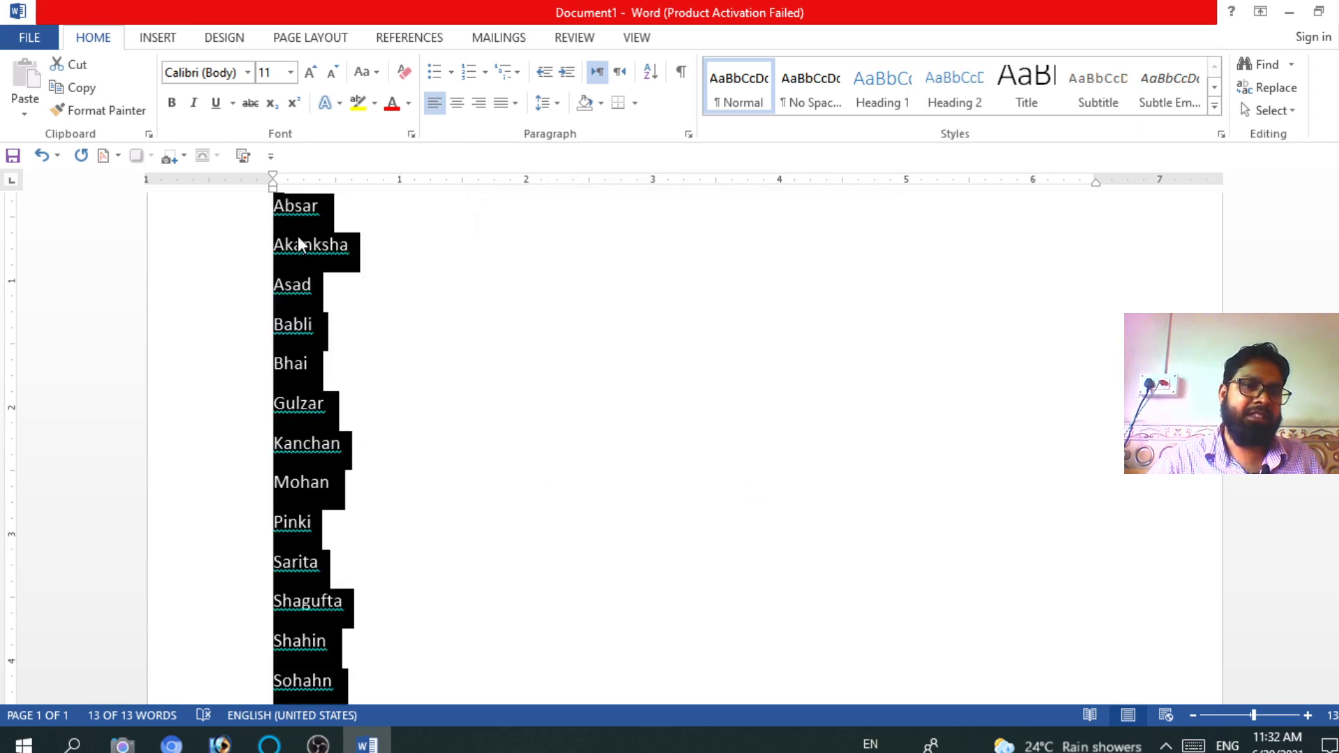
click(450, 273)
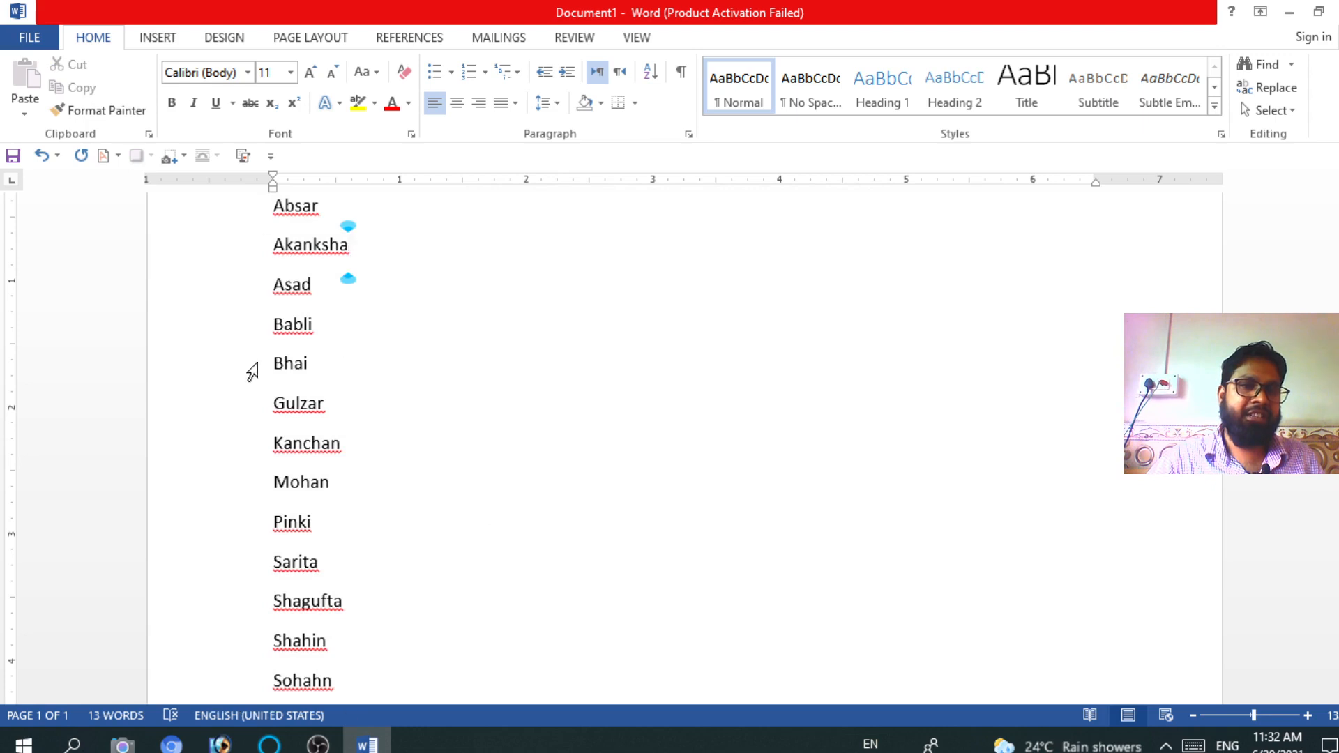
scroll(303, 470, down, 2)
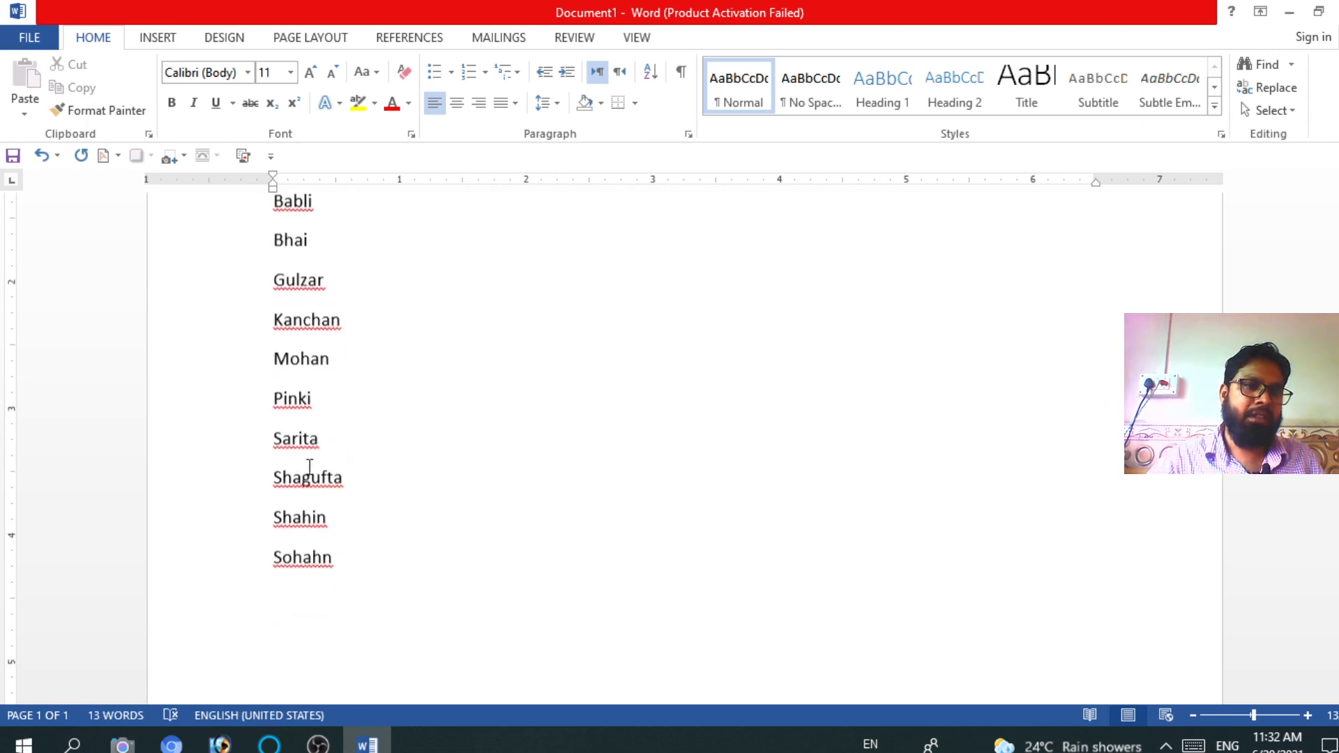
scroll(320, 194, up, 3)
scroll(285, 542, down, 3)
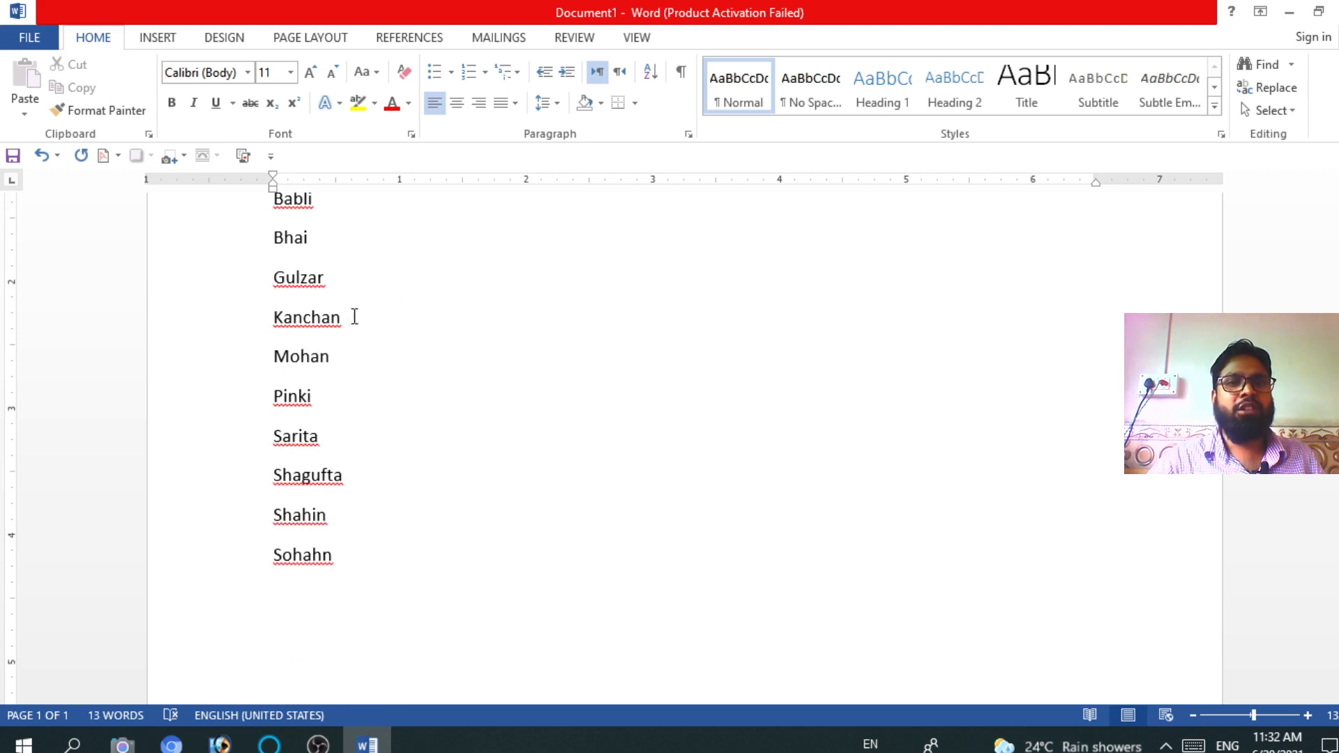
scroll(404, 332, up, 3)
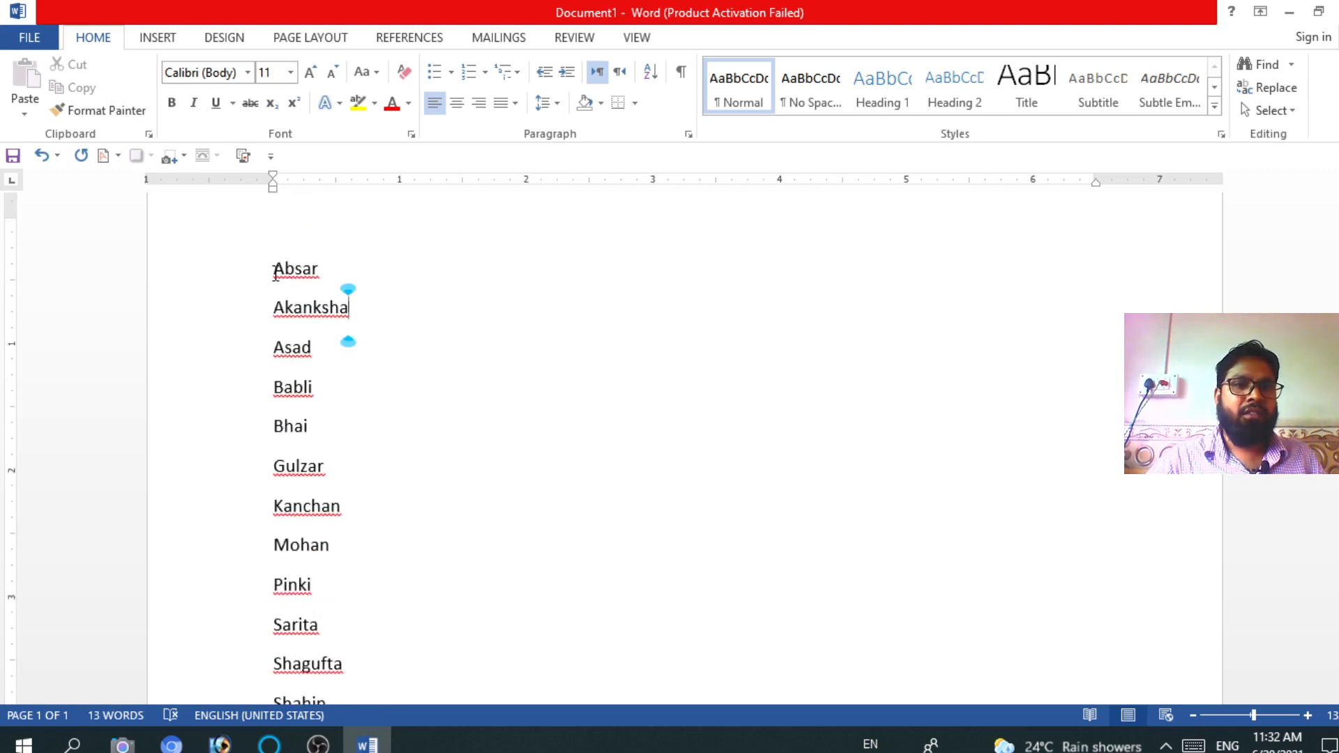
drag(275, 271, 407, 338)
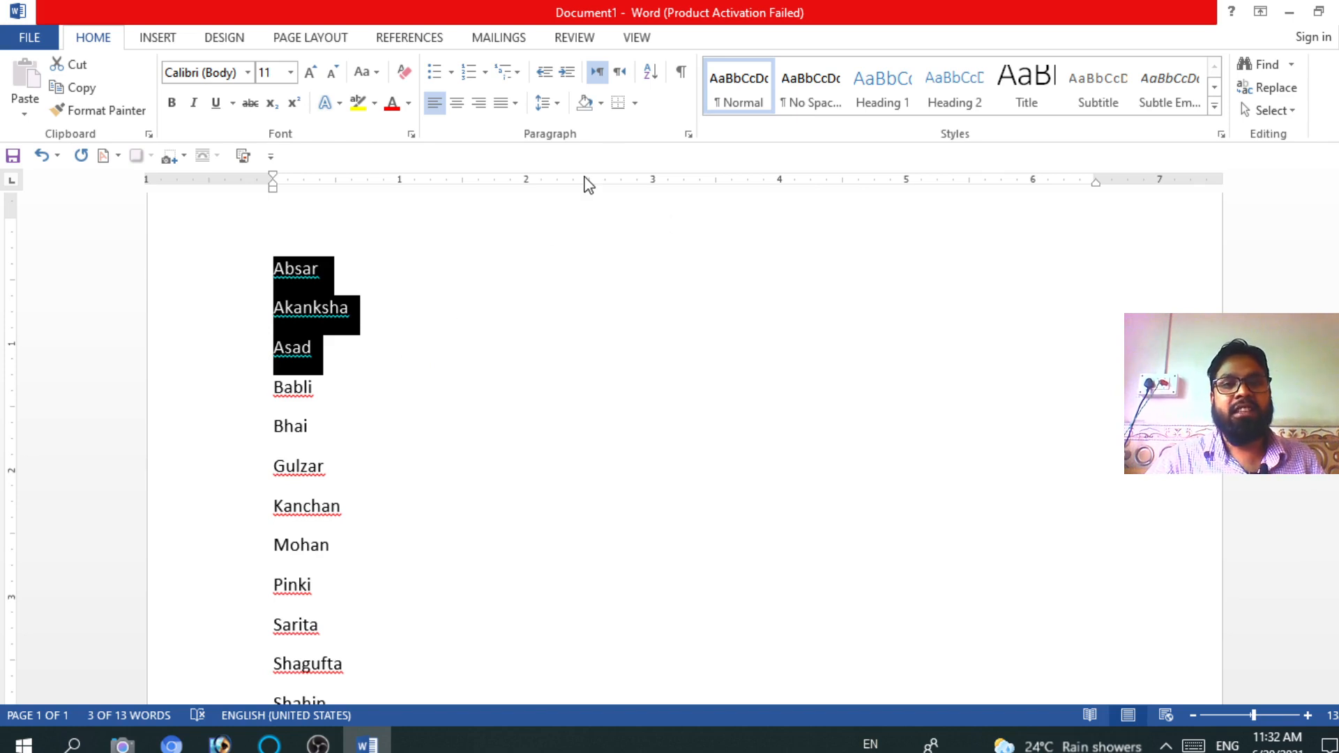
click(601, 104)
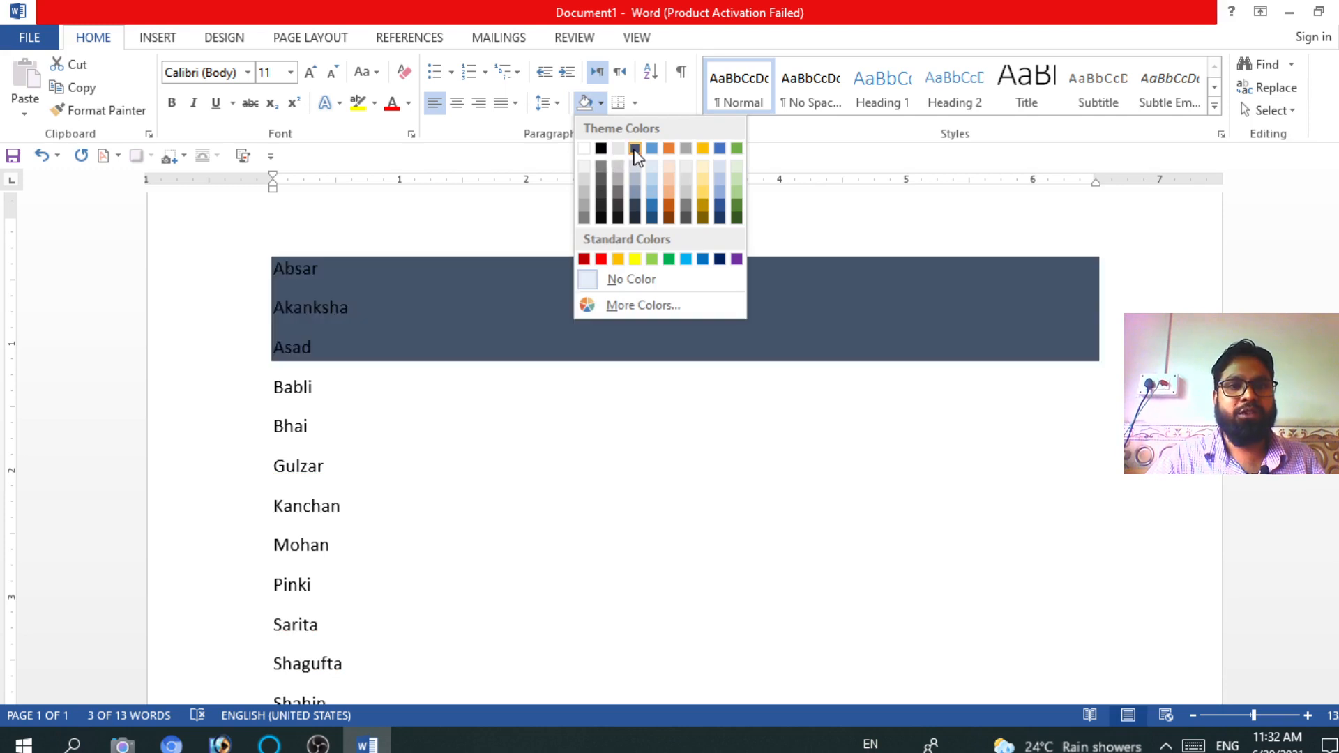
click(411, 230)
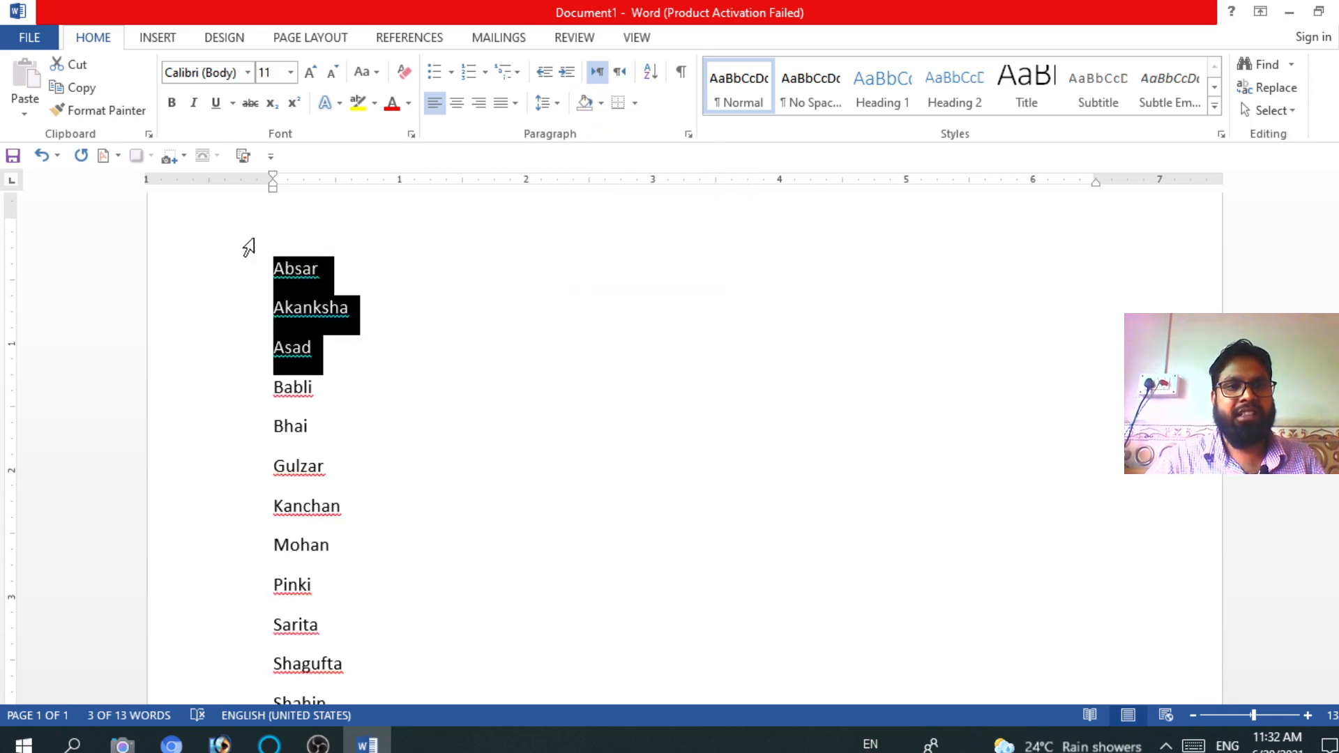
Shade the blank line above the list and the first name black, and center both lines.
drag(253, 235, 482, 264)
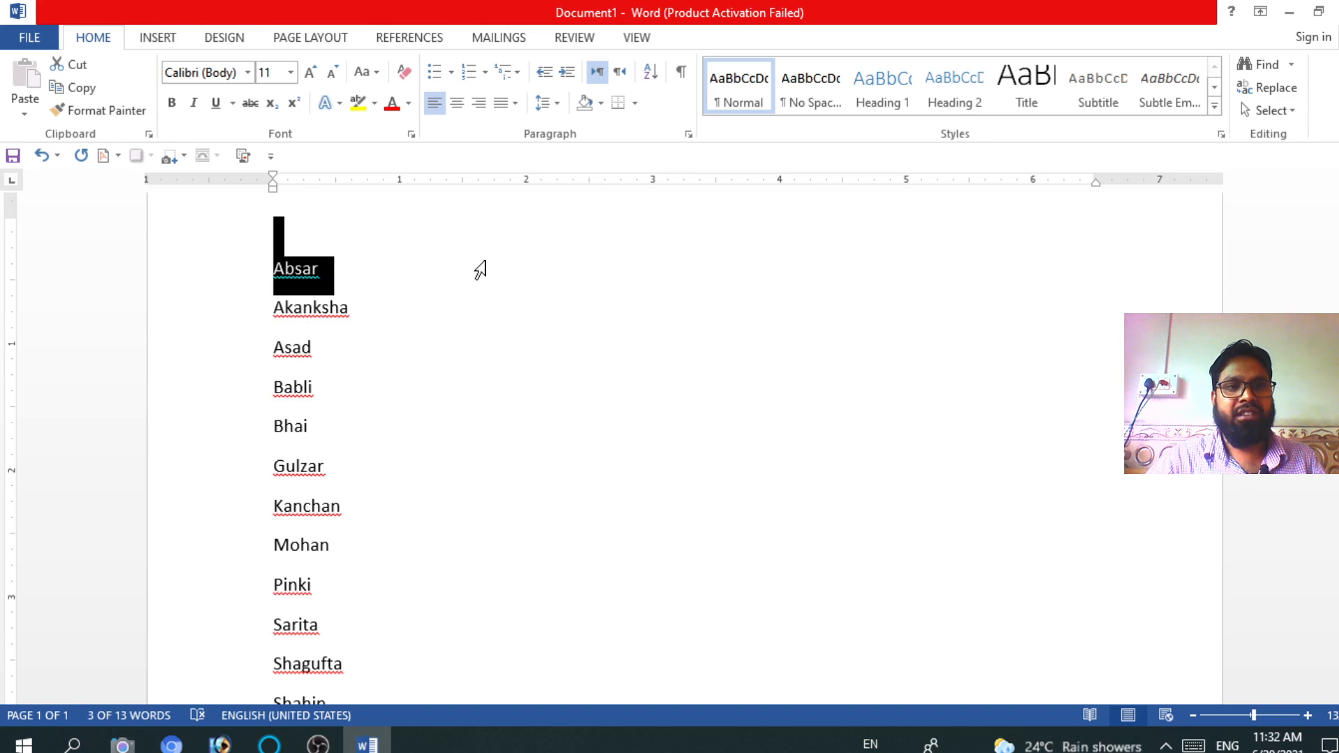
click(601, 103)
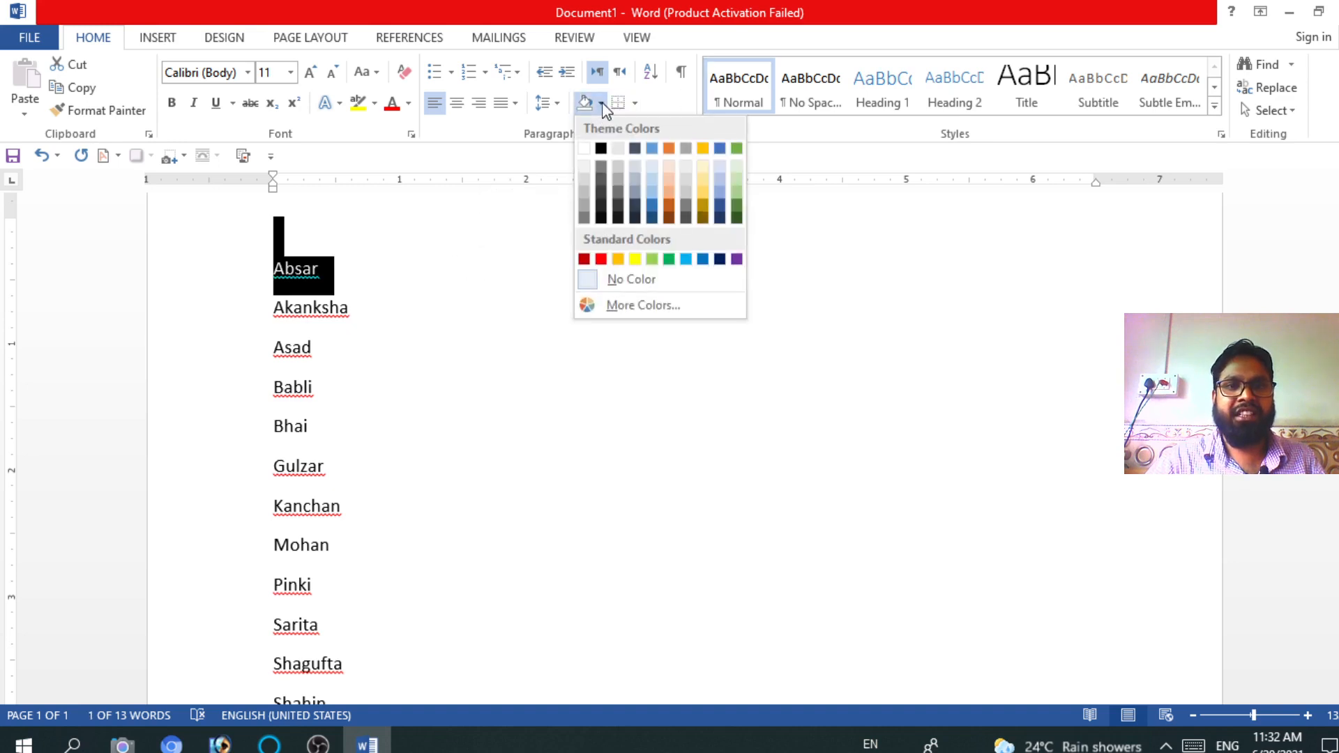
click(602, 148)
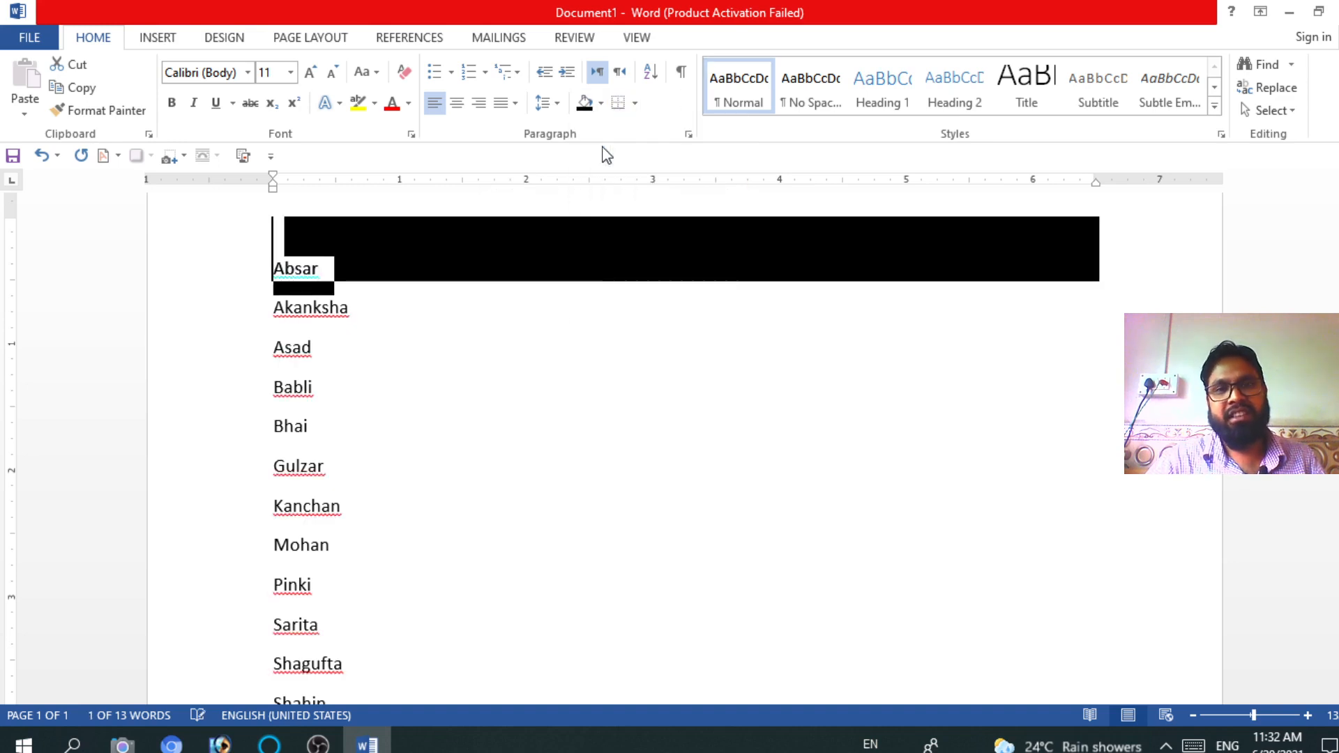
click(457, 102)
click(768, 351)
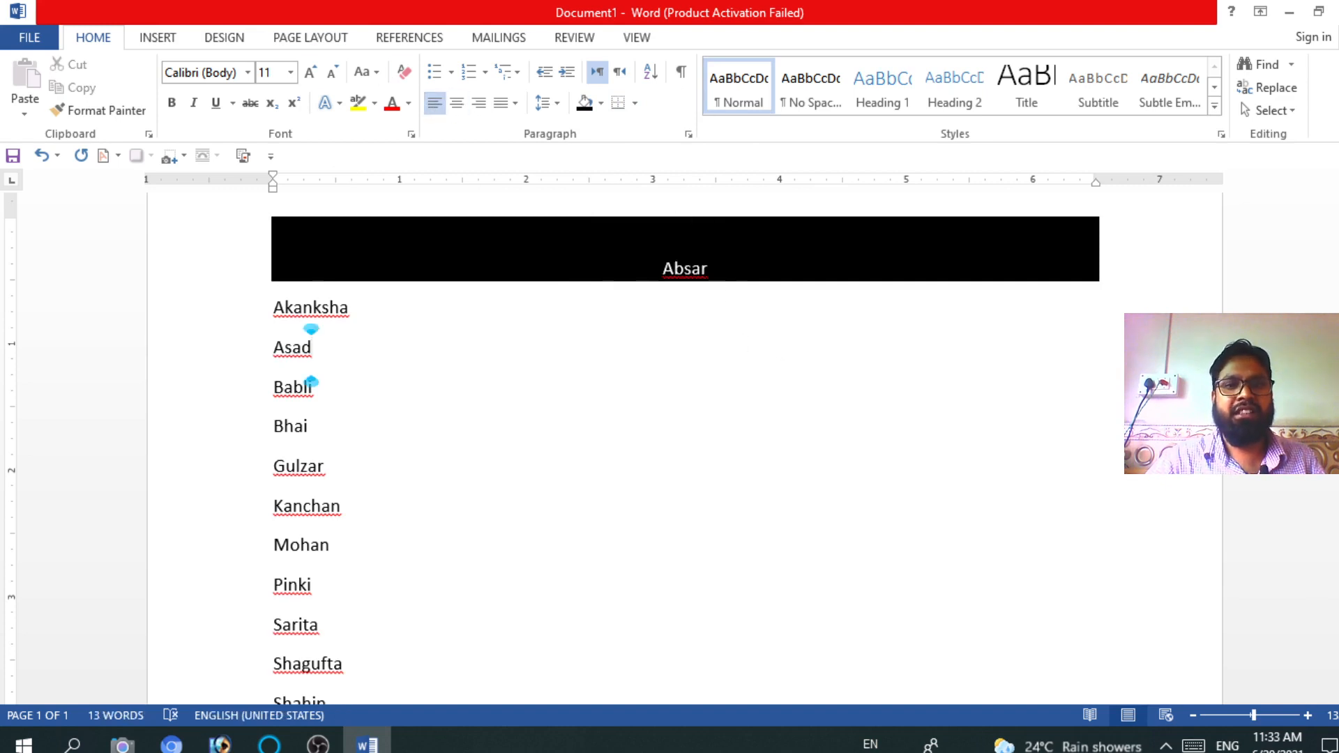
Enlarge the centered first name in the black band by seven font-size increments.
double_click(685, 269)
click(311, 73)
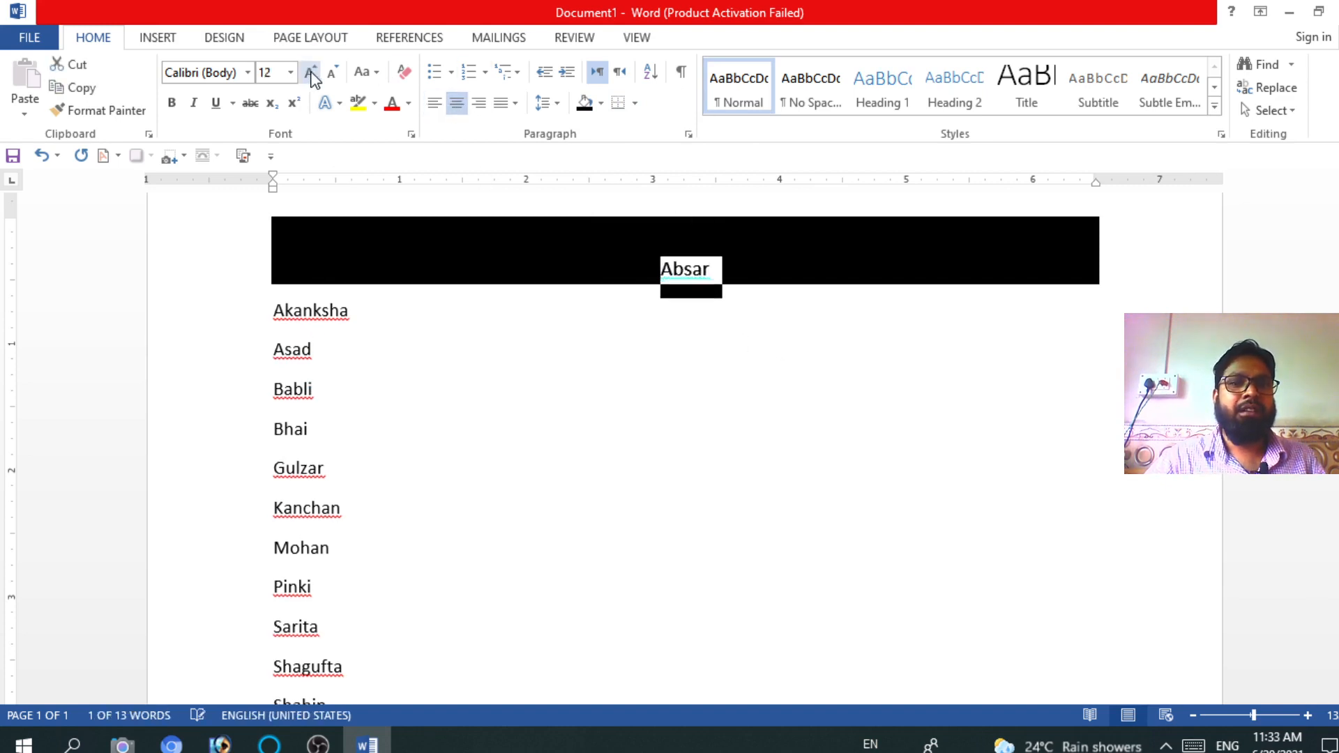
click(311, 73)
click(311, 72)
click(311, 72)
click(311, 73)
click(311, 73)
click(311, 73)
click(776, 413)
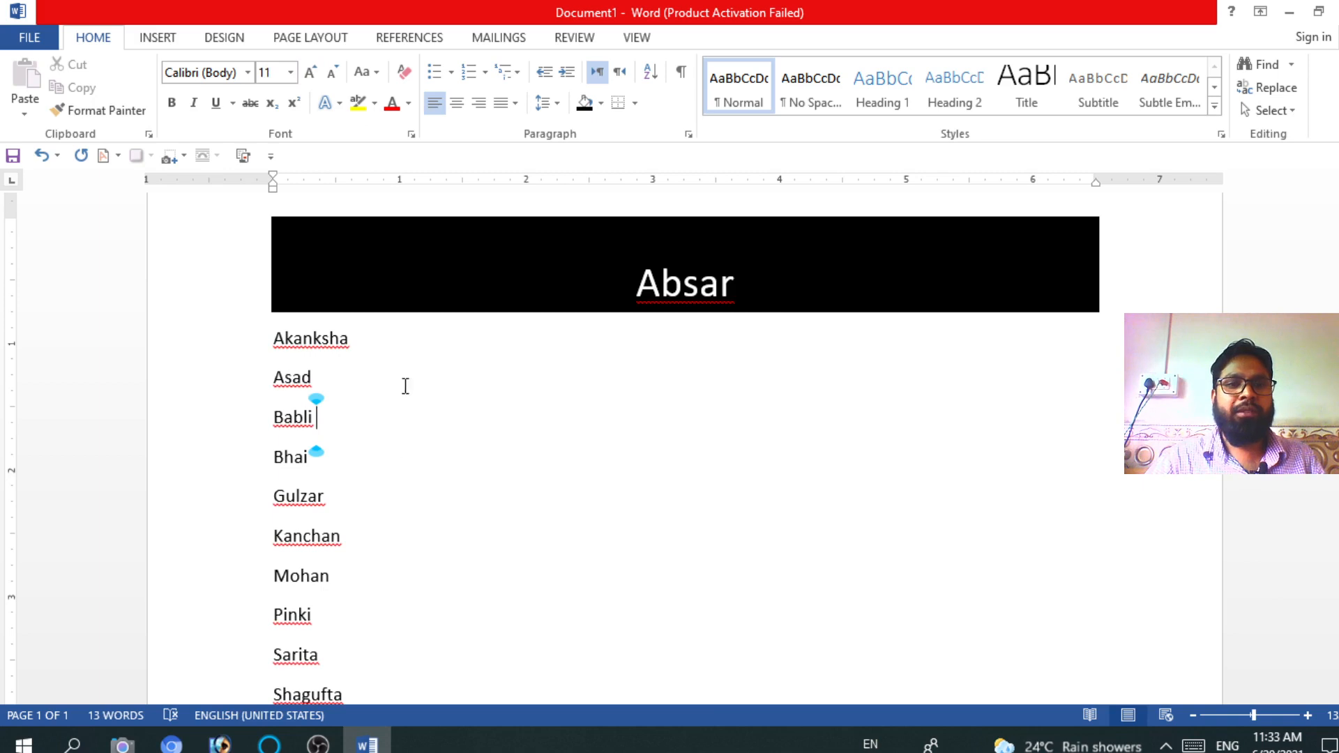
Set the second name's paragraph shading to No Color and append "gdfgfdsgfds" to the end of that line.
click(391, 357)
click(601, 103)
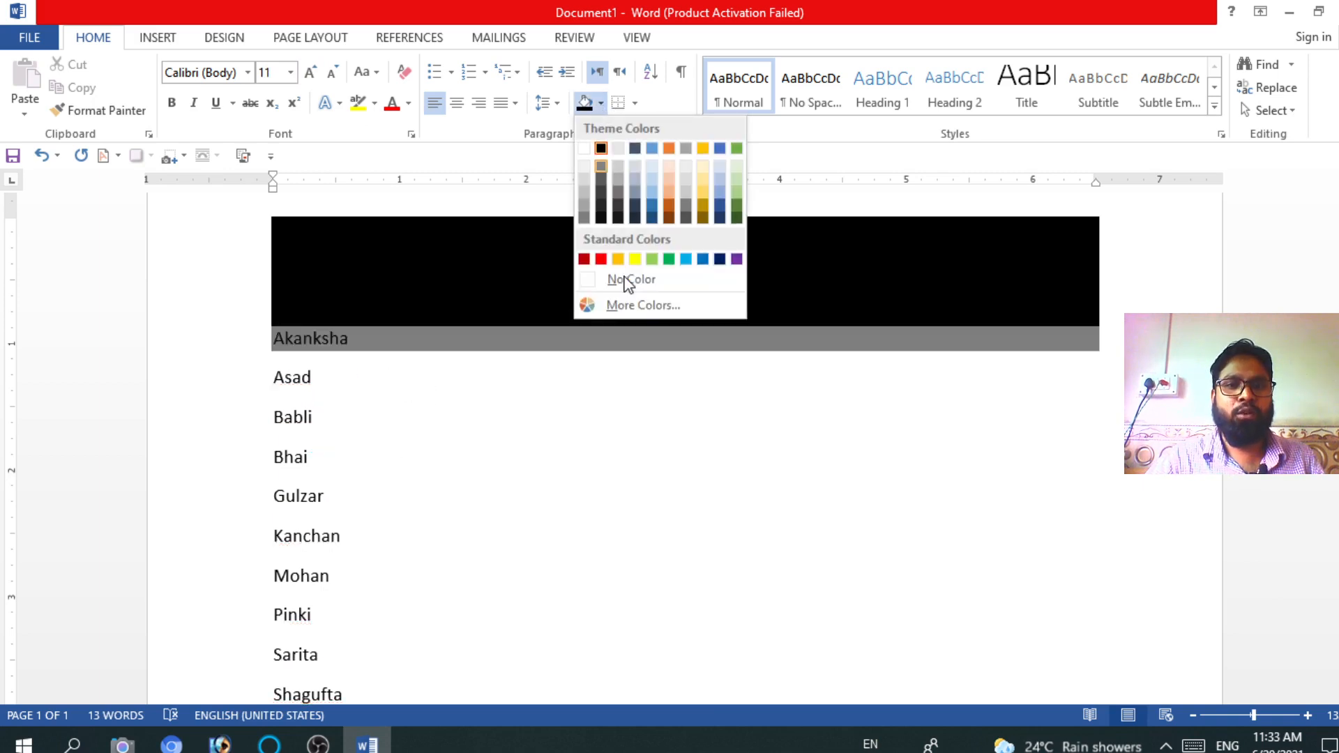
click(610, 278)
text(g)
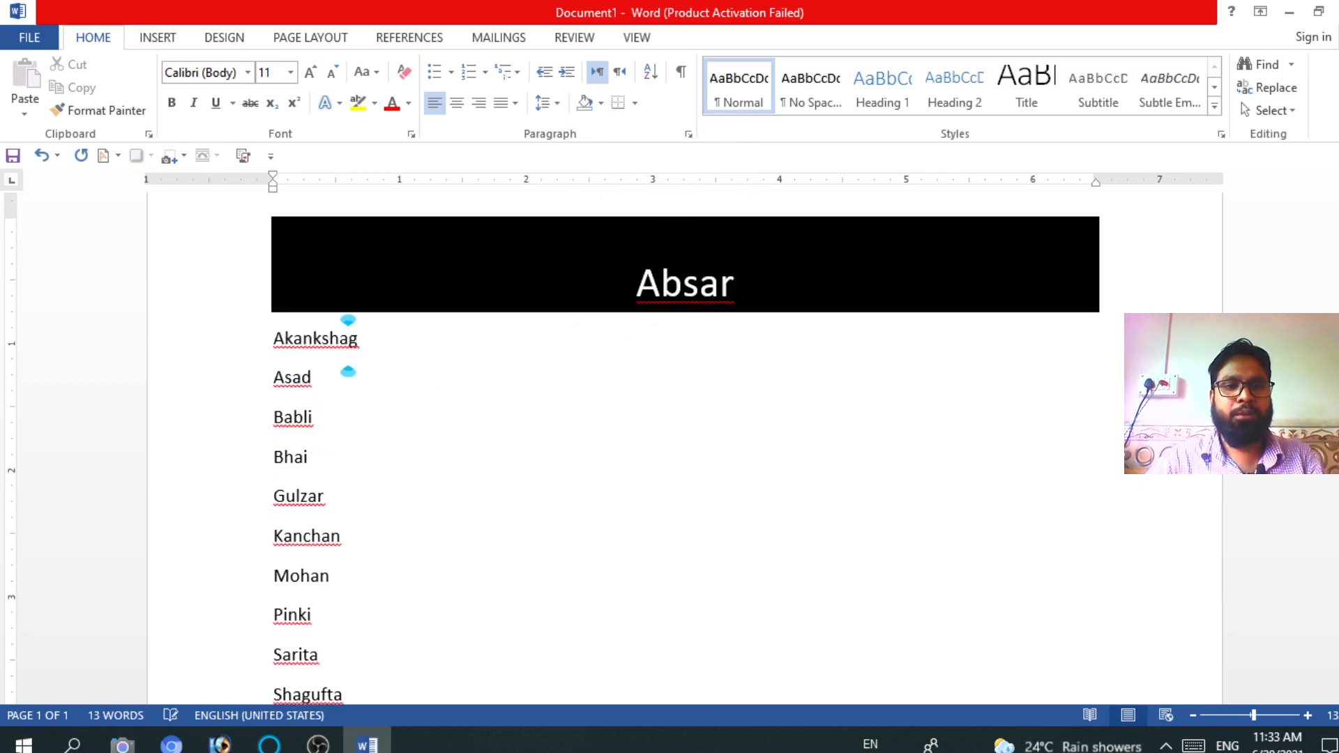
text(dfgfdsgfds)
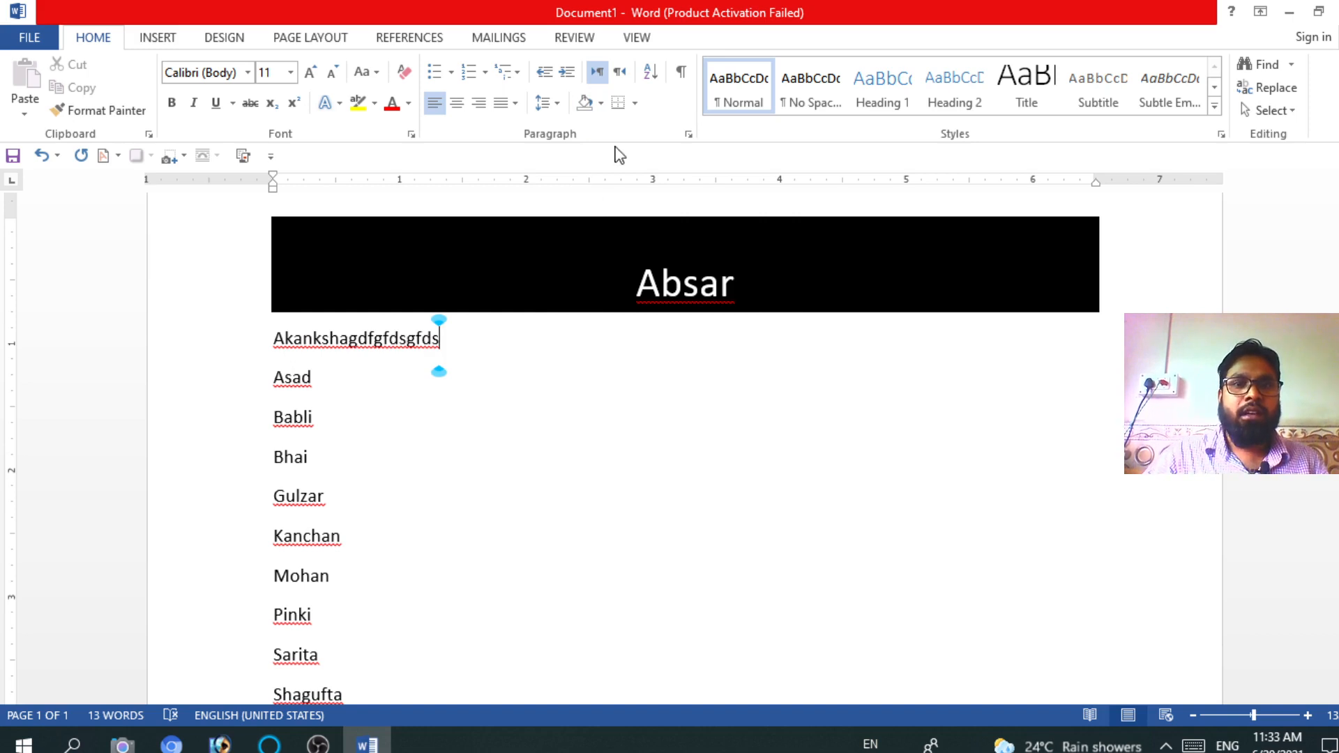
Try right-to-left text direction on the second name's paragraph and restore left-to-right direction.
click(619, 74)
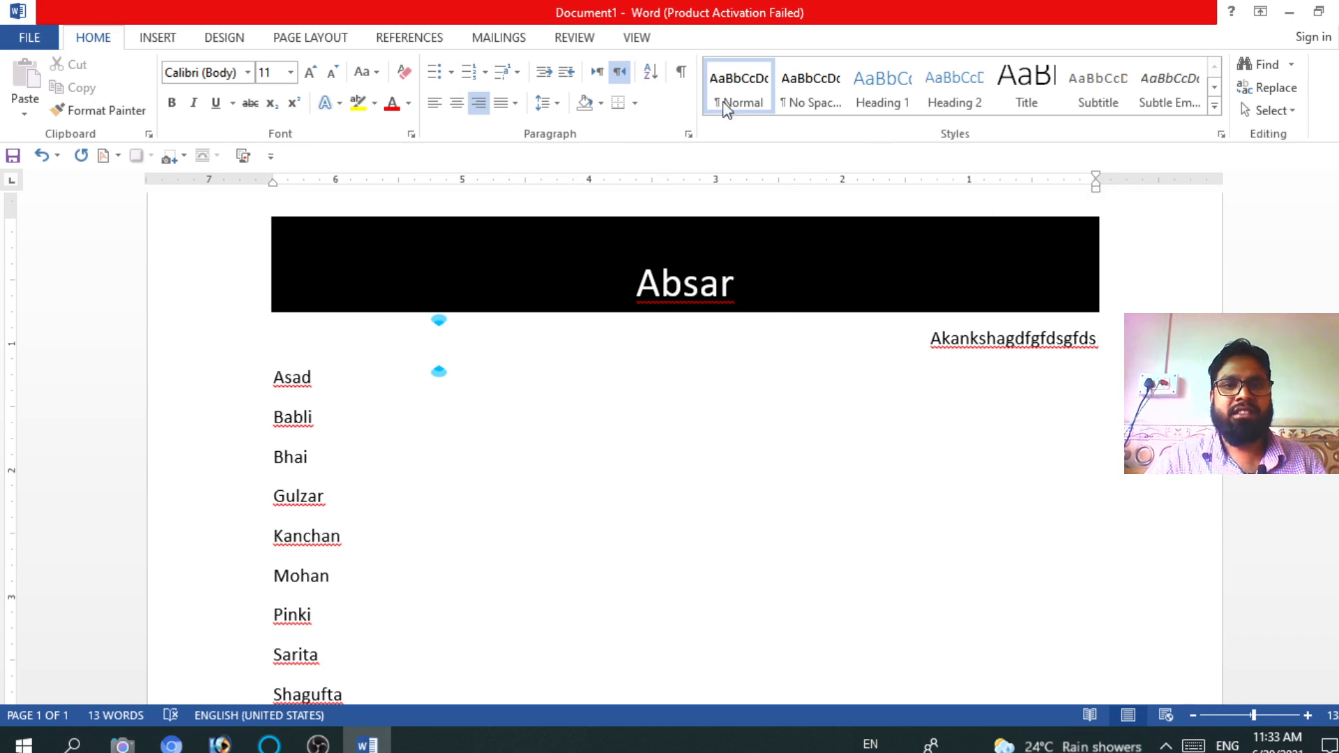
click(598, 74)
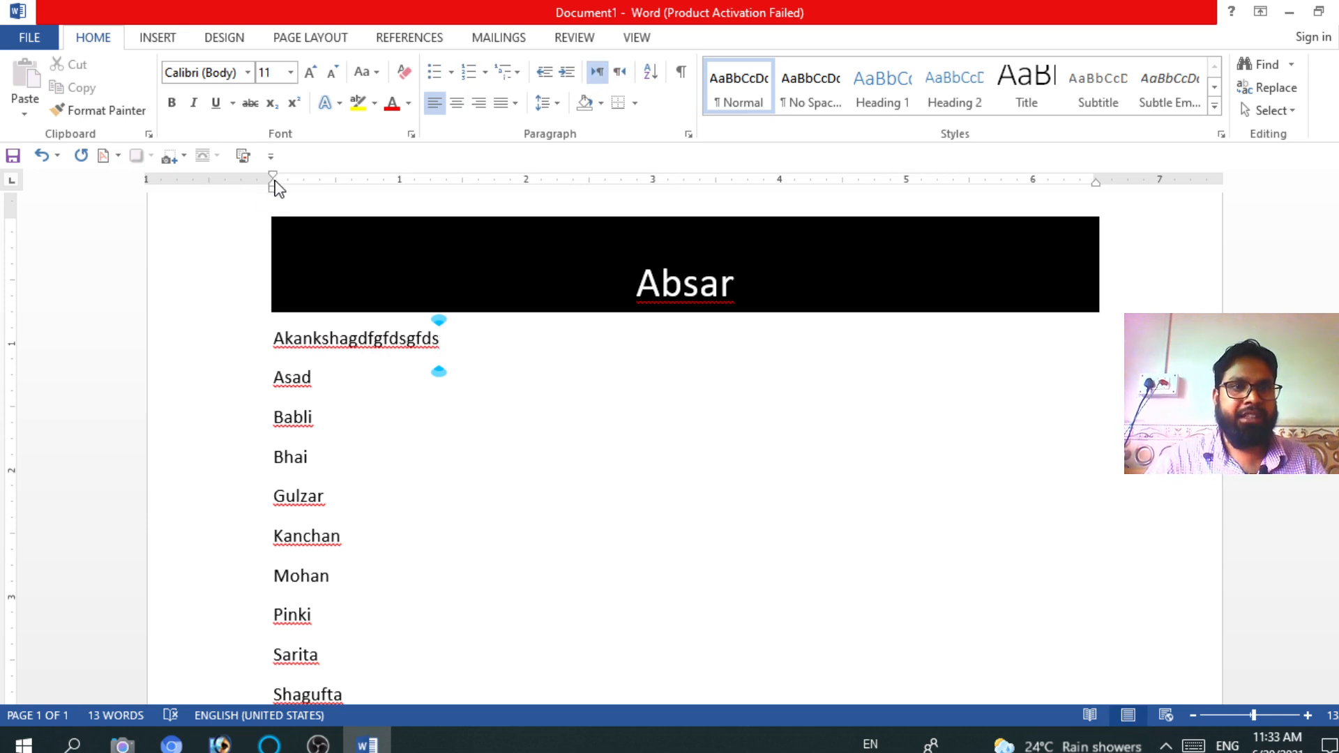
Move the left and right page margins outward on the ruler so the text area is about 7.3 inches wide.
mouse_move(274, 181)
mouse_down()
mouse_move(302, 190)
mouse_move(257, 172)
mouse_move(297, 195)
mouse_move(273, 178)
mouse_move(383, 180)
mouse_move(233, 183)
mouse_up()
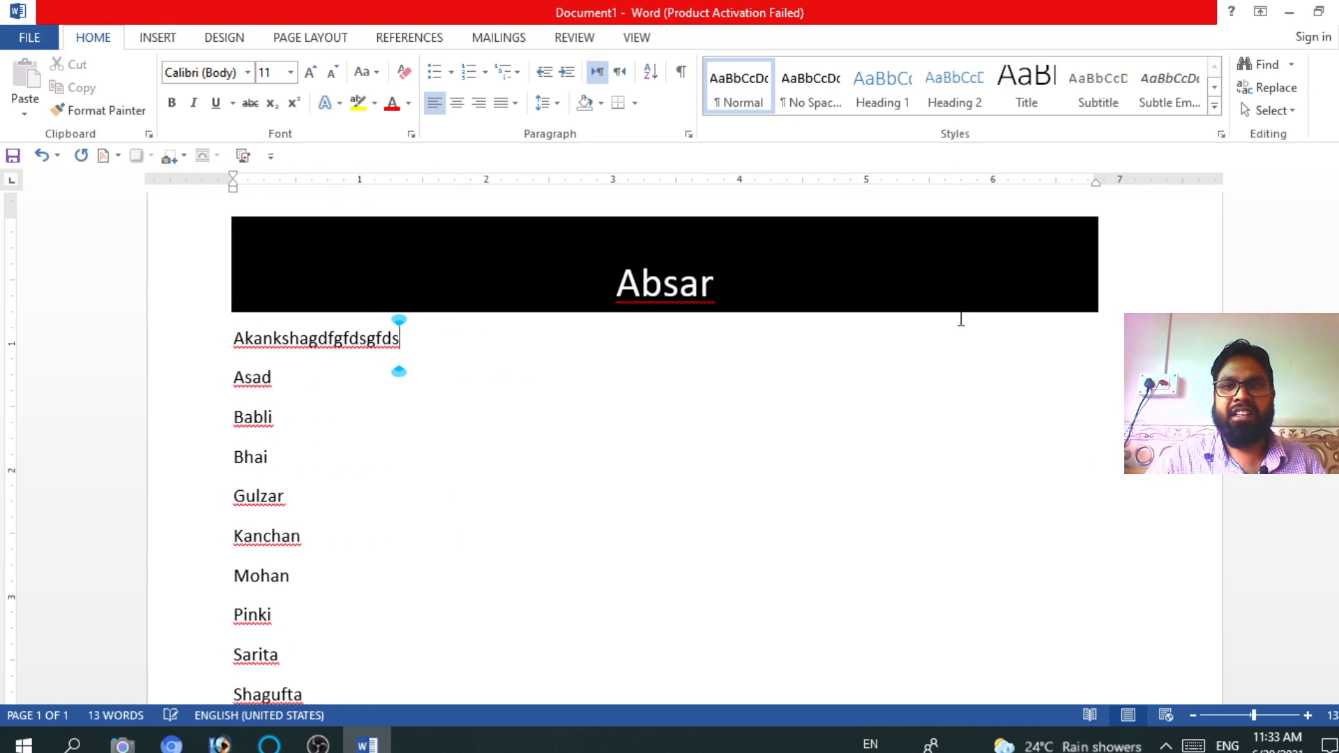
mouse_move(1096, 183)
mouse_down()
mouse_move(1198, 192)
mouse_move(1146, 192)
mouse_move(1184, 194)
mouse_move(1162, 198)
mouse_up()
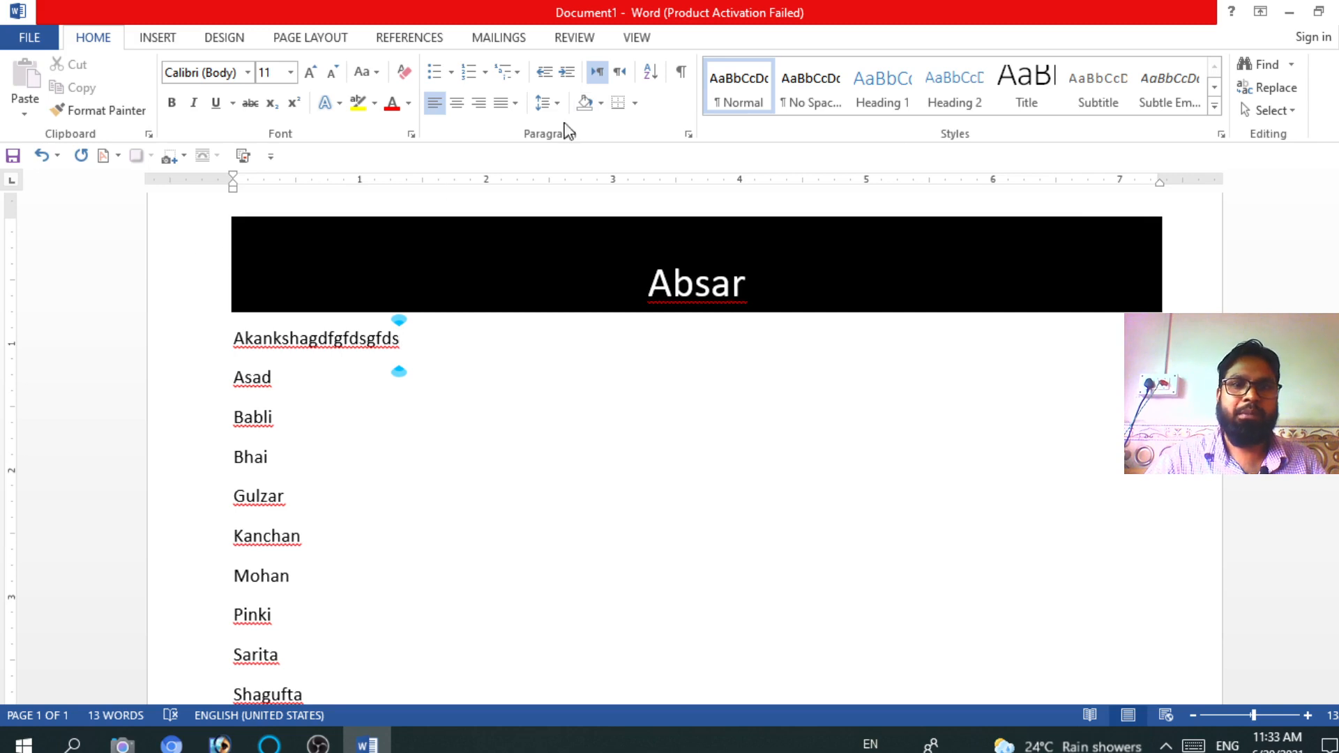
Switch the second line to right-to-left and back to left-to-right within the widened margins, and review the whole page.
click(619, 72)
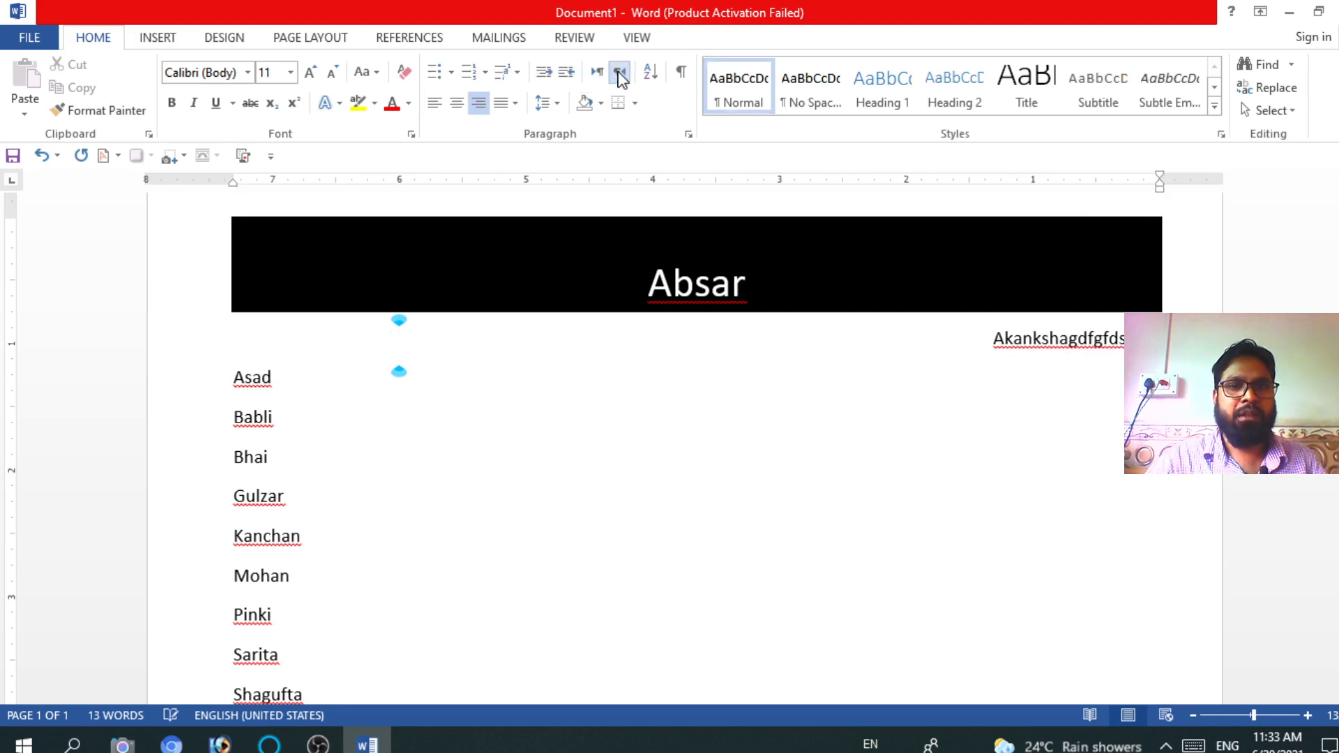
click(597, 72)
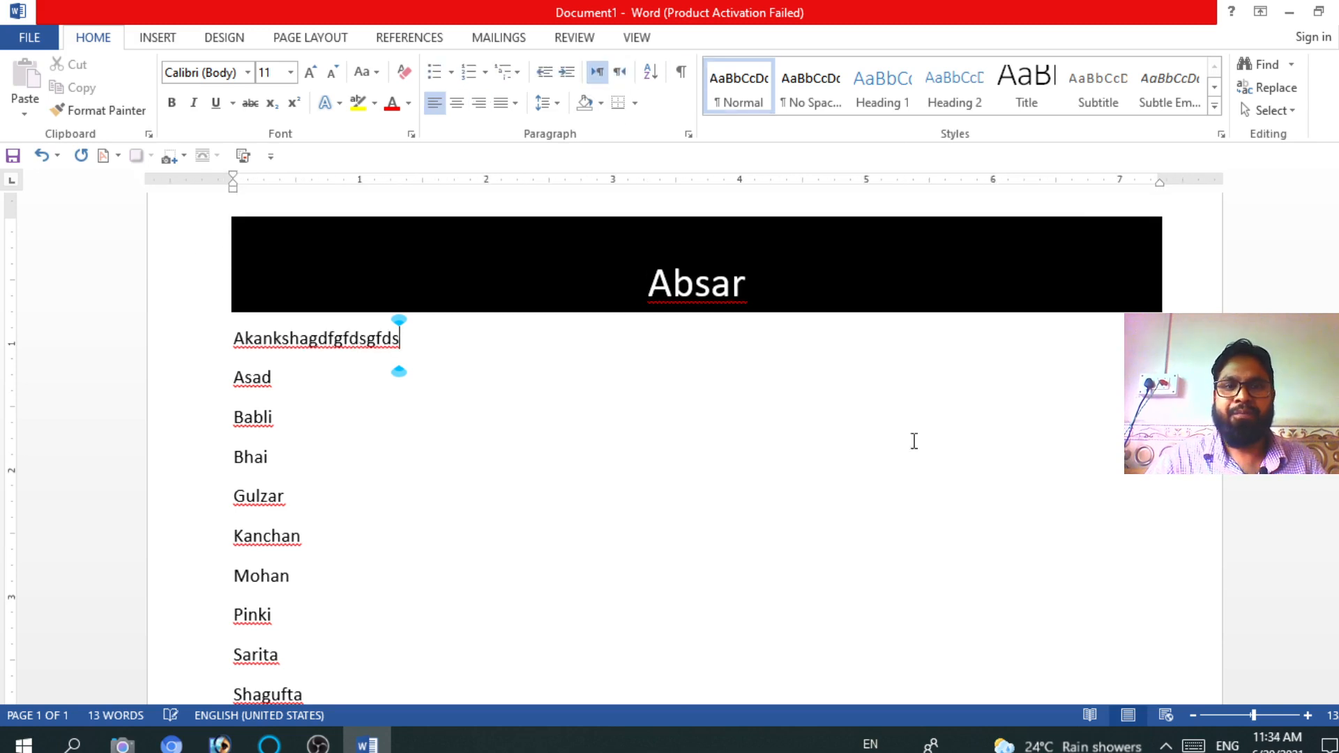
scroll(500, 488, down, 5)
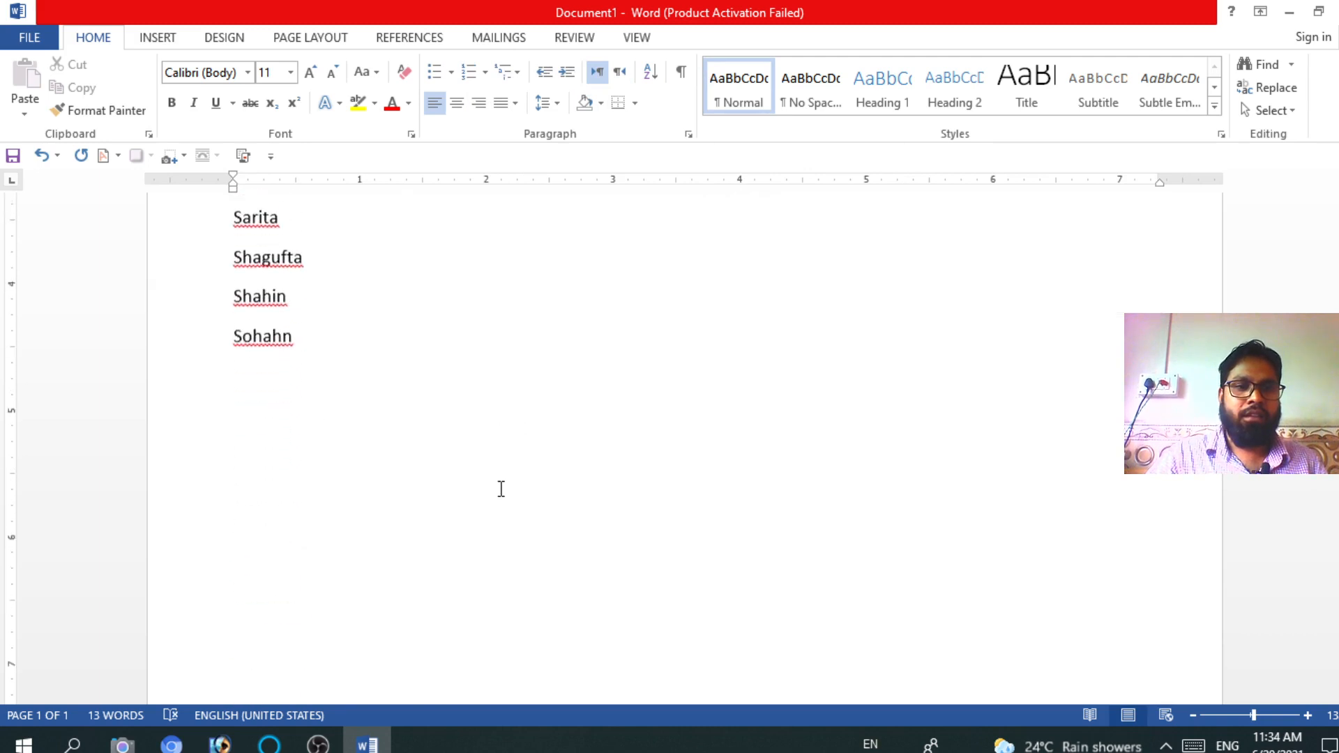
scroll(490, 482, up, 5)
scroll(490, 482, up, 3)
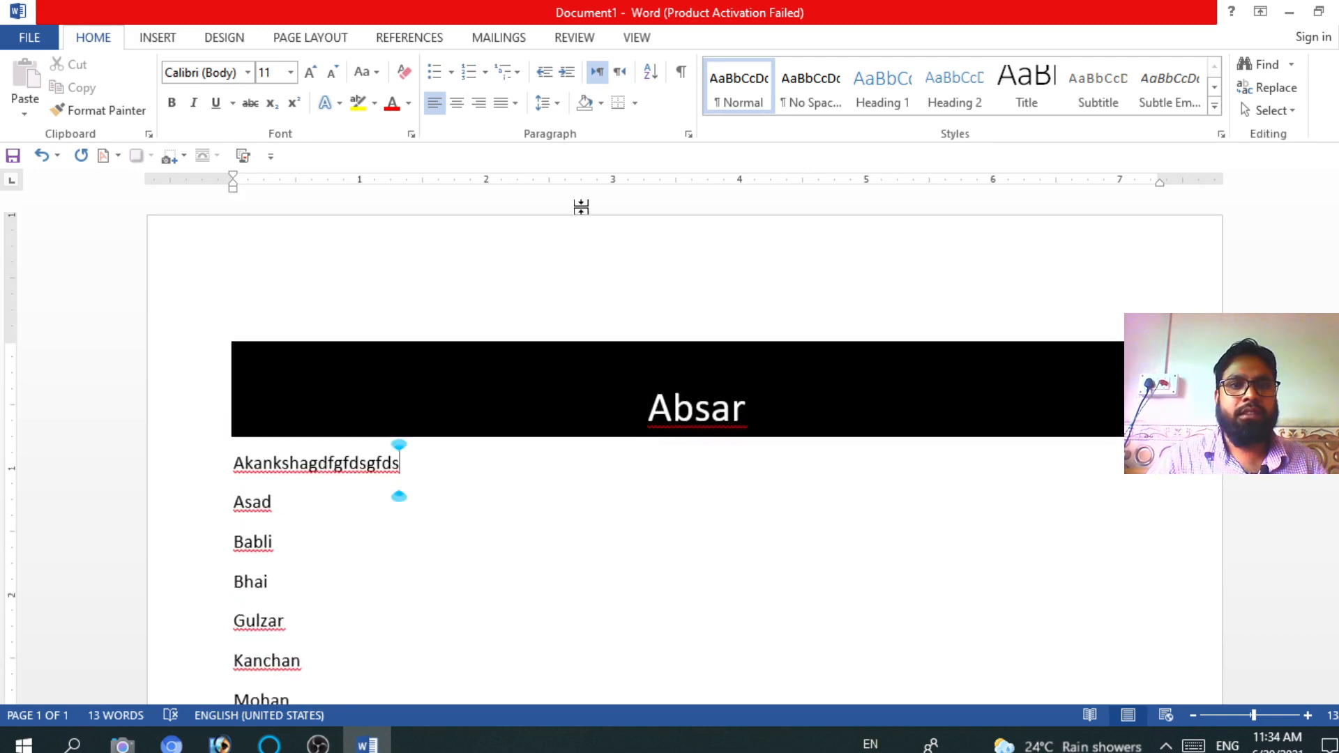